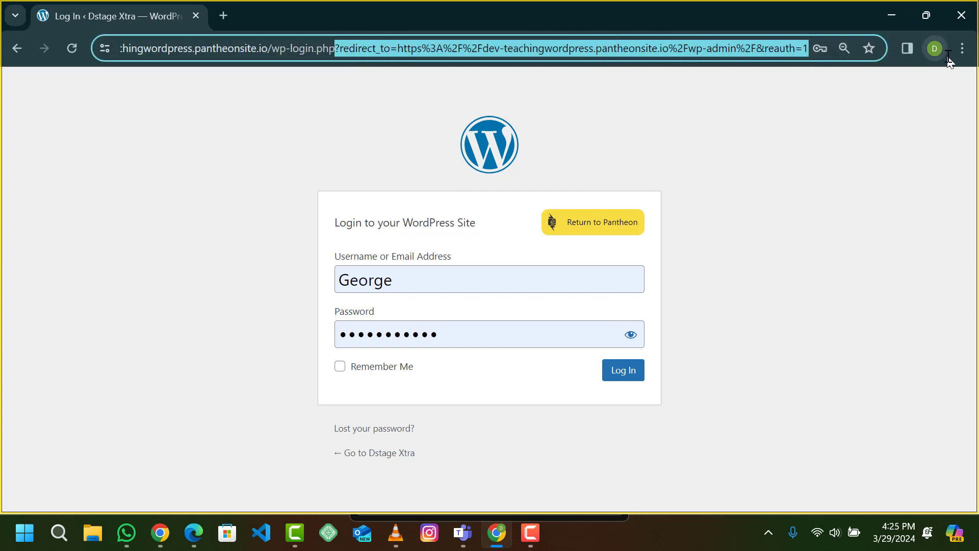
Step: Load the plain wp-login.php page without the redirect and log in with the autofilled credentials
{"action": "key", "text": "Delete"}
{"action": "key", "text": "Return"}
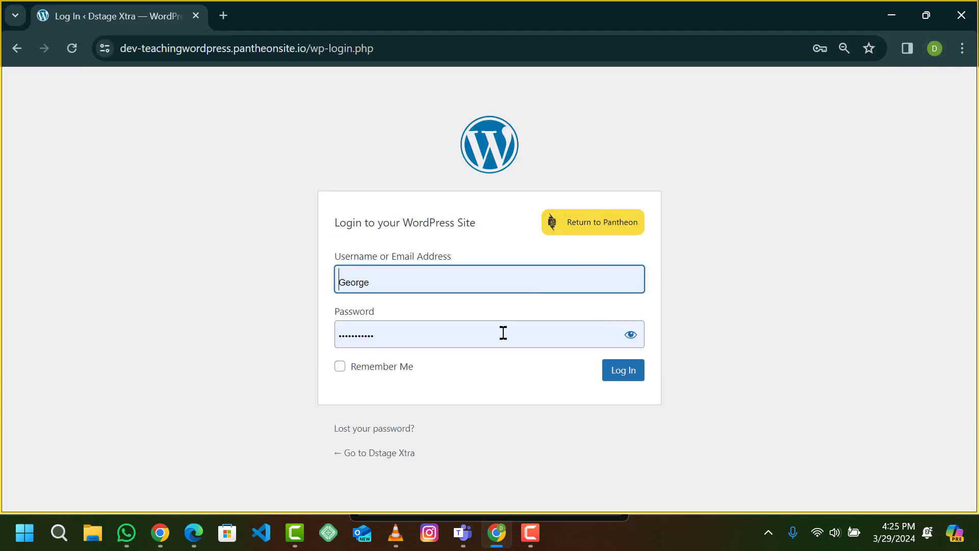
{"action": "left_click", "coordinate": [633, 379]}
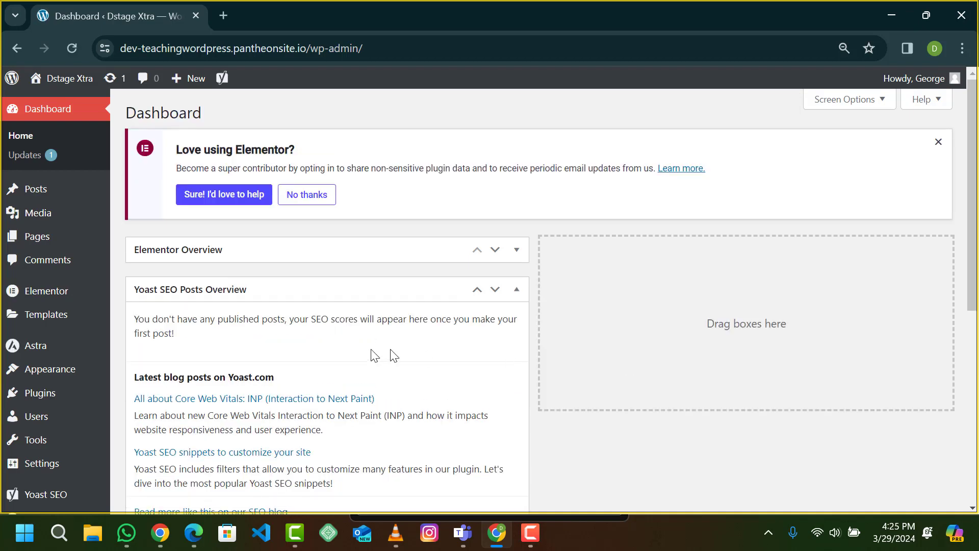
Step: Start a new blank page via Pages > Add New Page
{"action": "mouse_move", "coordinate": [51, 245]}
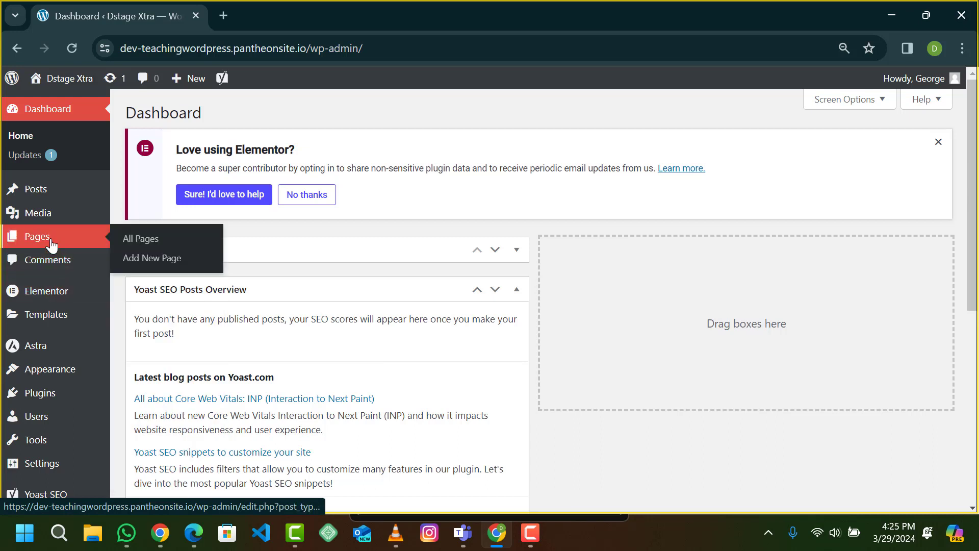
{"action": "left_click", "coordinate": [131, 256]}
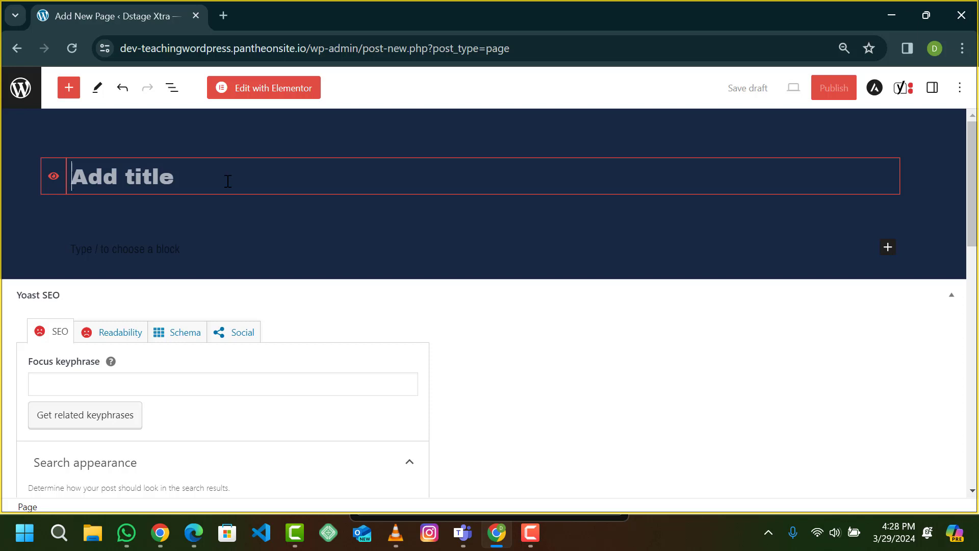
Step: Title the new page 'Contact Us', correcting the stray typos
{"action": "type", "text": "C"}
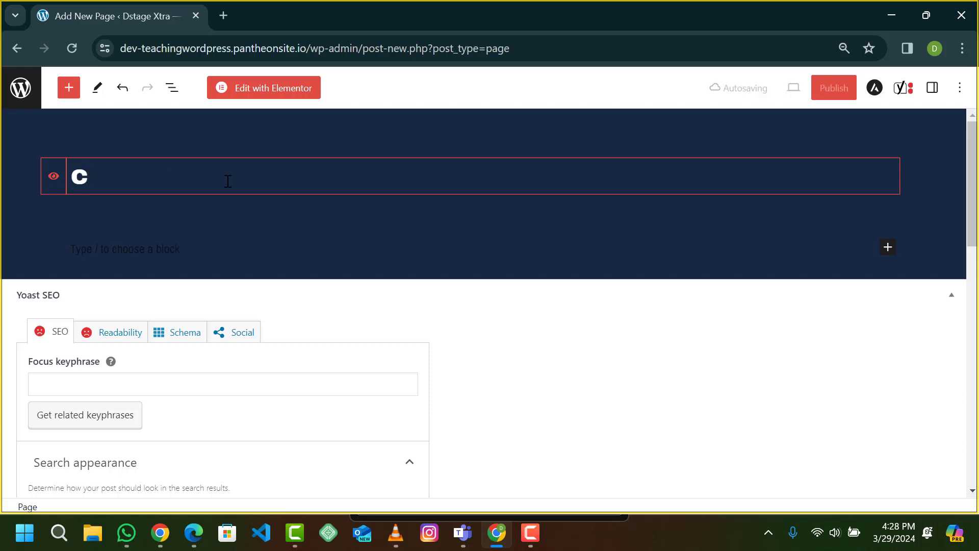
{"action": "type", "text": "i"}
{"action": "key", "text": "BackSpace"}
{"action": "type", "text": "ont"}
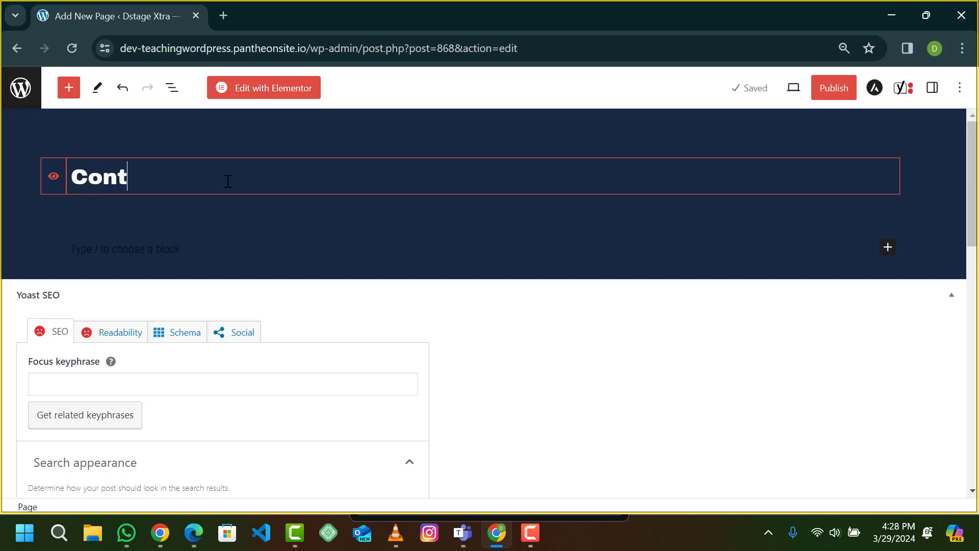
{"action": "type", "text": "act Uss"}
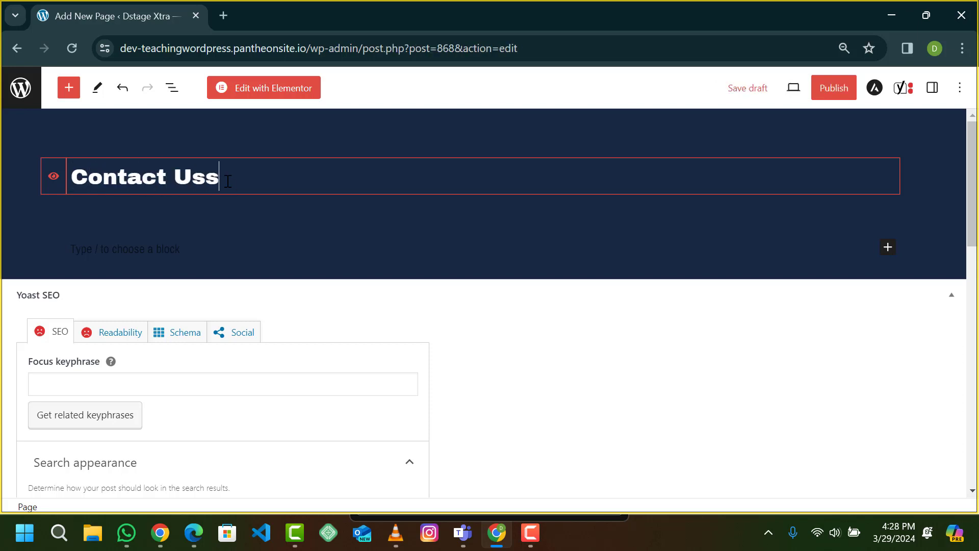
{"action": "key", "text": "BackSpace"}
Step: Publish the Contact Us page, confirm in the pre-publish panel, and close the summary
{"action": "left_click", "coordinate": [827, 92]}
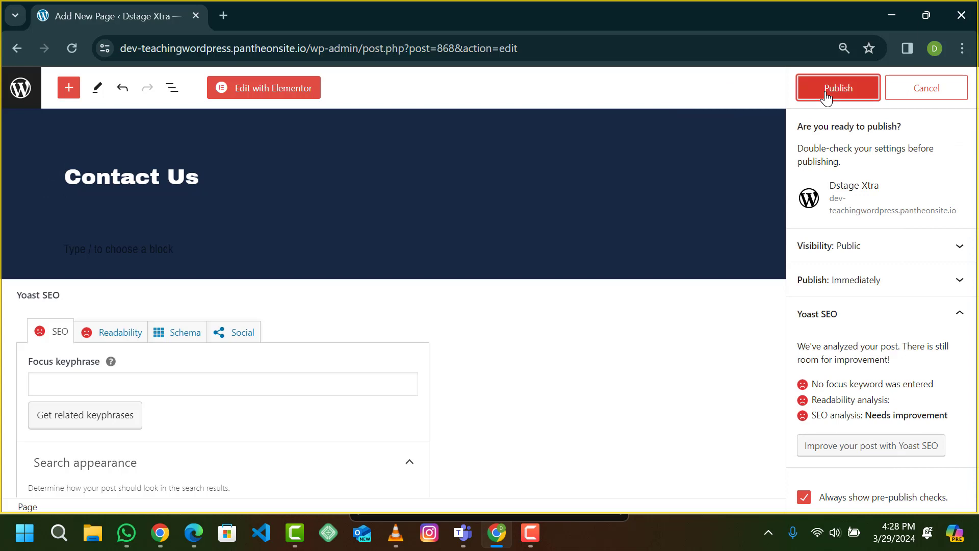
{"action": "left_click", "coordinate": [827, 92]}
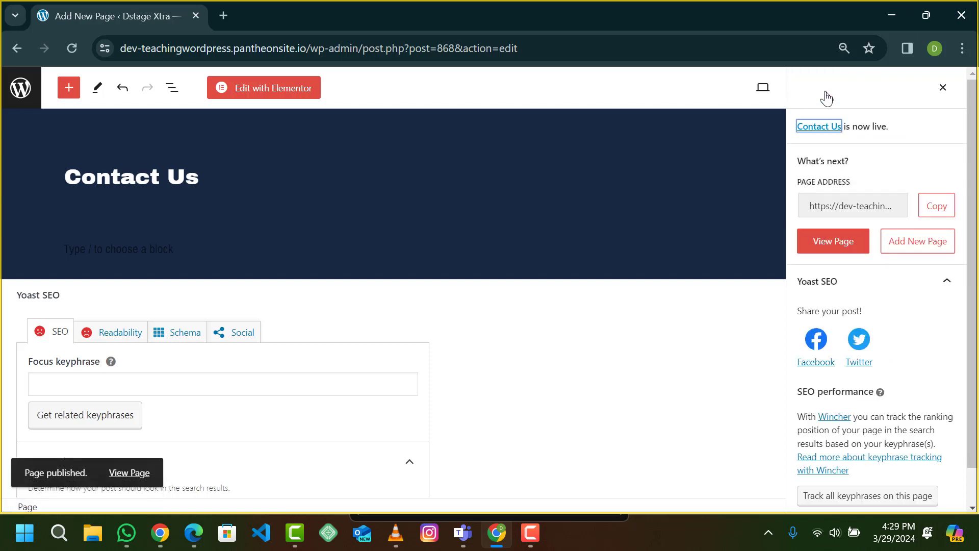
{"action": "left_click", "coordinate": [942, 88]}
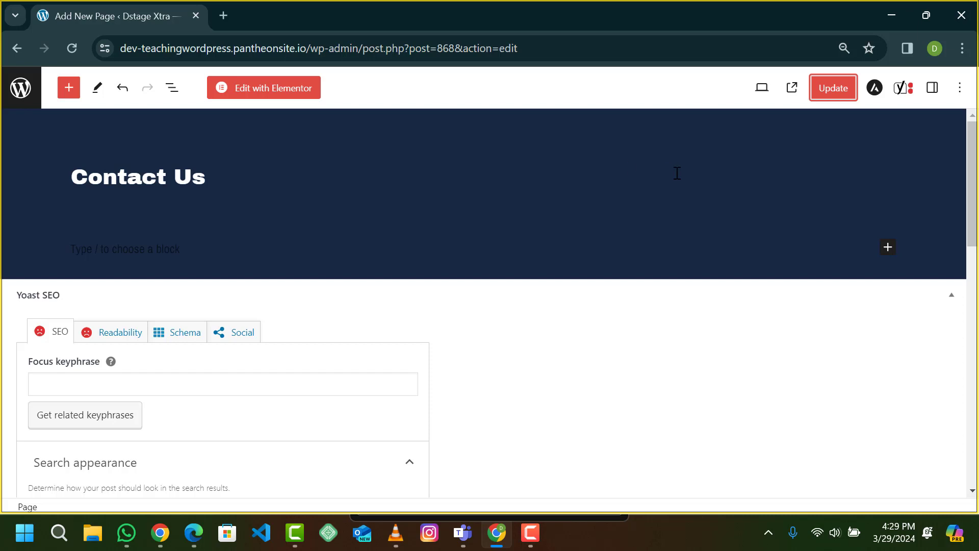
Step: Leave the editor and go from the installed Plugins list to the Add Plugins screen
{"action": "left_click", "coordinate": [24, 95]}
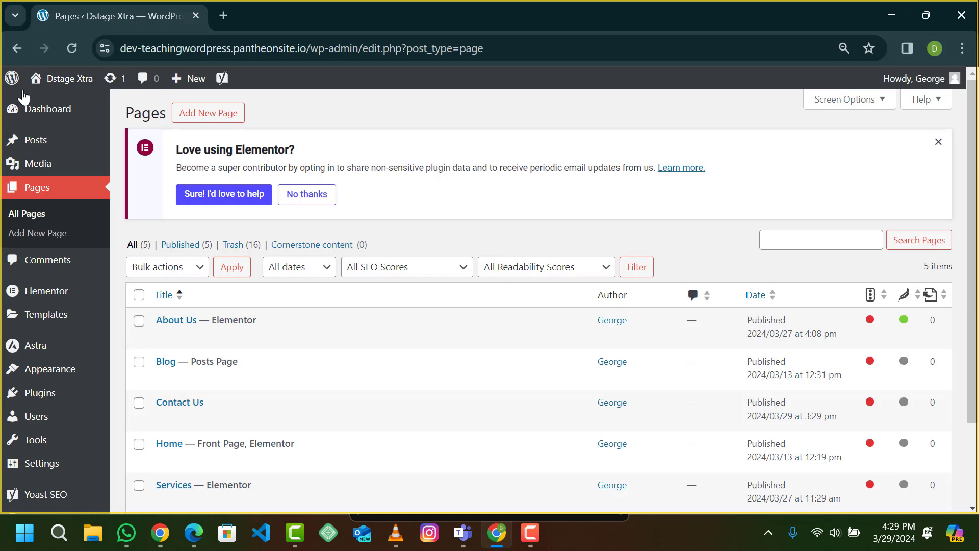
{"action": "scroll", "coordinate": [34, 222], "scroll_direction": "down", "scroll_amount": 2}
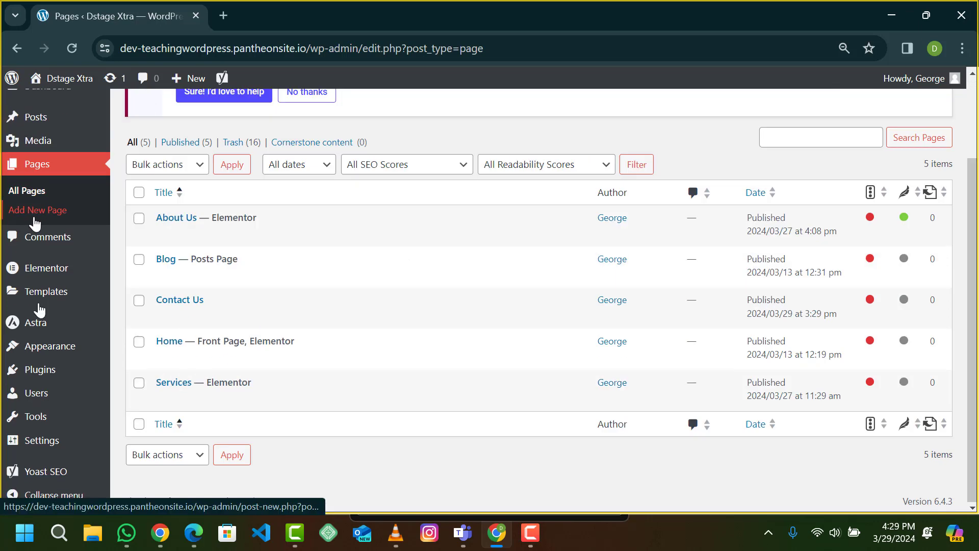
{"action": "mouse_move", "coordinate": [53, 352]}
{"action": "left_click", "coordinate": [54, 373]}
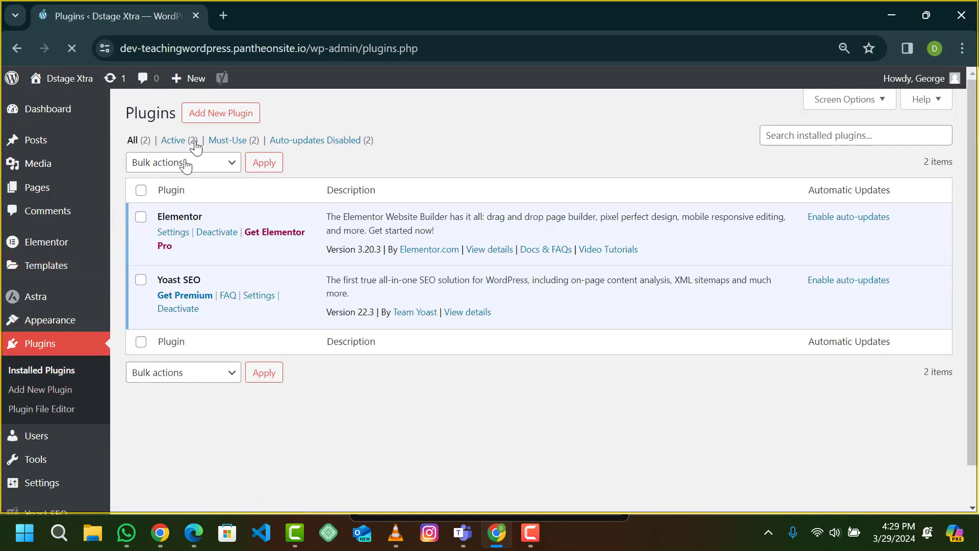
{"action": "left_click", "coordinate": [235, 111]}
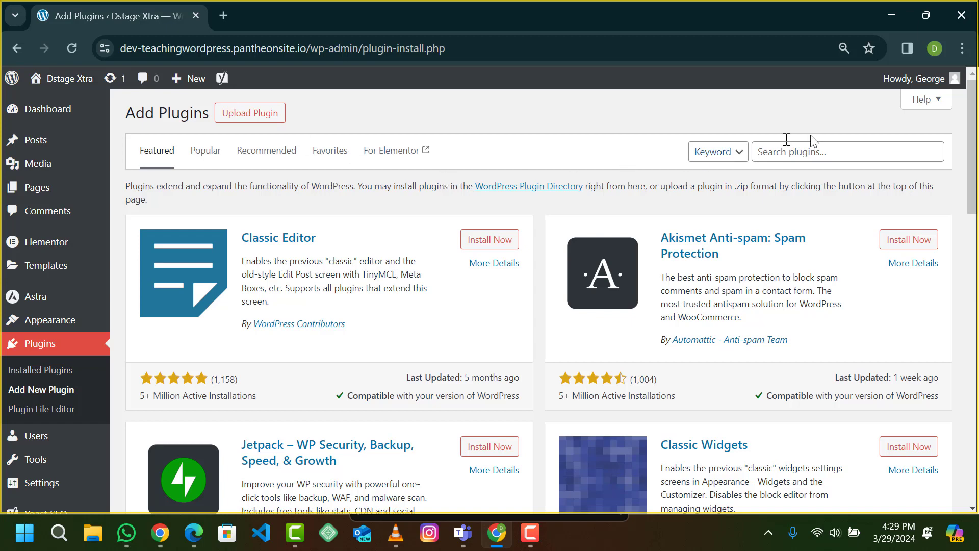
Step: Search the plugin directory for 'wp form' and install Contact Form by WPForms
{"action": "left_click", "coordinate": [824, 152]}
{"action": "type", "text": "wp form"}
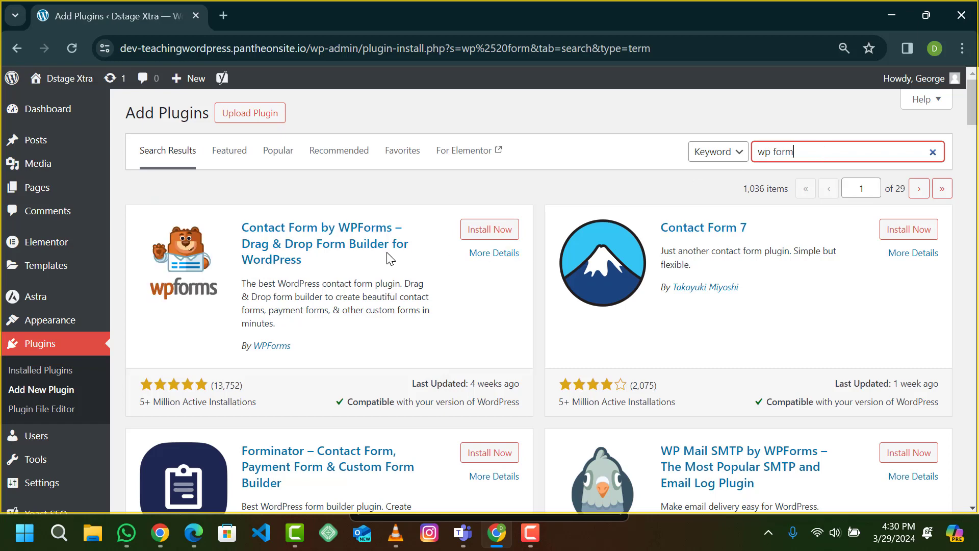
{"action": "scroll", "coordinate": [387, 258], "scroll_direction": "down", "scroll_amount": 2}
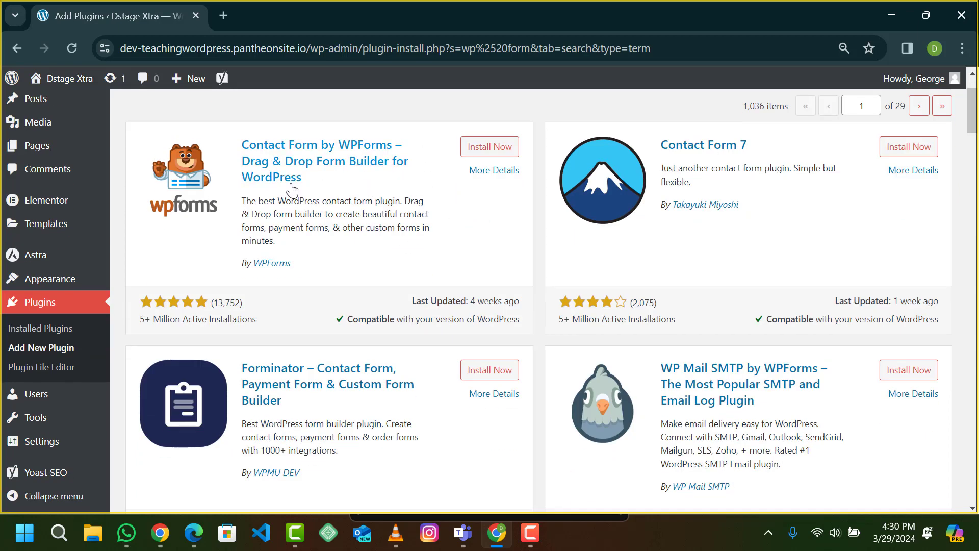
{"action": "scroll", "coordinate": [288, 189], "scroll_direction": "up", "scroll_amount": 2}
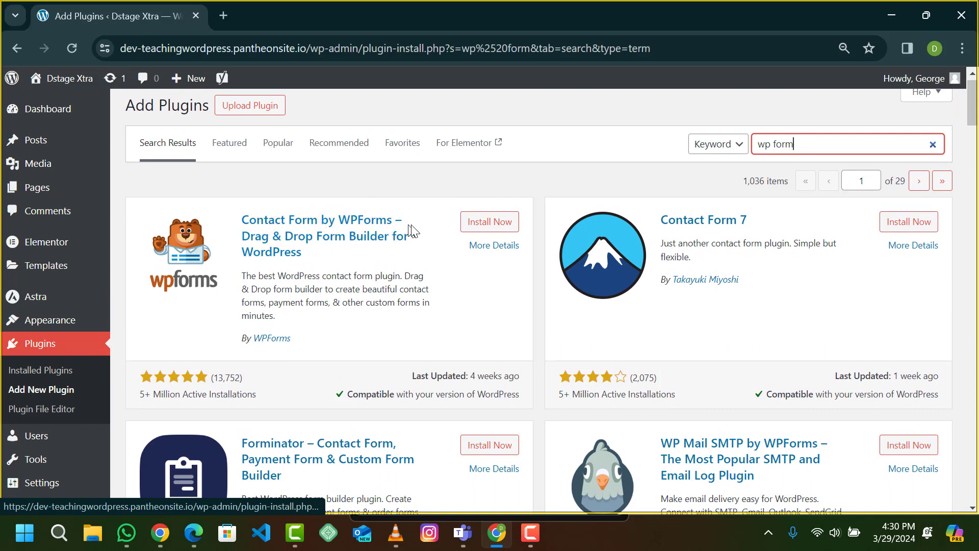
{"action": "left_click", "coordinate": [485, 223]}
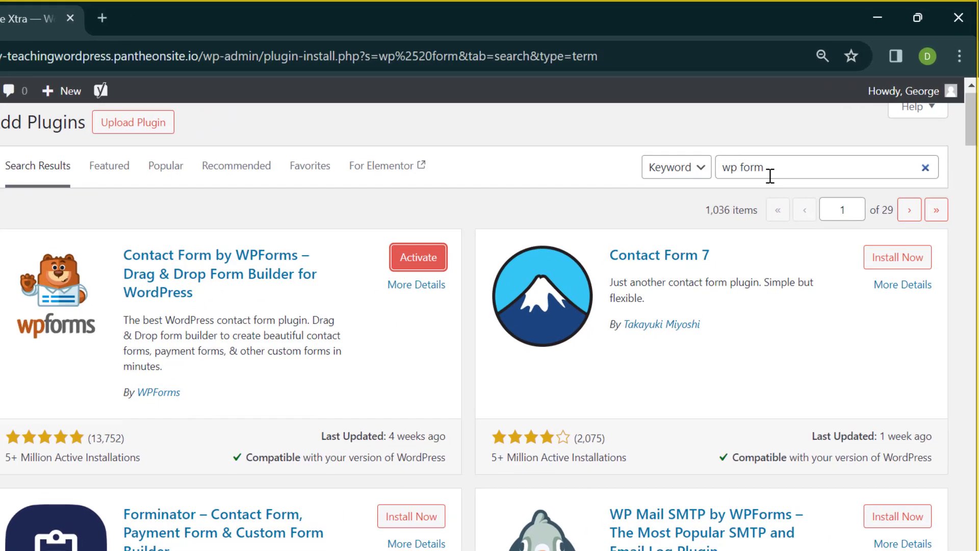
Step: Activate the newly installed WPForms Lite plugin
{"action": "left_click_drag", "start_coordinate": [788, 152], "coordinate": [747, 153]}
{"action": "left_click", "coordinate": [703, 271]}
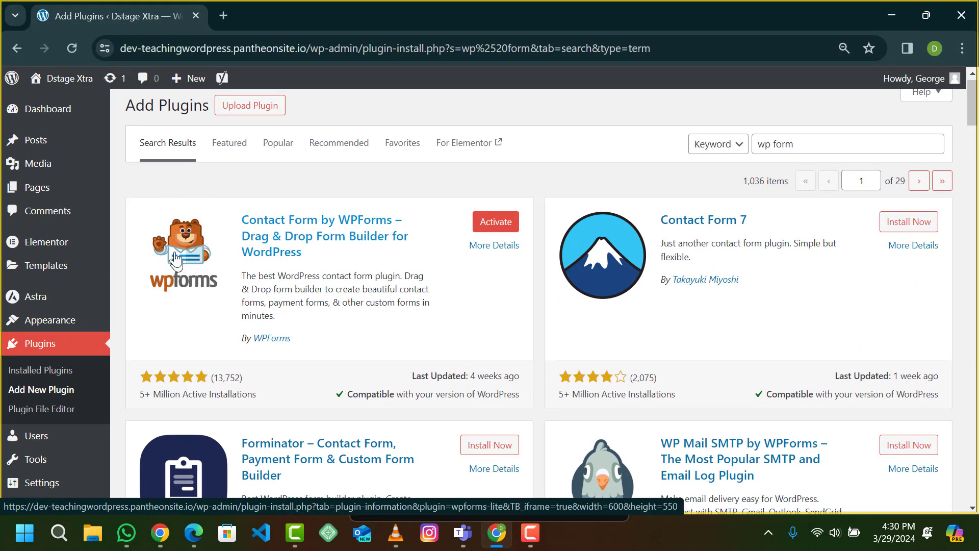
{"action": "left_click", "coordinate": [483, 233]}
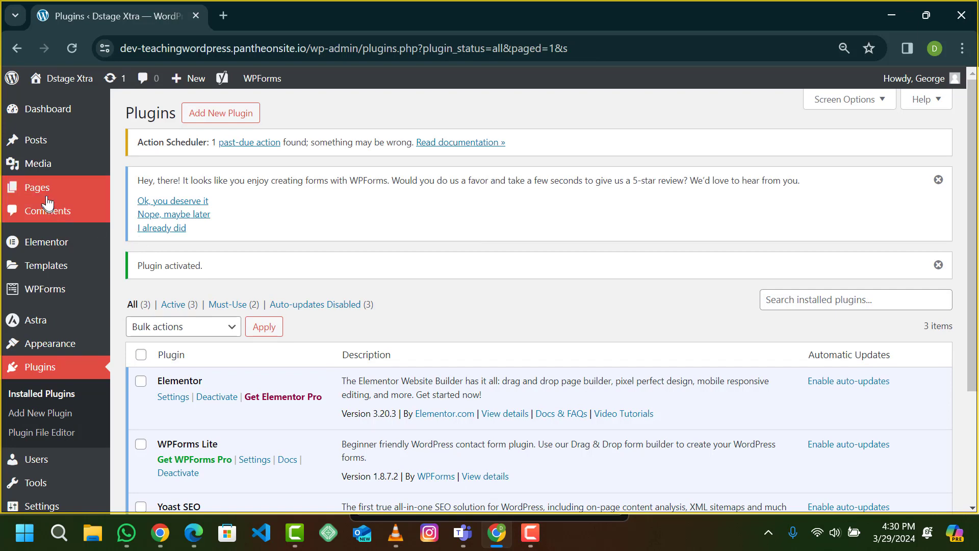
Step: Open the Contact Us page for editing from the All Pages list
{"action": "mouse_move", "coordinate": [48, 200]}
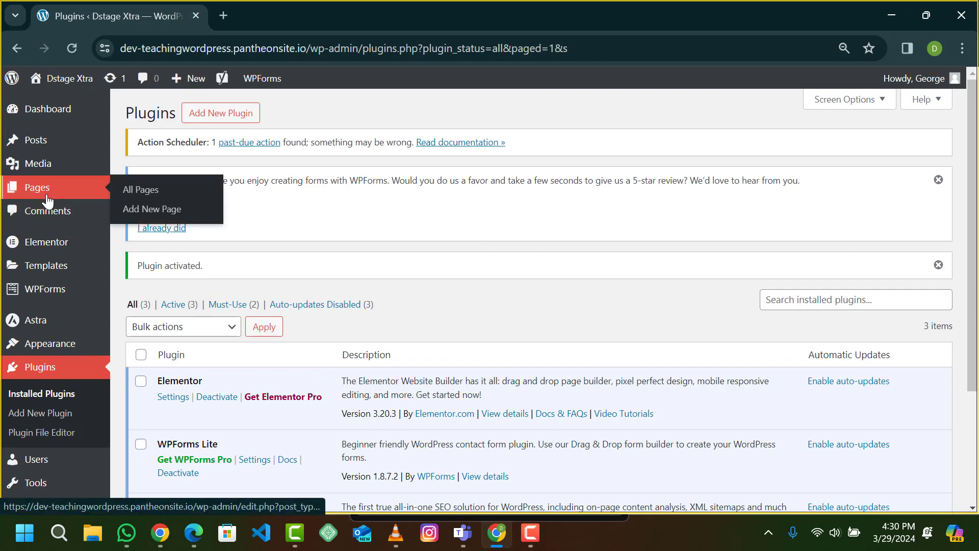
{"action": "left_click", "coordinate": [132, 198]}
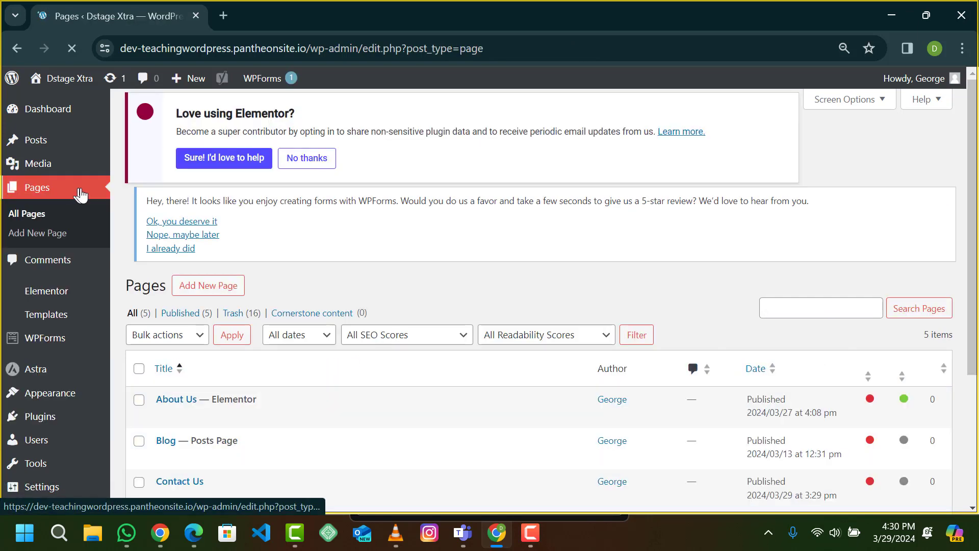
{"action": "scroll", "coordinate": [225, 313], "scroll_direction": "down", "scroll_amount": 3}
{"action": "mouse_move", "coordinate": [167, 334]}
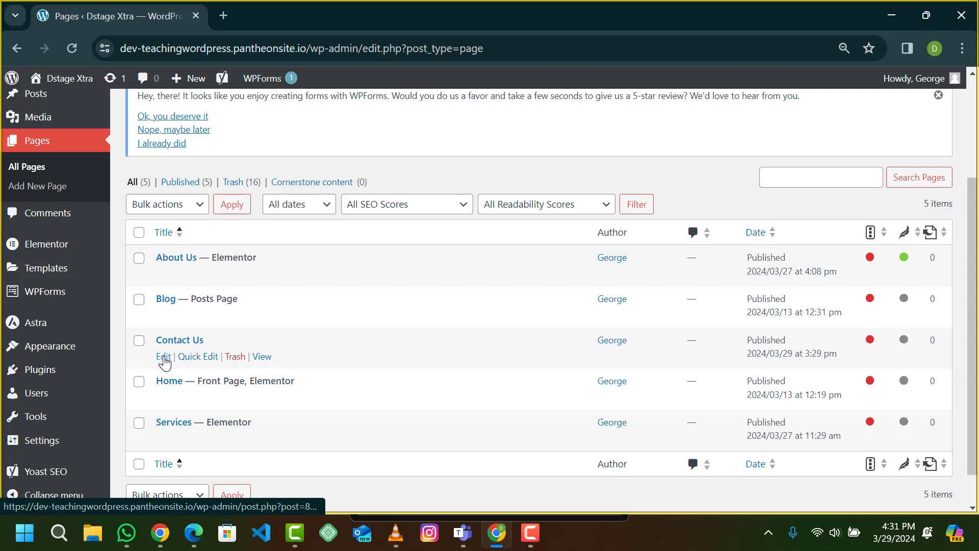
{"action": "left_click", "coordinate": [164, 357]}
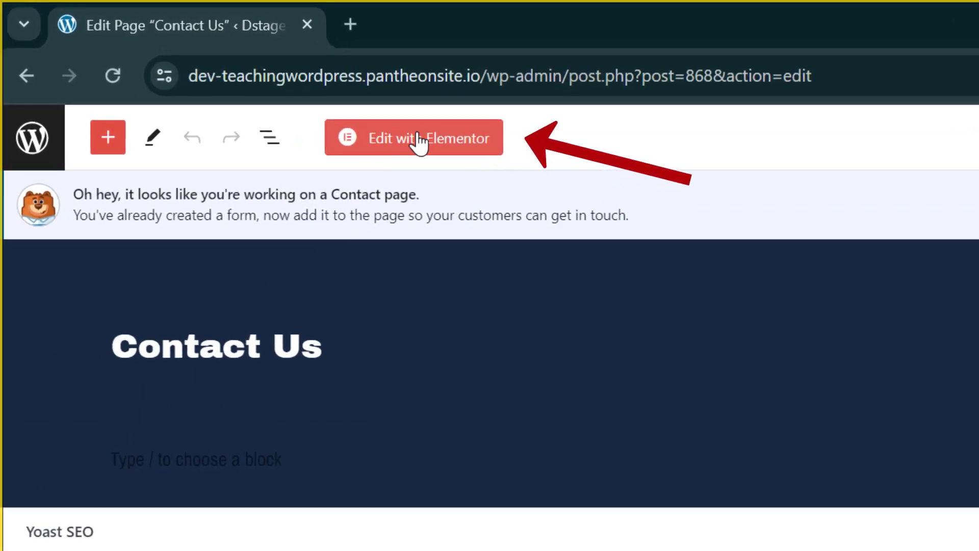
Step: Switch the Contact Us page into the Elementor builder with Edit with Elementor
{"action": "left_click", "coordinate": [418, 143]}
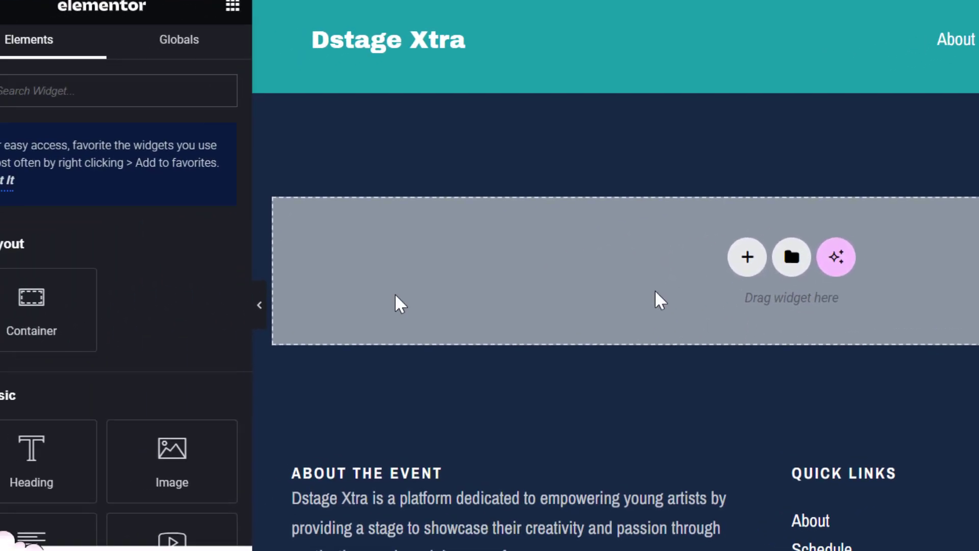
{"action": "scroll", "coordinate": [146, 339], "scroll_direction": "down", "scroll_amount": 3}
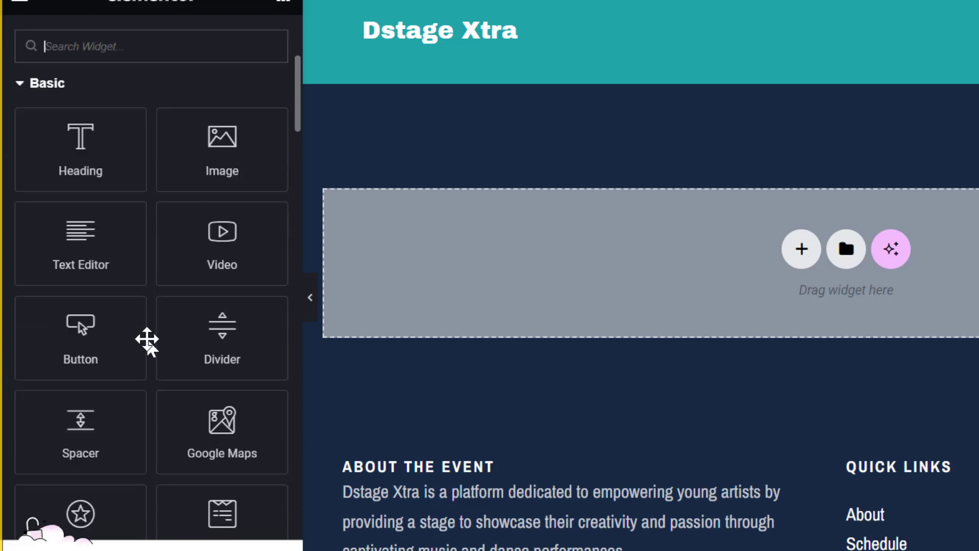
{"action": "scroll", "coordinate": [147, 339], "scroll_direction": "up", "scroll_amount": 2}
{"action": "scroll", "coordinate": [147, 339], "scroll_direction": "down", "scroll_amount": 15}
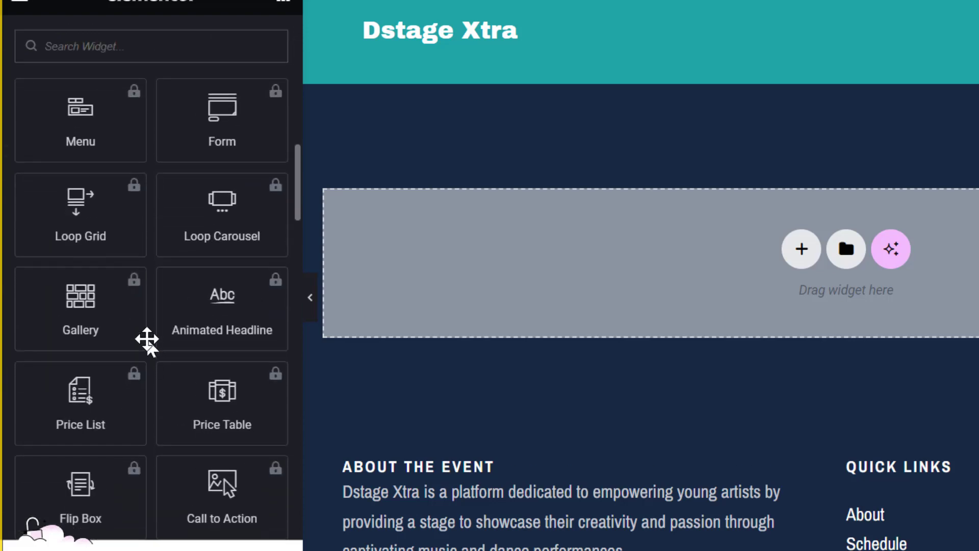
{"action": "scroll", "coordinate": [147, 339], "scroll_direction": "down", "scroll_amount": 20}
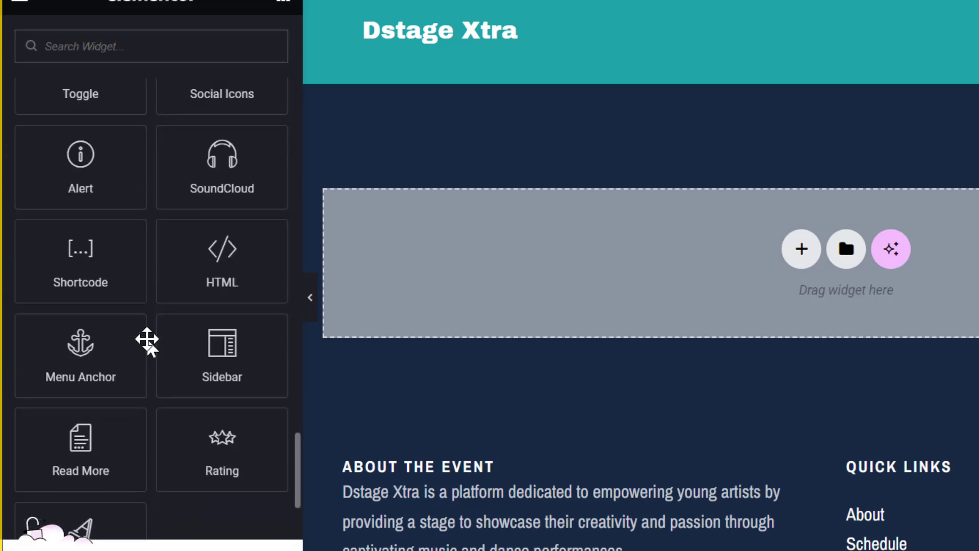
{"action": "scroll", "coordinate": [147, 339], "scroll_direction": "up", "scroll_amount": 20}
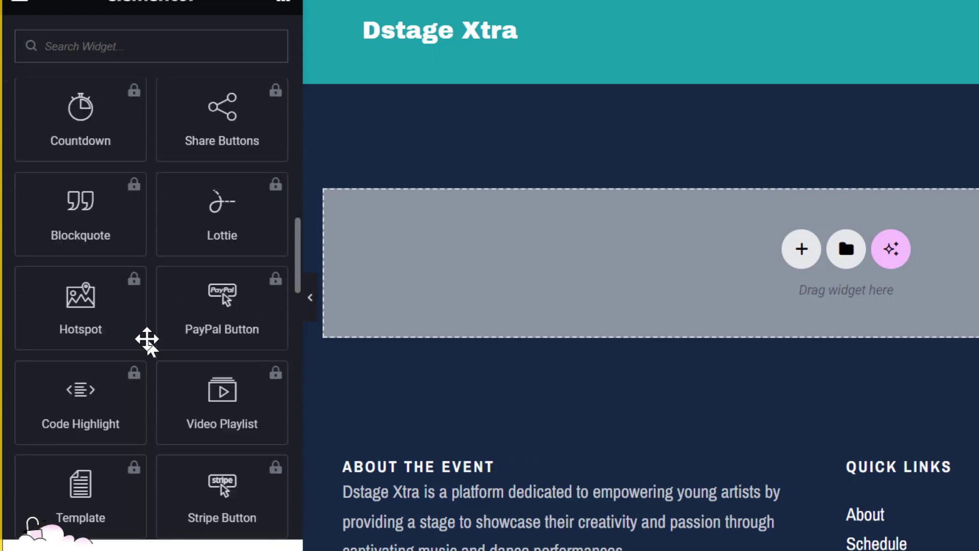
{"action": "scroll", "coordinate": [147, 339], "scroll_direction": "up", "scroll_amount": 1}
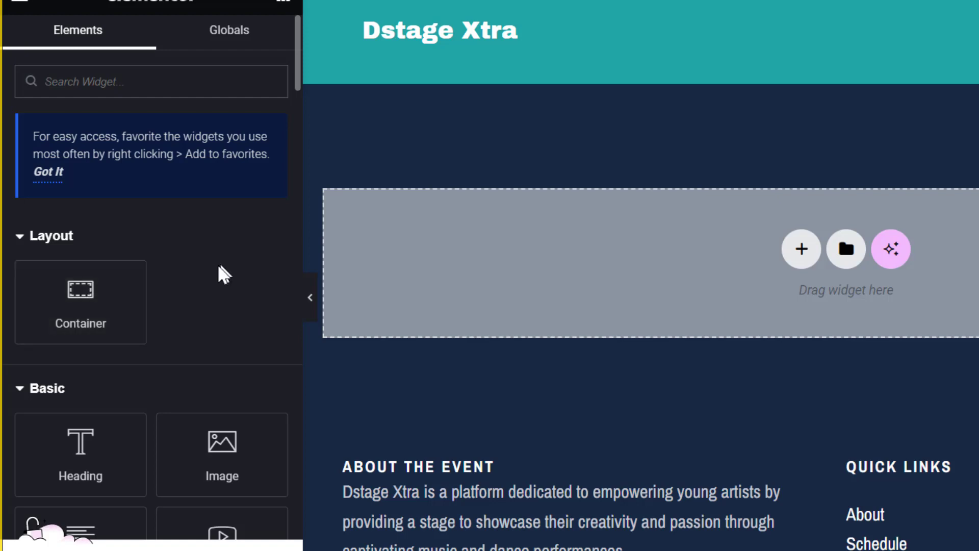
{"action": "left_click_drag", "start_coordinate": [128, 304], "coordinate": [148, 276]}
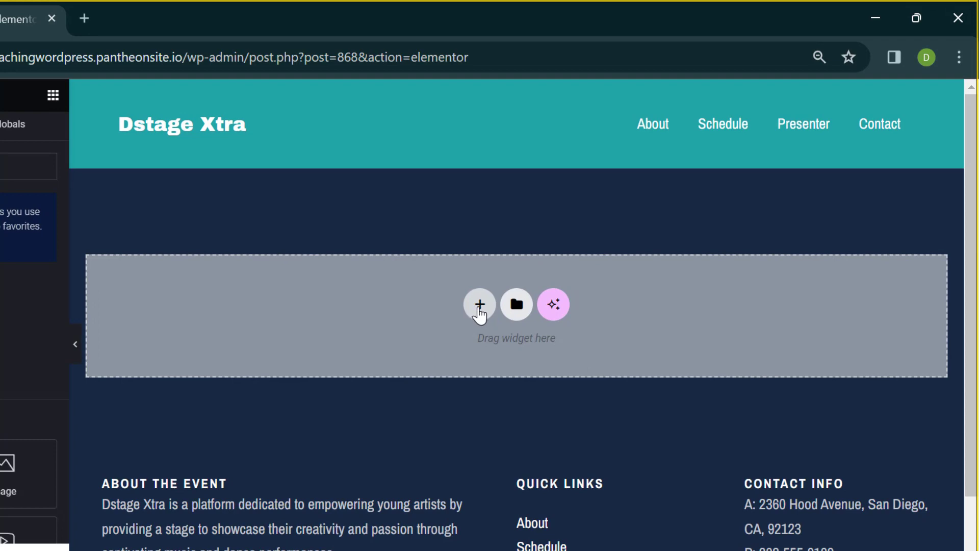
{"action": "left_click", "coordinate": [480, 306]}
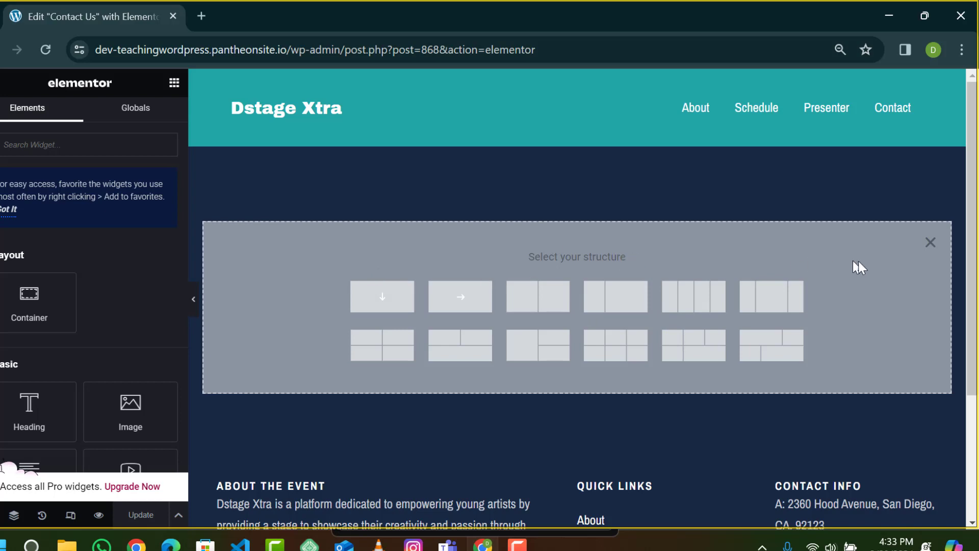
{"action": "left_click", "coordinate": [929, 243]}
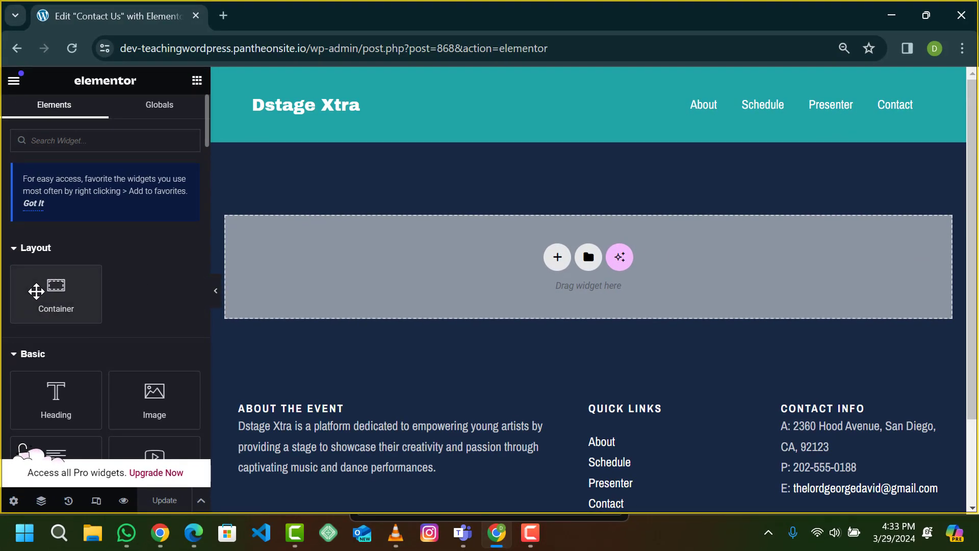
{"action": "left_click_drag", "start_coordinate": [35, 291], "coordinate": [92, 293]}
Step: Insert an empty two-column container at the top of the page and bring back the widget panel
{"action": "left_click", "coordinate": [556, 258]}
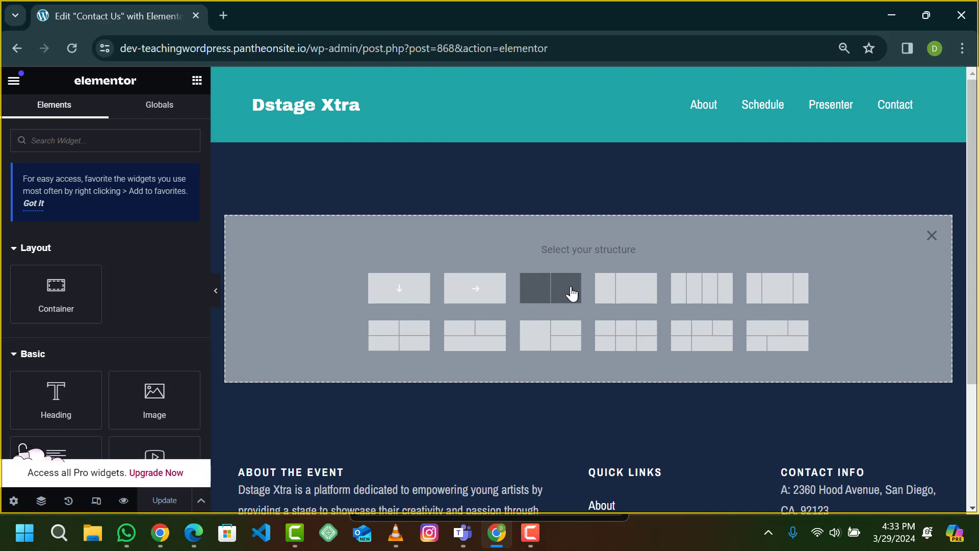
{"action": "left_click", "coordinate": [558, 301]}
{"action": "left_click", "coordinate": [558, 301]}
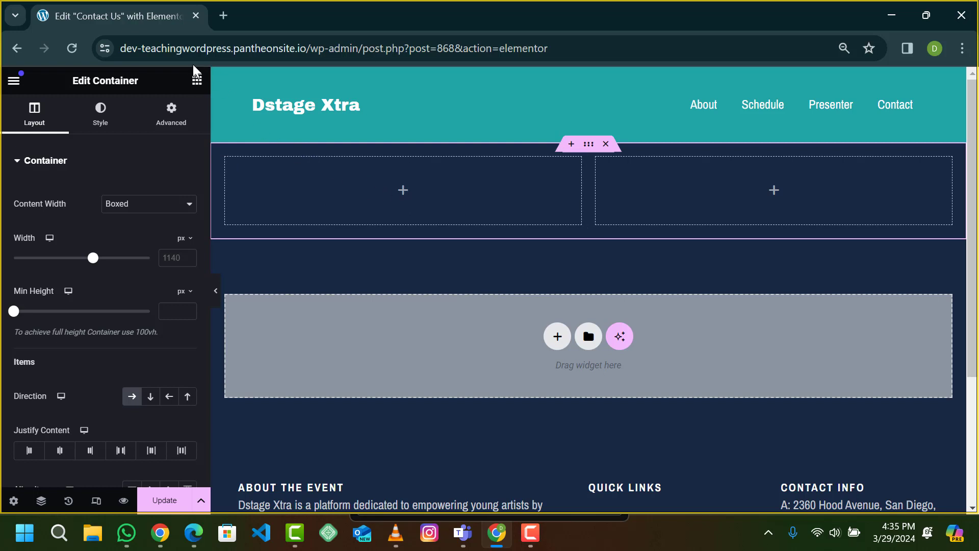
{"action": "left_click", "coordinate": [197, 81]}
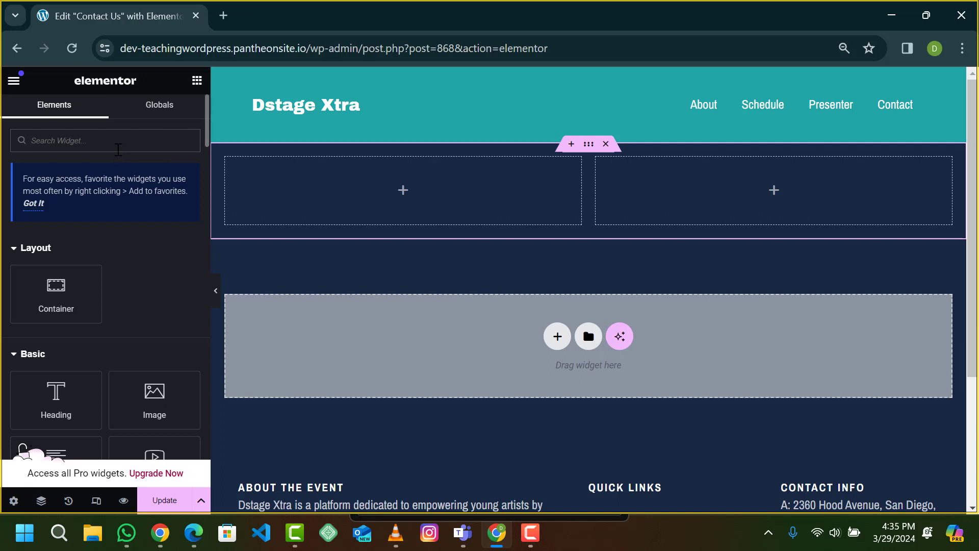
Step: Find the WPForms widget with a 'form' widget search and drop it into the left column
{"action": "left_click", "coordinate": [112, 147]}
{"action": "type", "text": "wp form"}
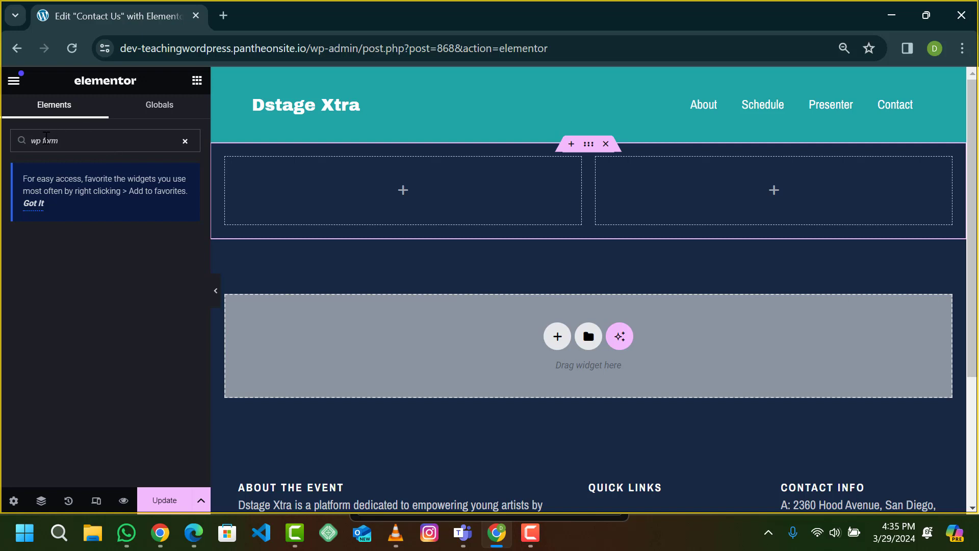
{"action": "left_click", "coordinate": [45, 140]}
{"action": "key", "text": "BackSpace"}
{"action": "key", "text": "BackSpace"}
{"action": "key", "text": "BackSpace"}
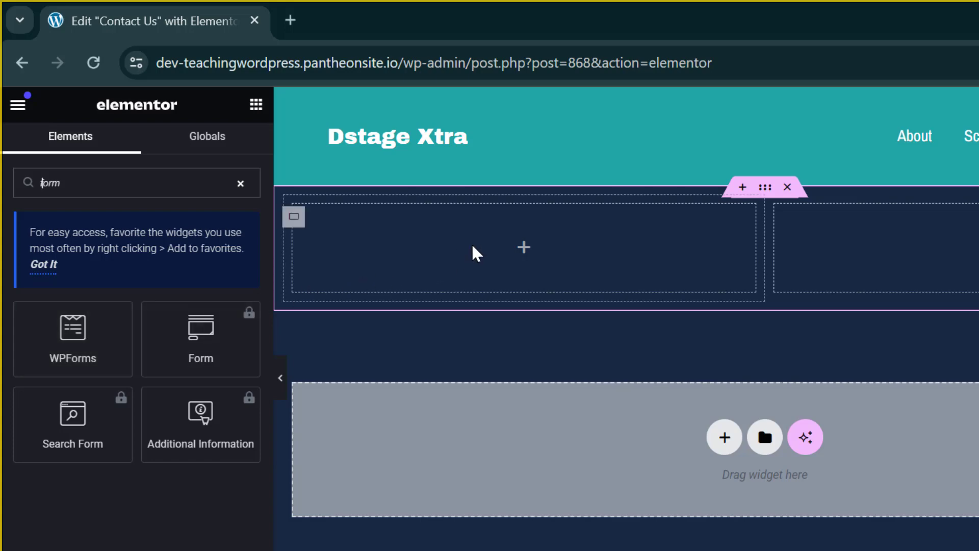
{"action": "left_click_drag", "start_coordinate": [59, 348], "coordinate": [418, 265]}
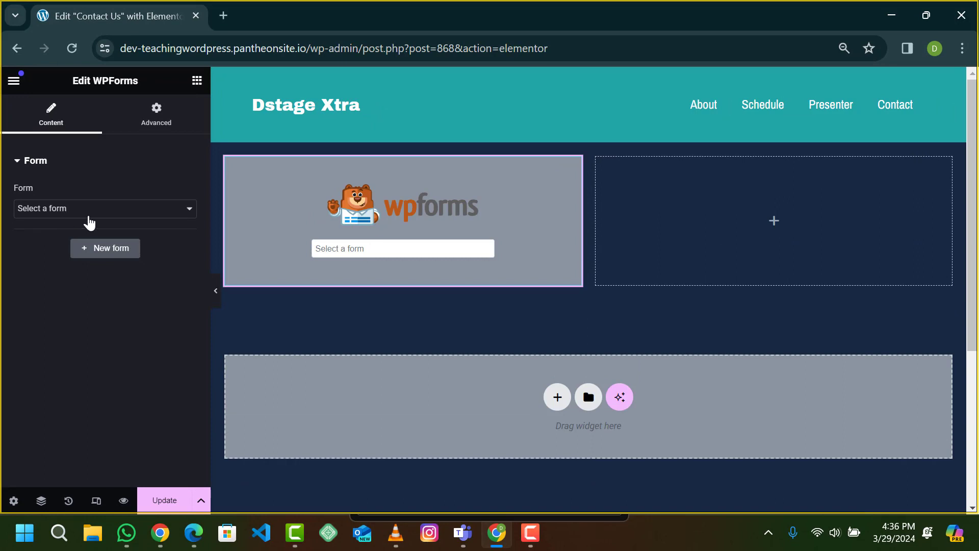
Step: Choose Simple Contact Form from the WPForms widget's Form dropdown
{"action": "left_click", "coordinate": [124, 216]}
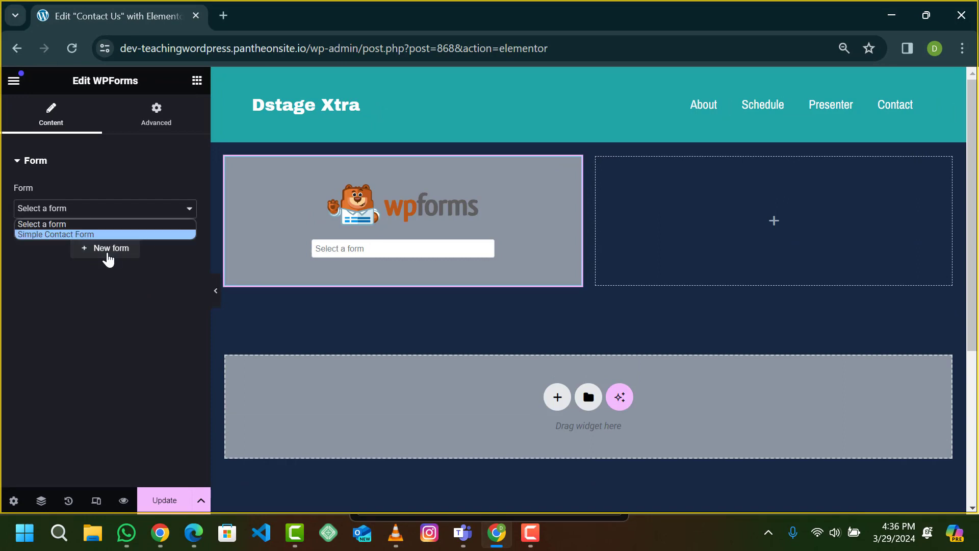
{"action": "left_click", "coordinate": [127, 273]}
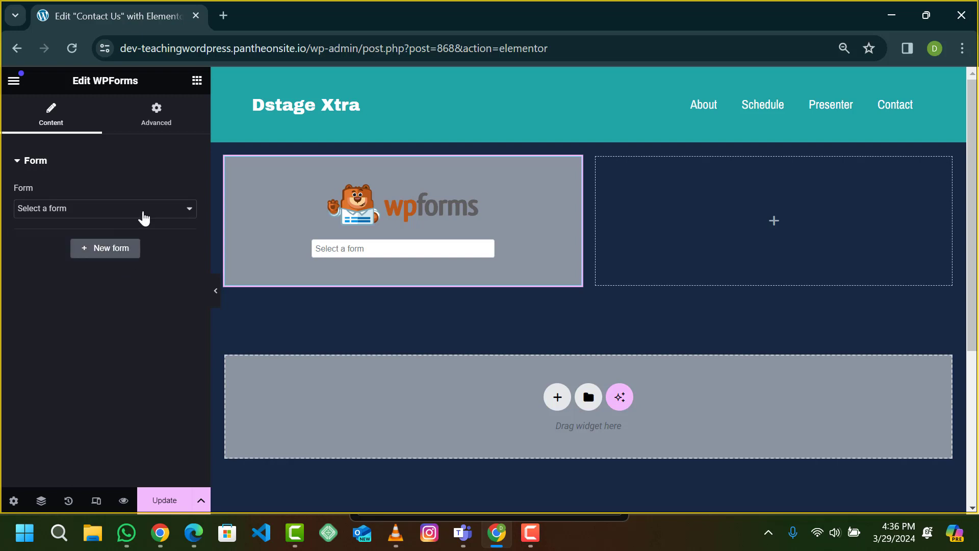
{"action": "left_click", "coordinate": [117, 210]}
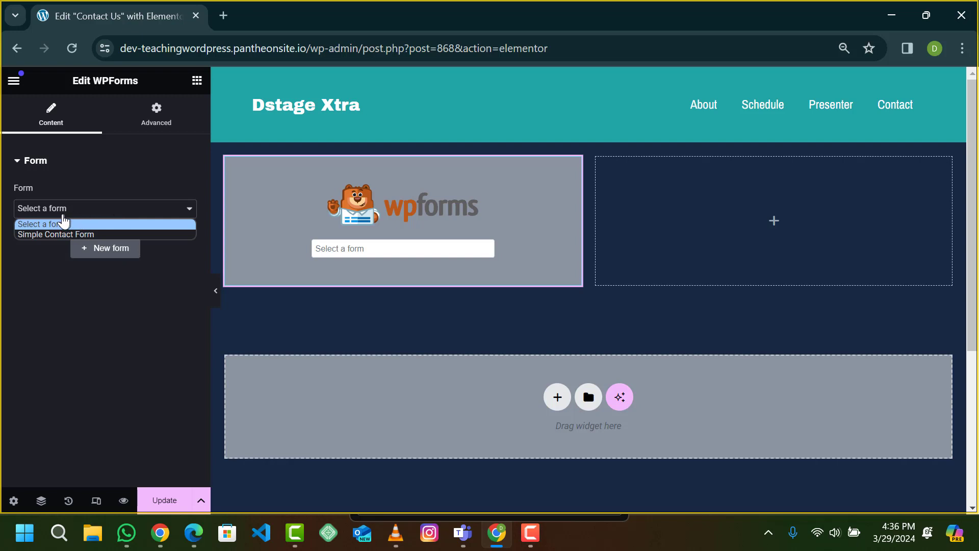
{"action": "left_click", "coordinate": [113, 203]}
{"action": "left_click", "coordinate": [108, 212]}
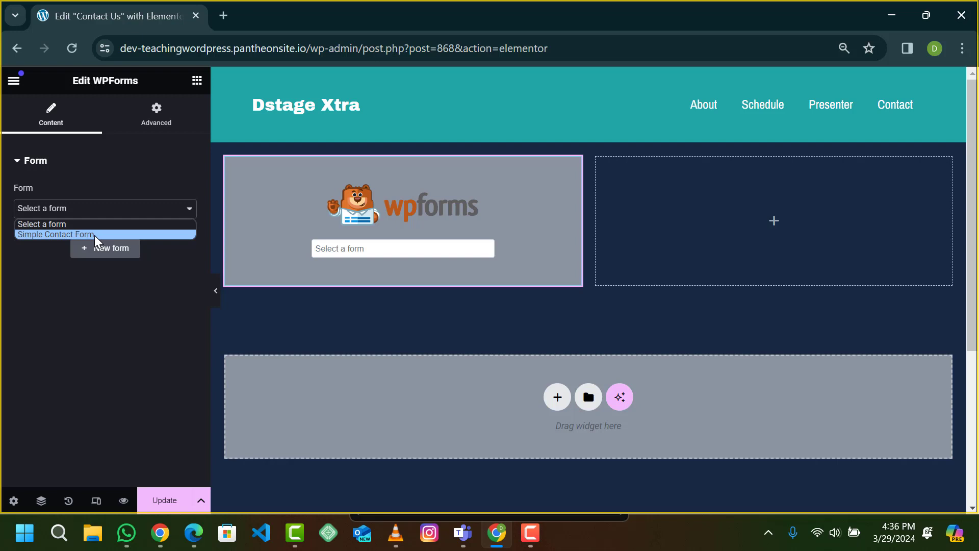
{"action": "left_click", "coordinate": [96, 236]}
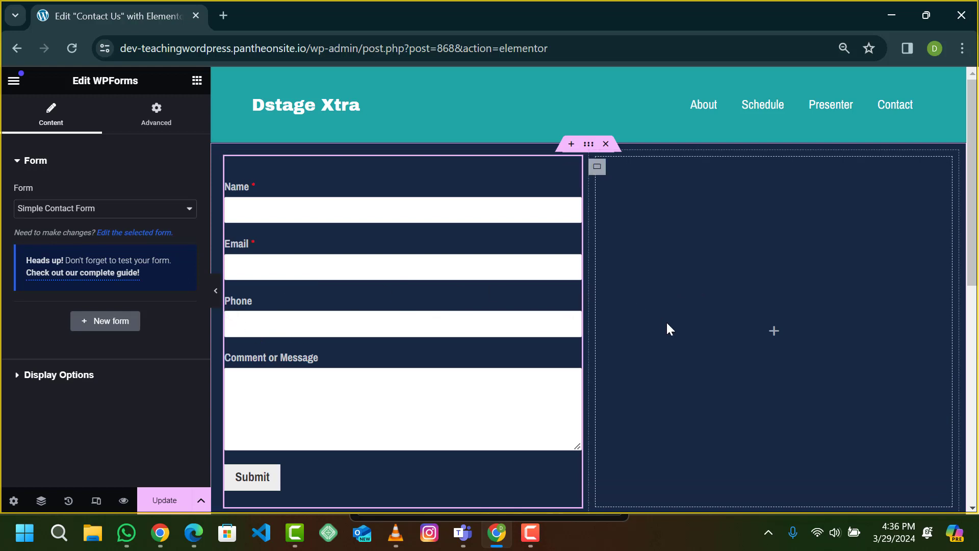
Step: Preview the page with the editing panel hidden, then select the empty right column's container
{"action": "left_click", "coordinate": [215, 293]}
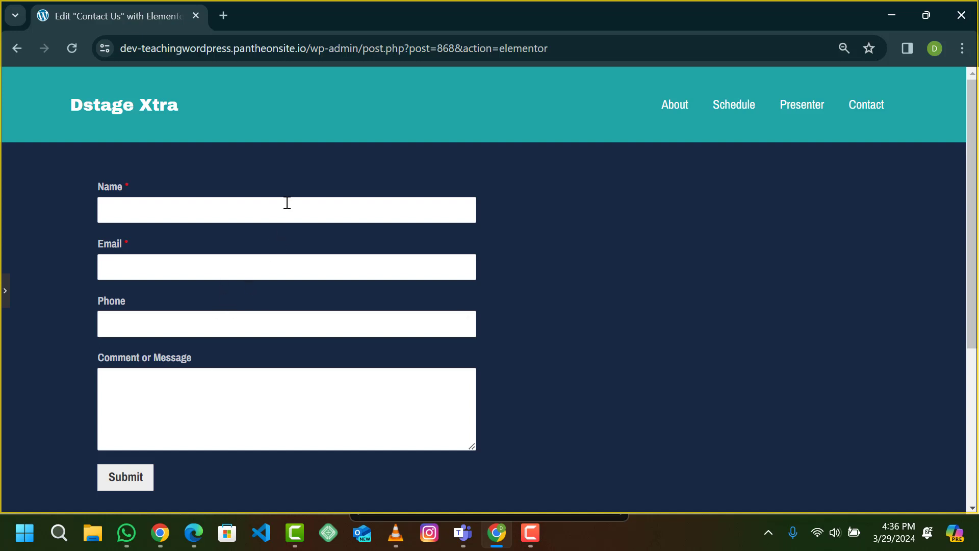
{"action": "left_click", "coordinate": [4, 296]}
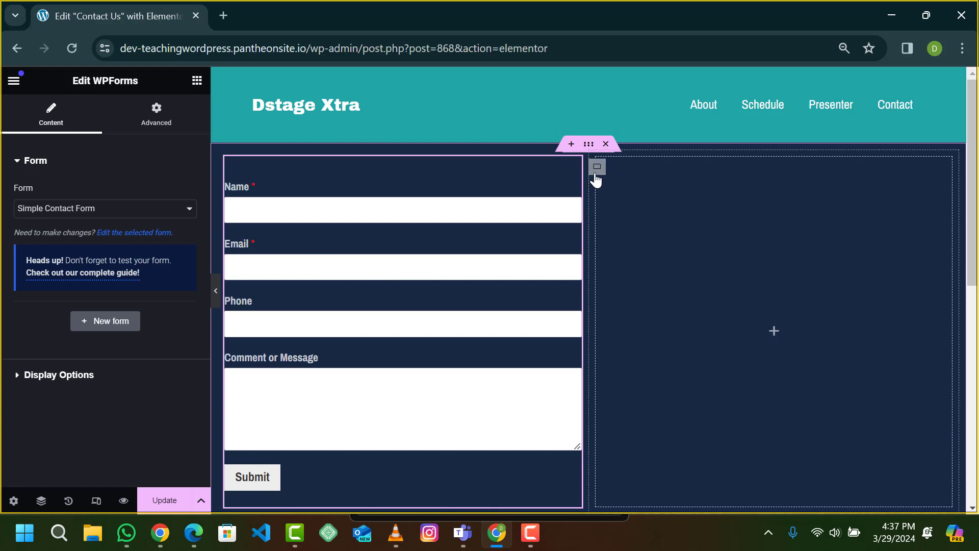
{"action": "left_click", "coordinate": [596, 174]}
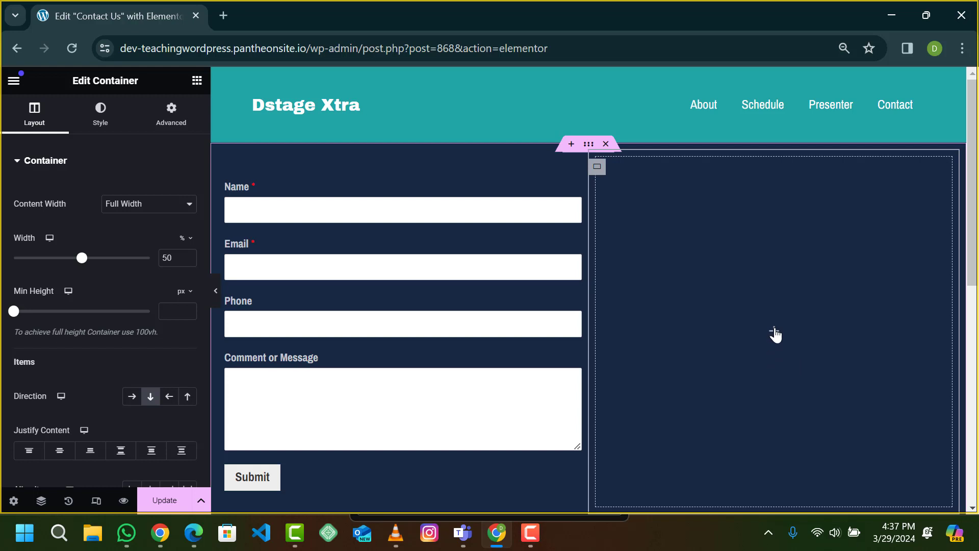
Step: Drag a Heading widget to the top of the right column
{"action": "left_click", "coordinate": [774, 335]}
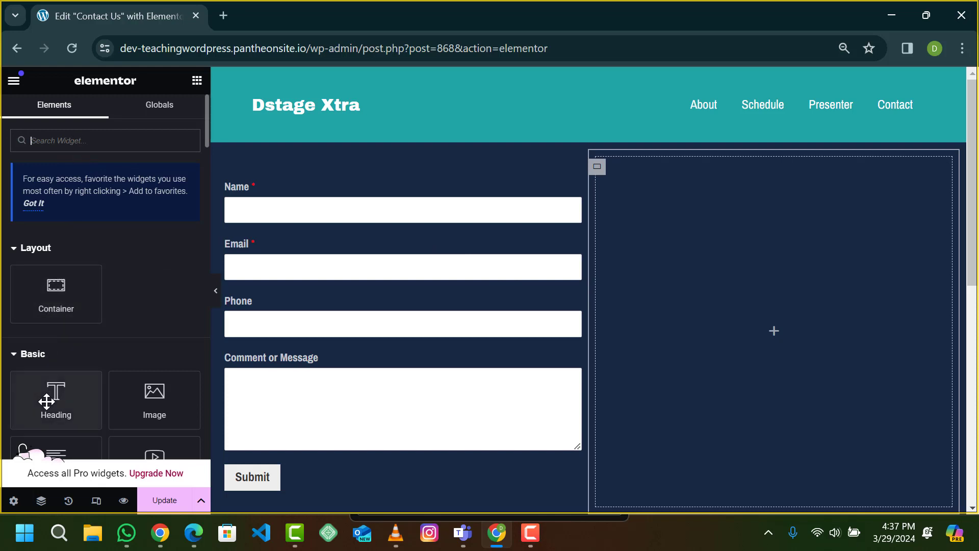
{"action": "scroll", "coordinate": [130, 333], "scroll_direction": "down", "scroll_amount": 2}
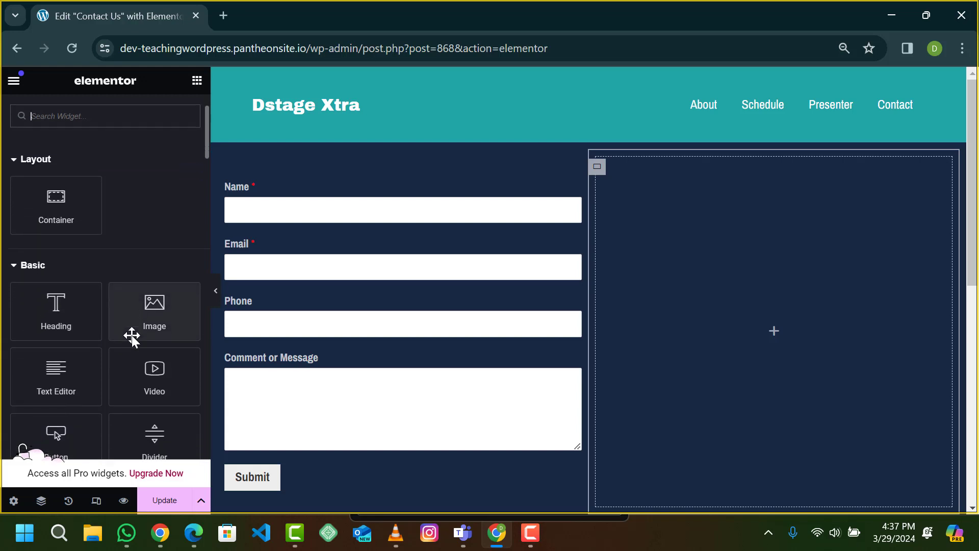
{"action": "scroll", "coordinate": [59, 258], "scroll_direction": "up", "scroll_amount": 2}
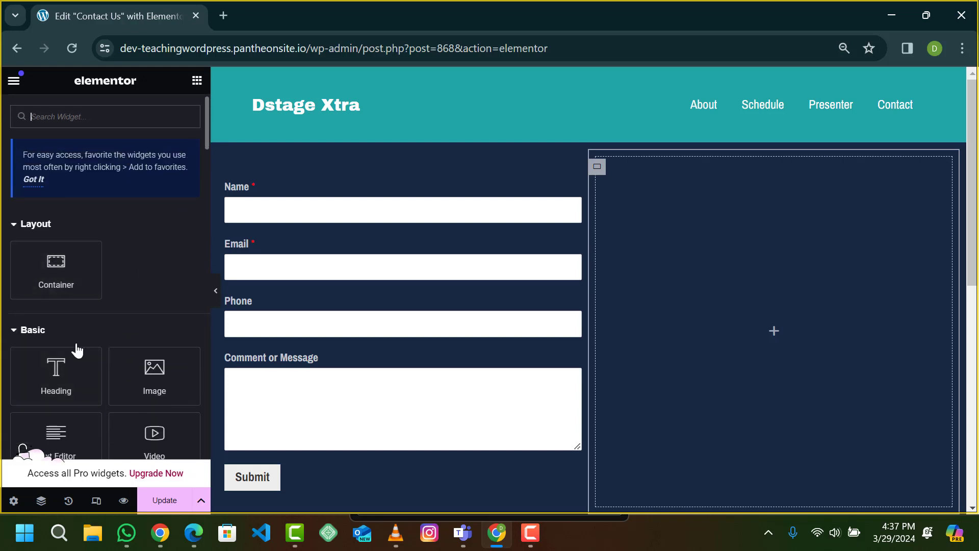
{"action": "scroll", "coordinate": [78, 351], "scroll_direction": "down", "scroll_amount": 1}
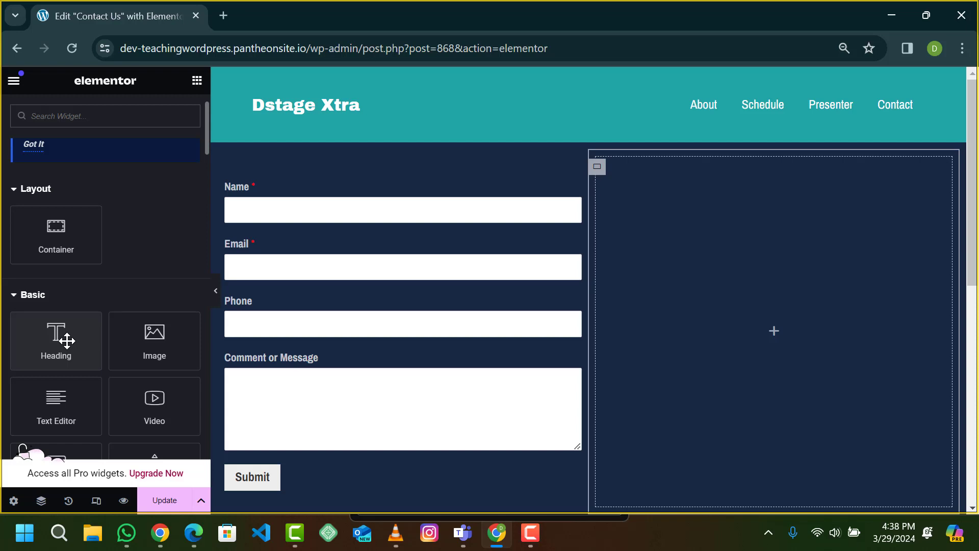
{"action": "left_click_drag", "start_coordinate": [67, 340], "coordinate": [791, 256]}
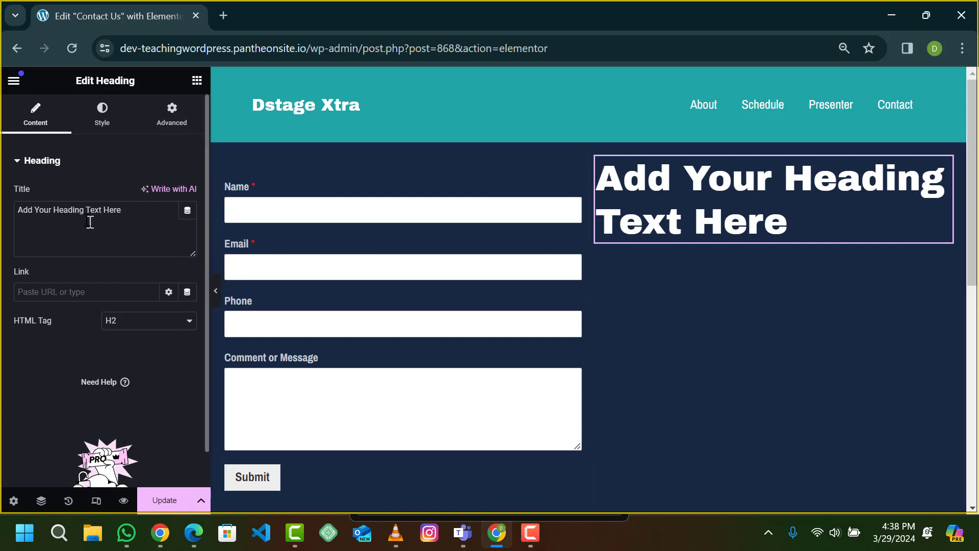
Step: Title the heading 'You can pay us a visit', make it H4, then clear the title
{"action": "left_click_drag", "start_coordinate": [17, 212], "coordinate": [139, 212]}
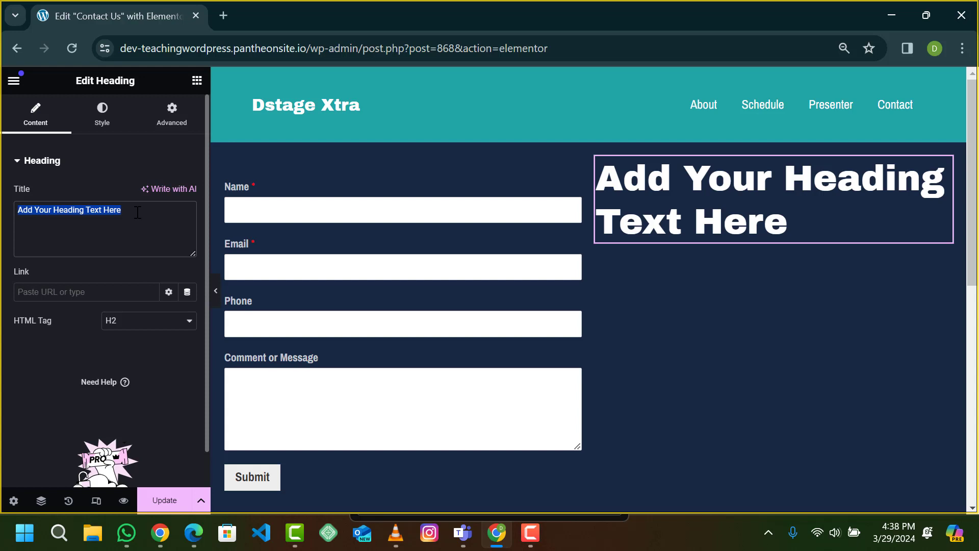
{"action": "type", "text": "You c"}
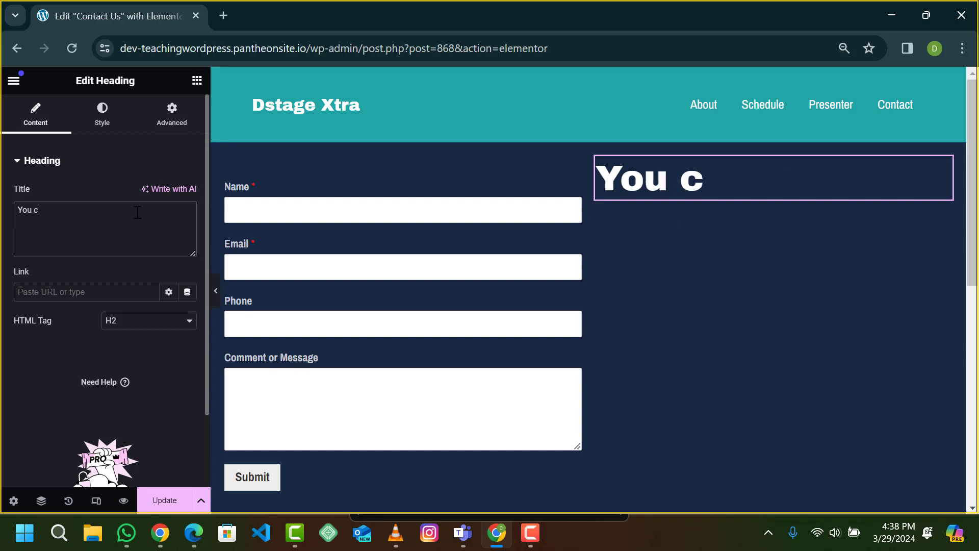
{"action": "type", "text": "an pay us "}
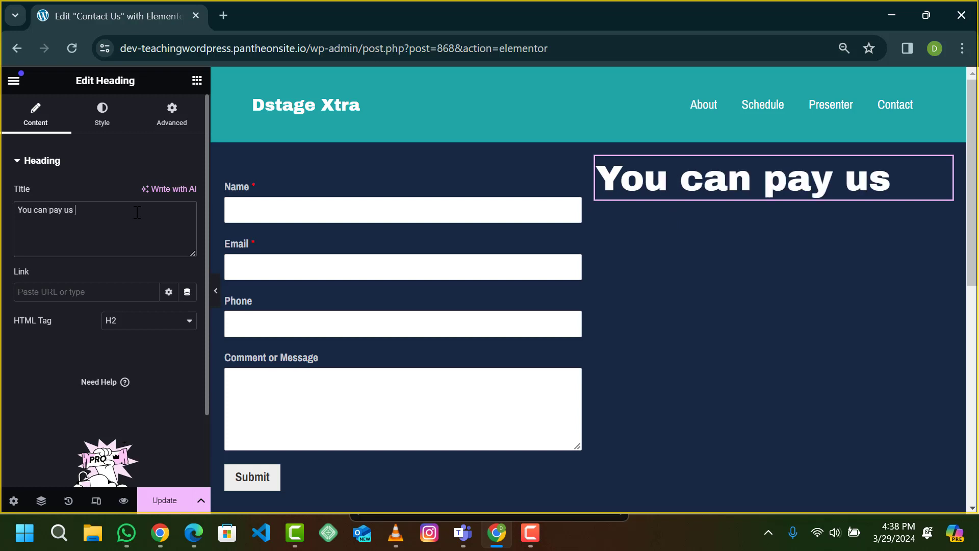
{"action": "type", "text": "a visit"}
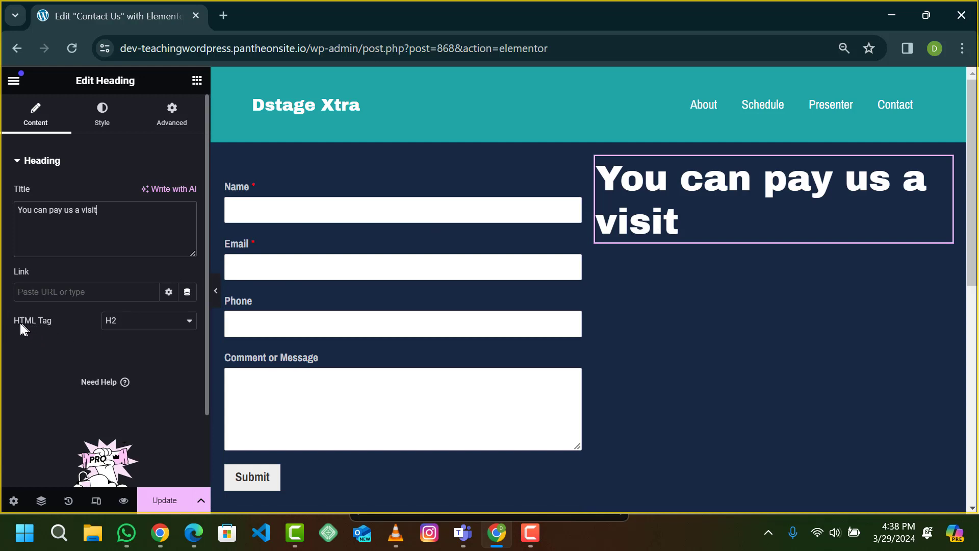
{"action": "left_click", "coordinate": [120, 327]}
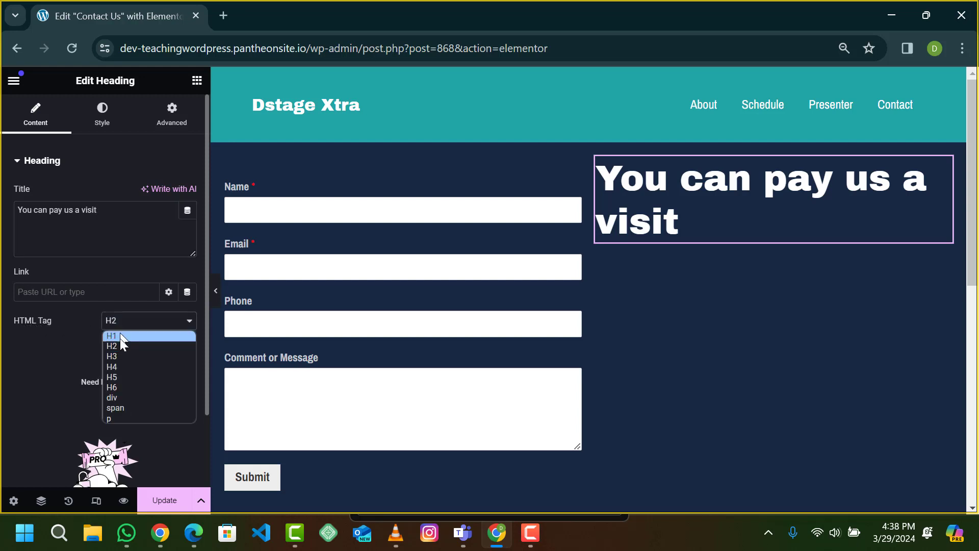
{"action": "left_click", "coordinate": [119, 366]}
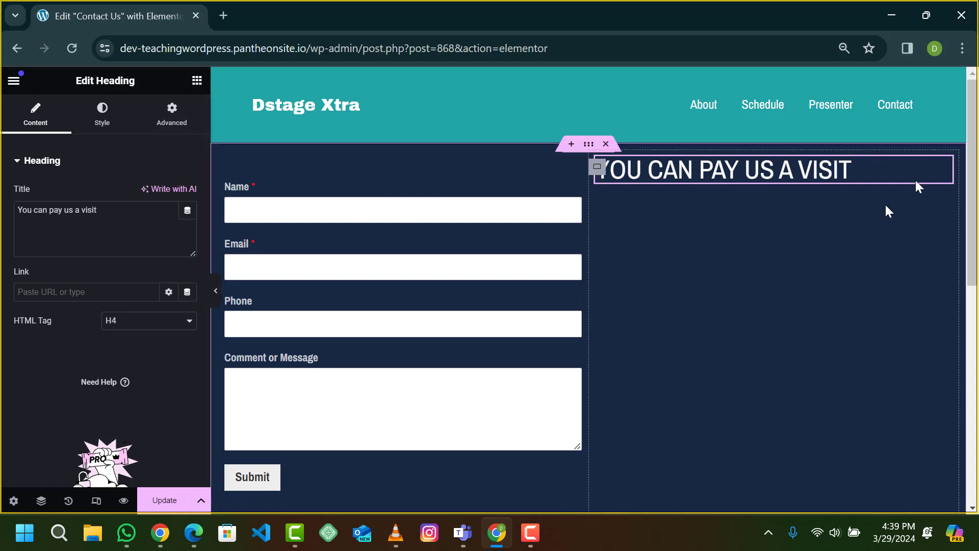
{"action": "left_click", "coordinate": [147, 234]}
{"action": "key", "text": "ctrl+a"}
{"action": "key", "text": "BackSpace"}
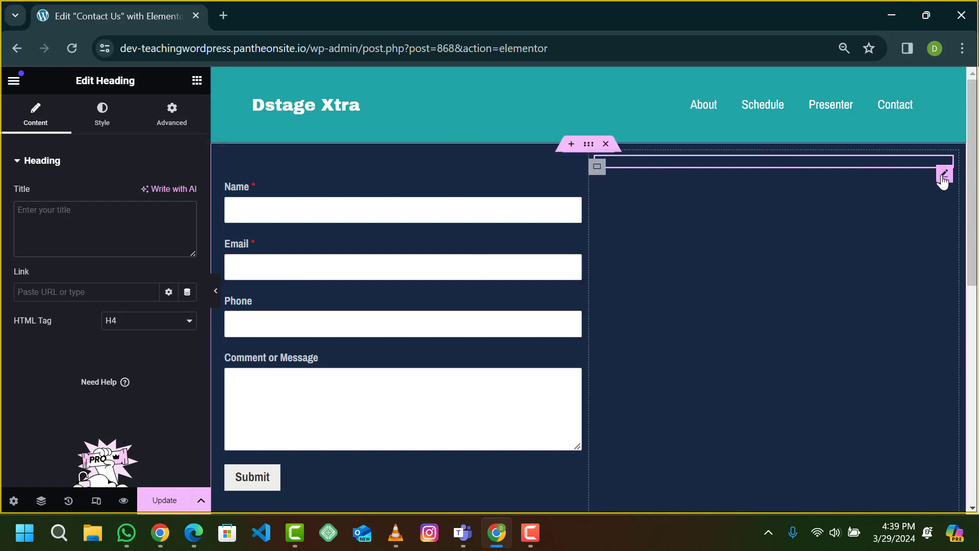
Step: Delete the empty heading and drag a new Heading widget into the right column
{"action": "right_click", "coordinate": [946, 175]}
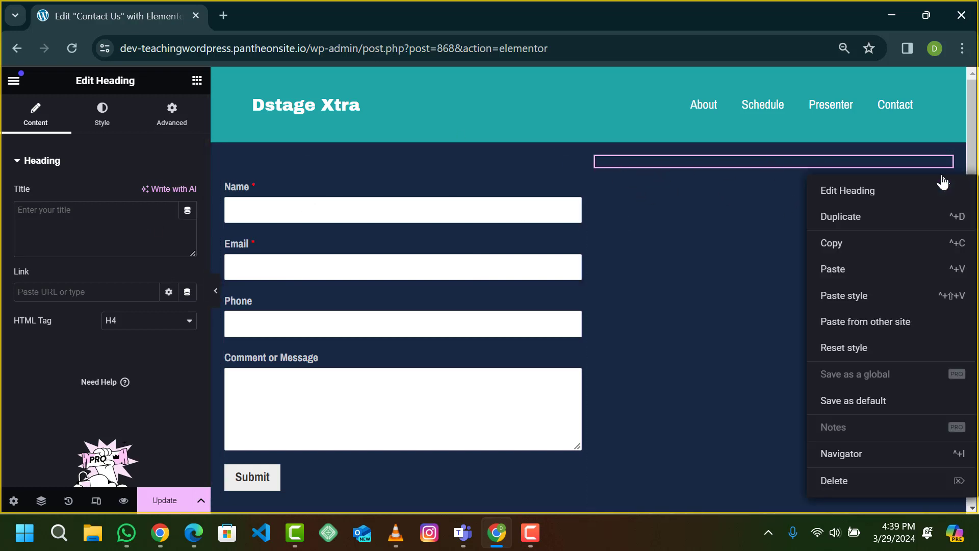
{"action": "left_click", "coordinate": [839, 487]}
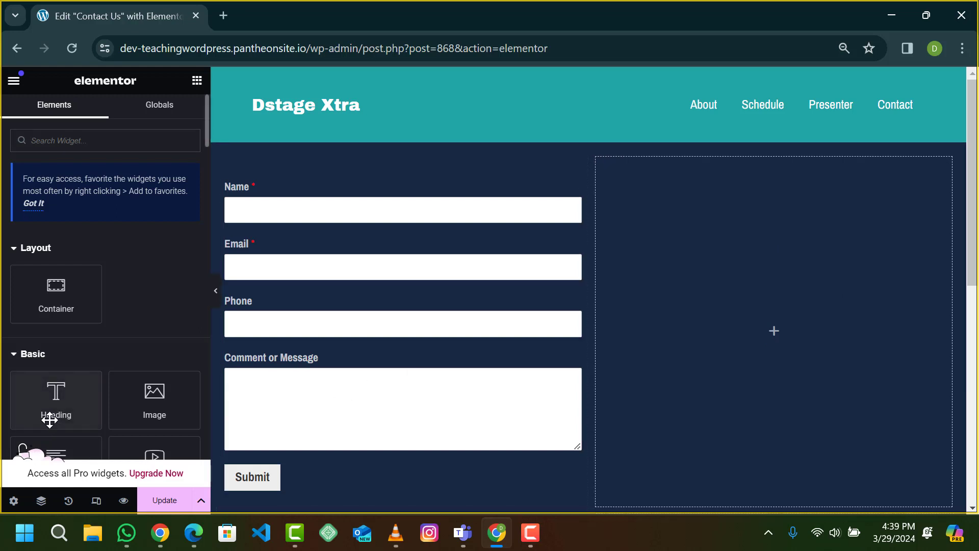
{"action": "scroll", "coordinate": [50, 420], "scroll_direction": "down", "scroll_amount": 1}
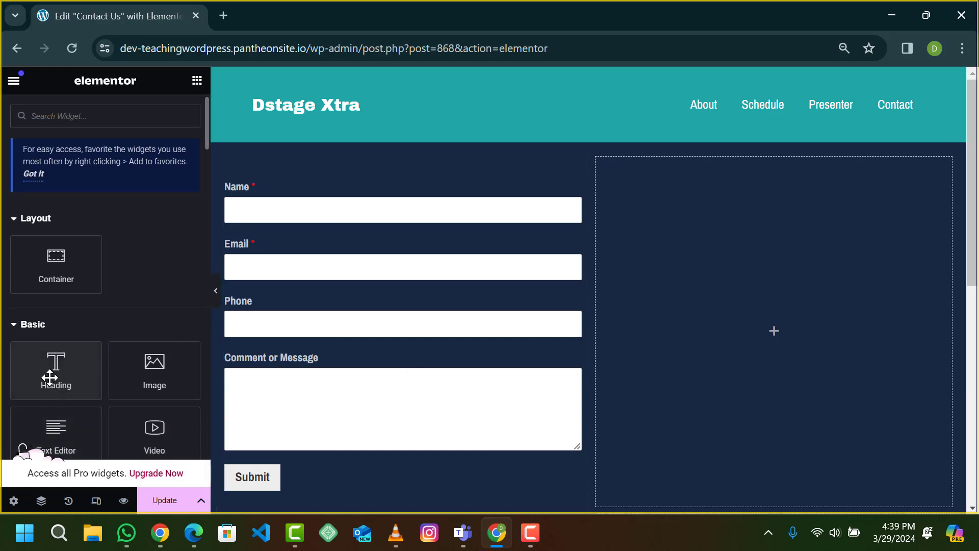
{"action": "left_click_drag", "start_coordinate": [49, 377], "coordinate": [854, 292]}
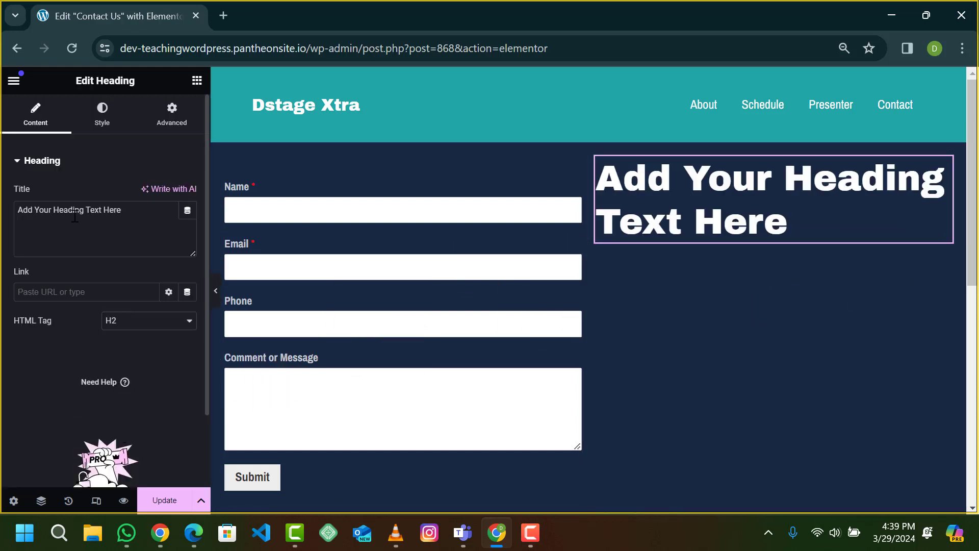
Step: Set the new heading's title to 'You can pay us a visit' with HTML tag H4
{"action": "double_click", "coordinate": [73, 213]}
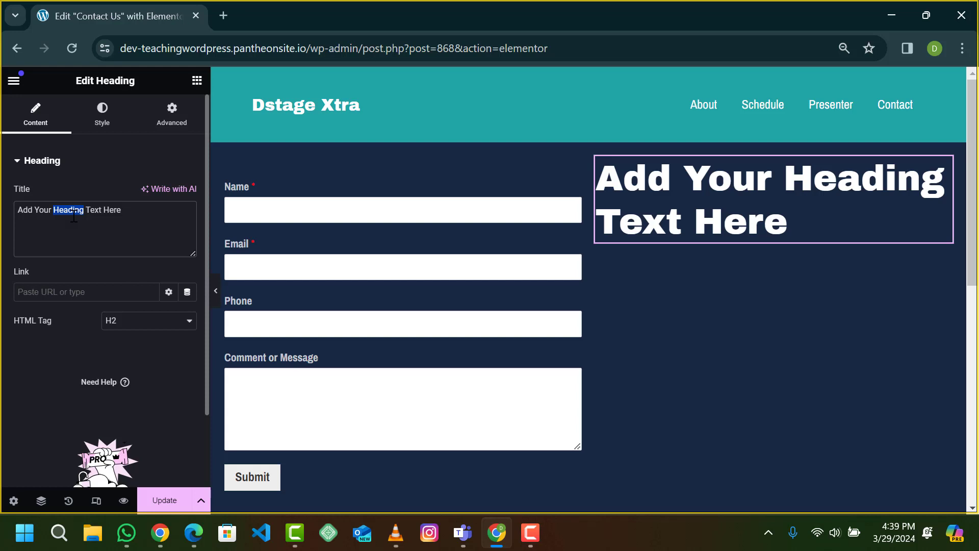
{"action": "key", "text": "ctrl+a"}
{"action": "type", "text": "You can pay us a visit"}
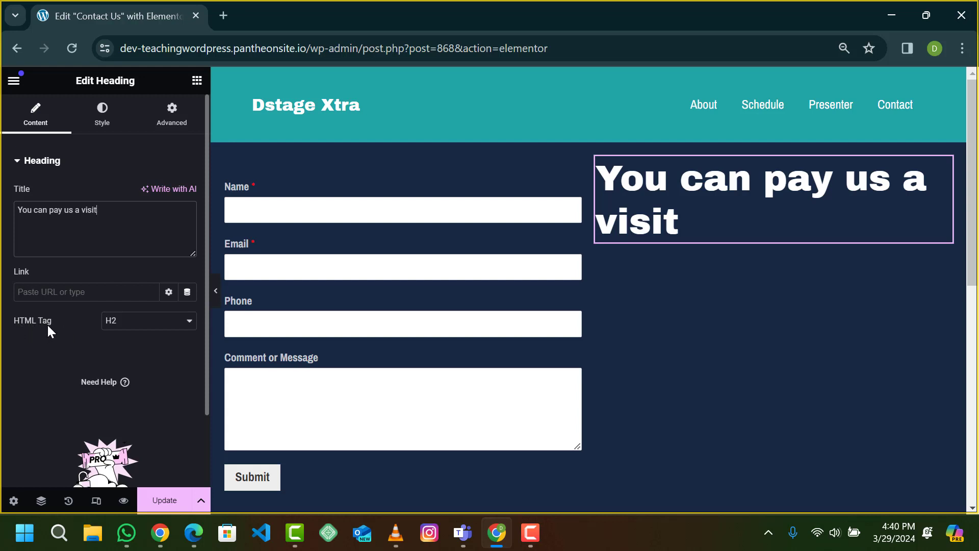
{"action": "left_click", "coordinate": [110, 322]}
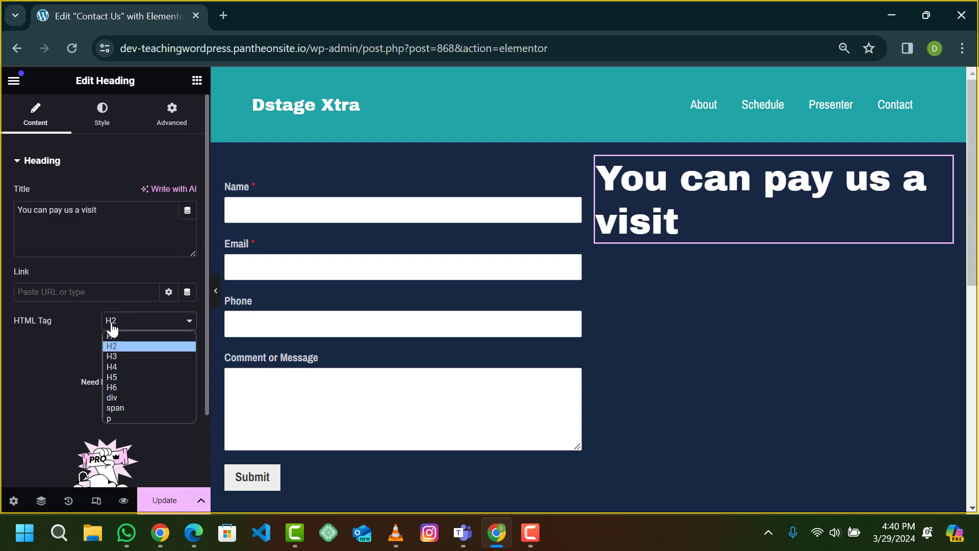
{"action": "left_click", "coordinate": [119, 367]}
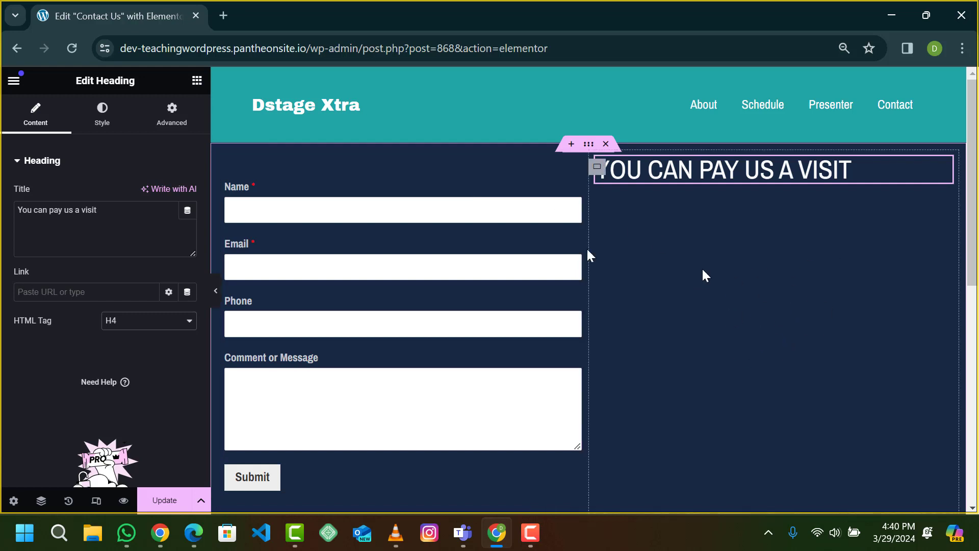
Step: Search the widgets for 'list' and place an Icon List below the heading
{"action": "left_click", "coordinate": [197, 82]}
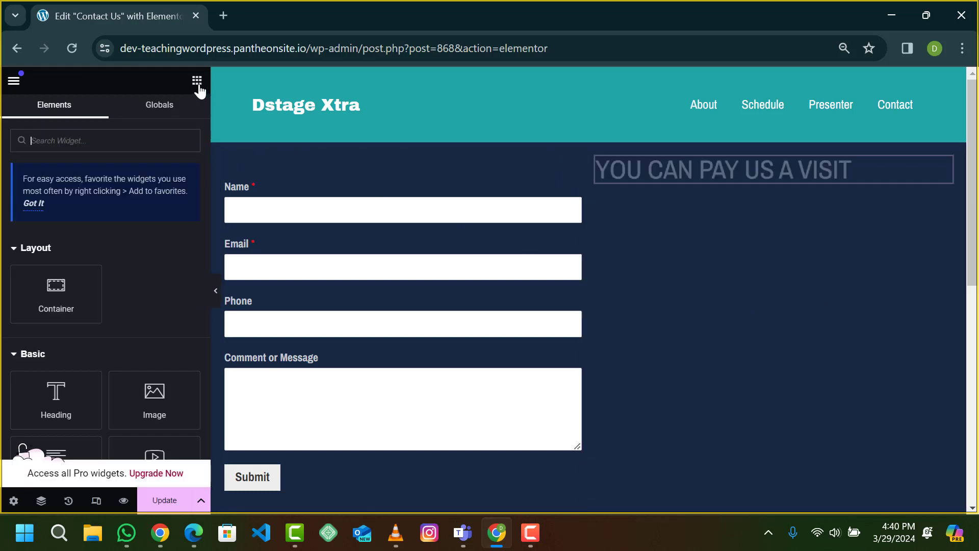
{"action": "left_click", "coordinate": [127, 137]}
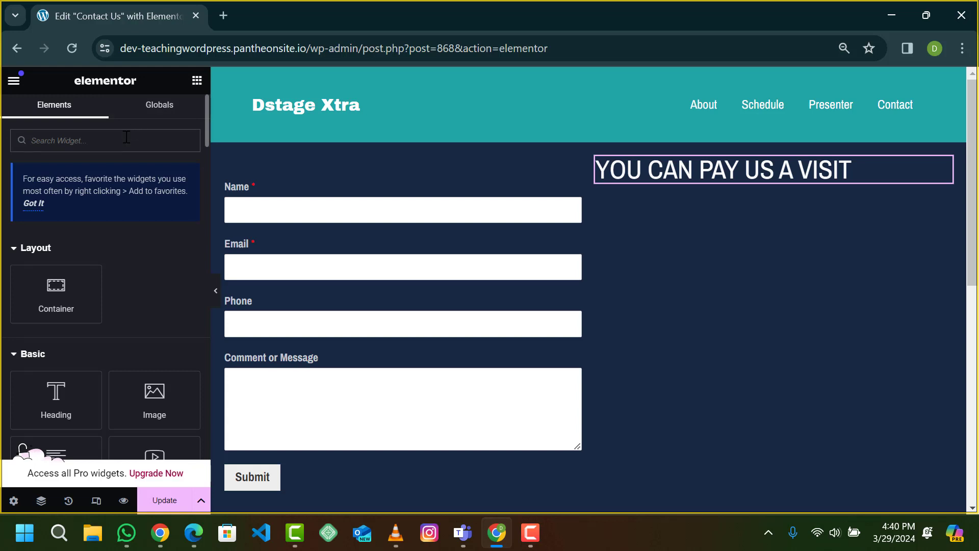
{"action": "type", "text": "list"}
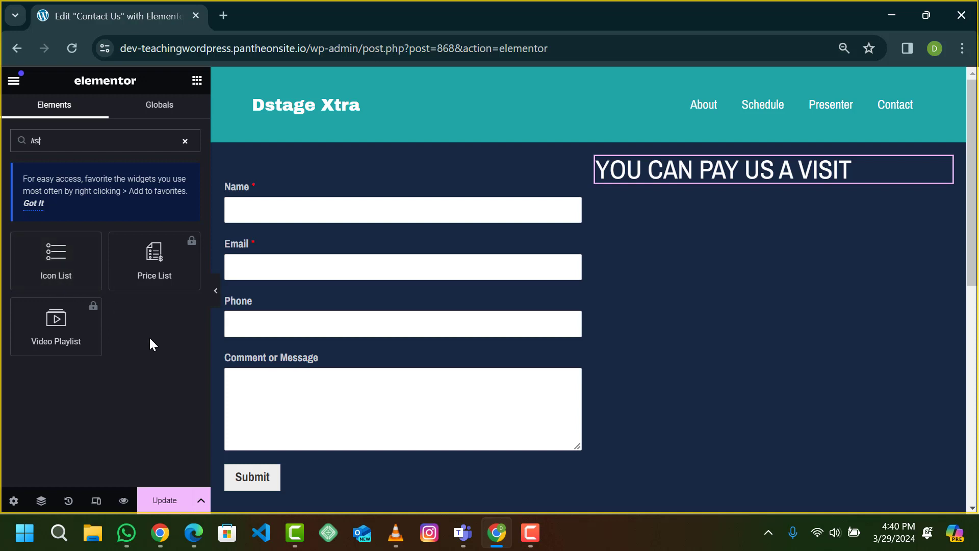
{"action": "left_click_drag", "start_coordinate": [71, 272], "coordinate": [668, 178]}
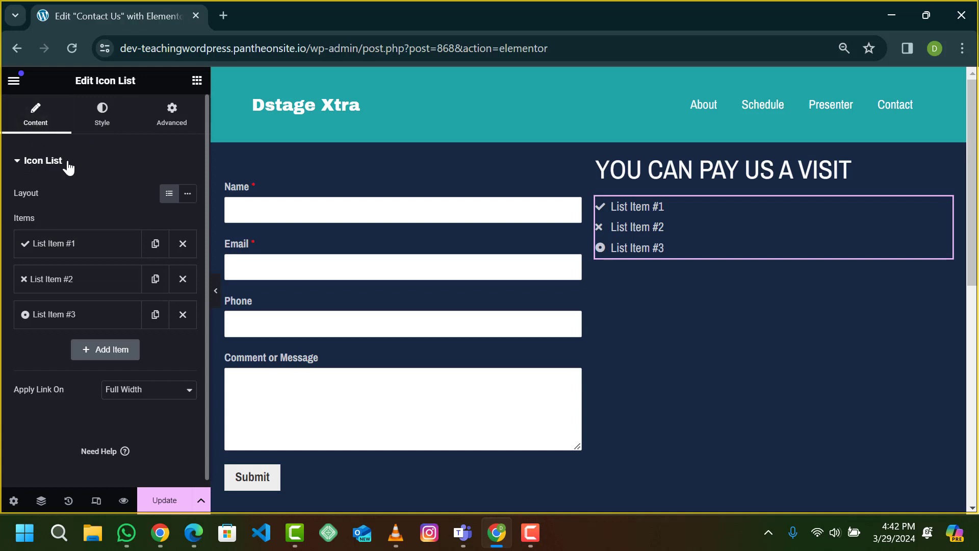
Step: Expand List Item #1's settings in the icon list
{"action": "left_click", "coordinate": [47, 253]}
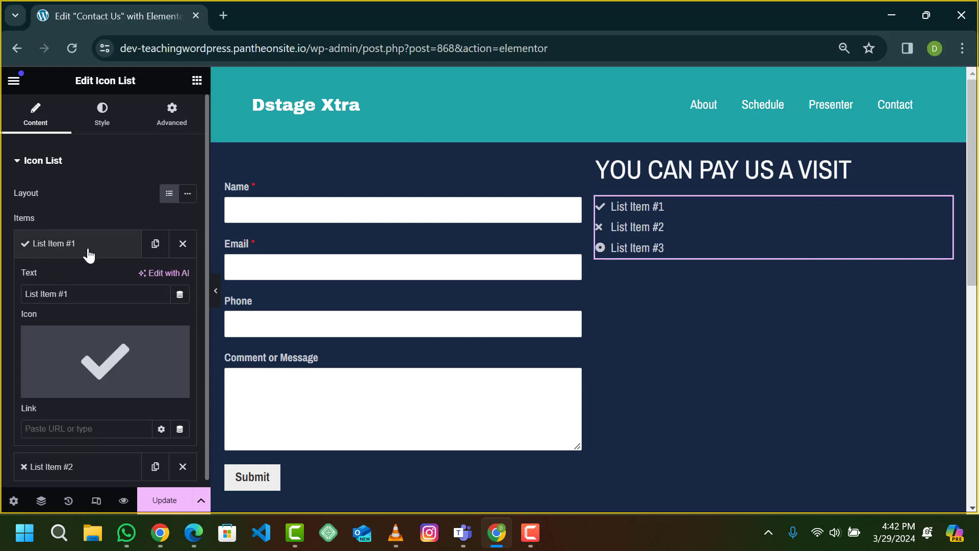
{"action": "left_click", "coordinate": [88, 254]}
{"action": "left_click", "coordinate": [68, 250]}
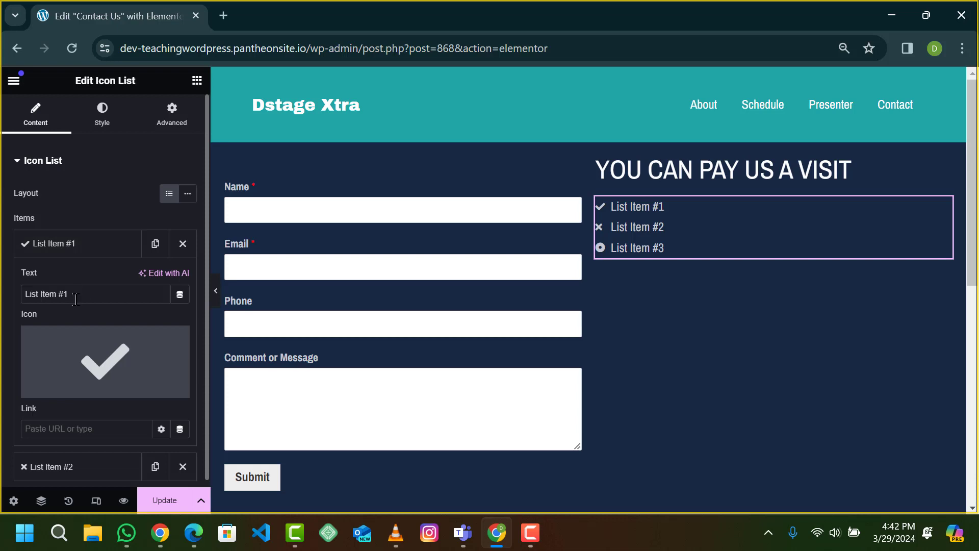
{"action": "left_click", "coordinate": [84, 245]}
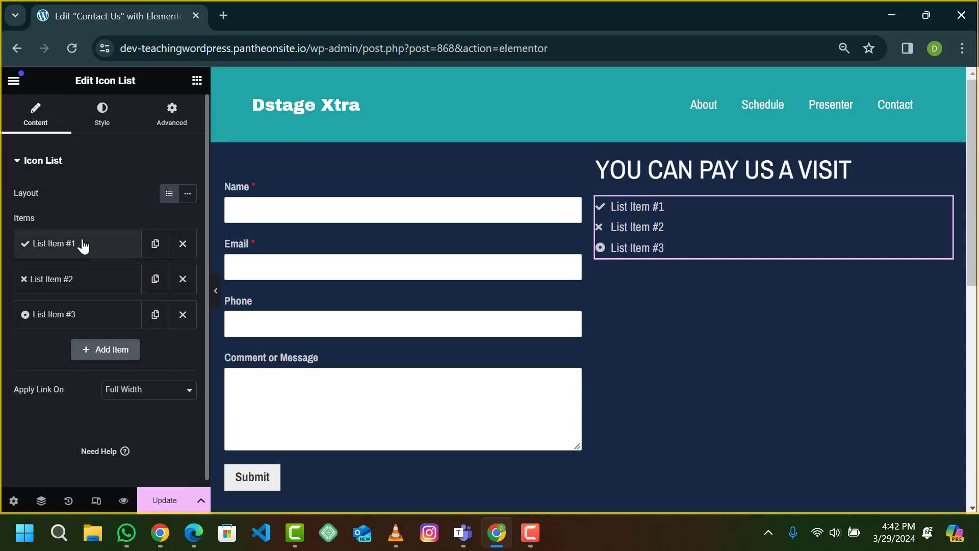
{"action": "left_click", "coordinate": [83, 246]}
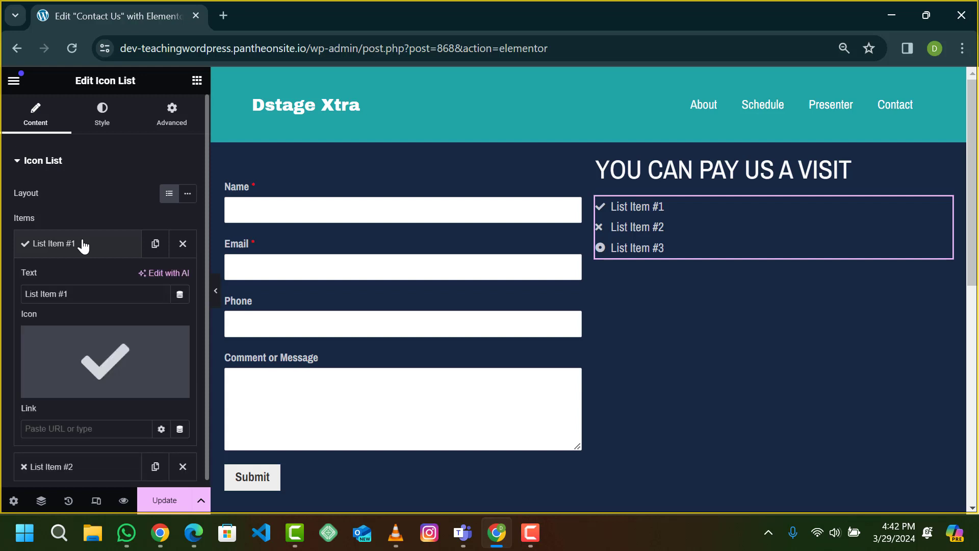
{"action": "scroll", "coordinate": [83, 253], "scroll_direction": "down", "scroll_amount": 2}
Step: Replace the first list item's text 'List Item #1' with 'Head Office:'
{"action": "left_click", "coordinate": [78, 196]}
{"action": "key", "text": "ctrl+a"}
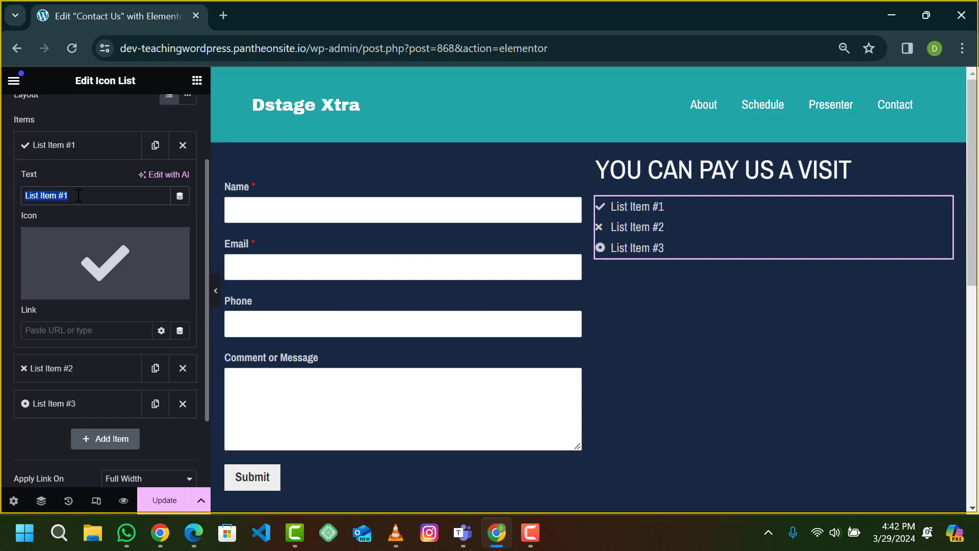
{"action": "type", "text": "Head"}
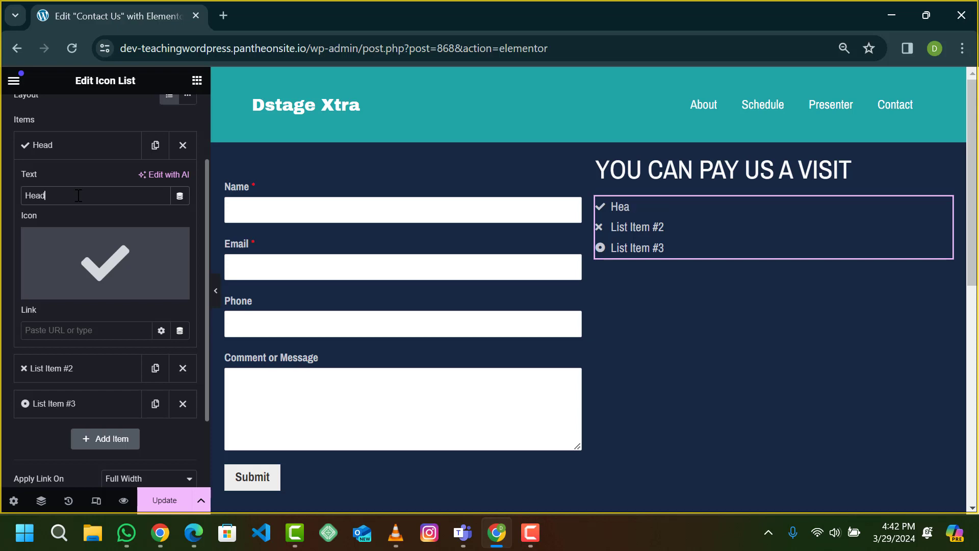
{"action": "type", "text": " Office:"}
{"action": "mouse_move", "coordinate": [115, 254]}
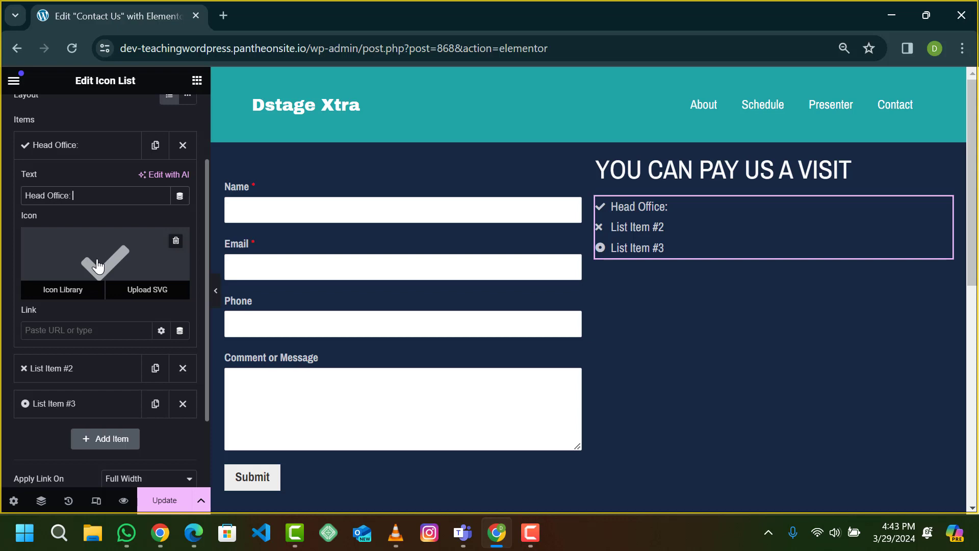
Step: Insert the map marker icon, found by searching 'map' in the Icon Library, for Head Office
{"action": "left_click", "coordinate": [98, 265]}
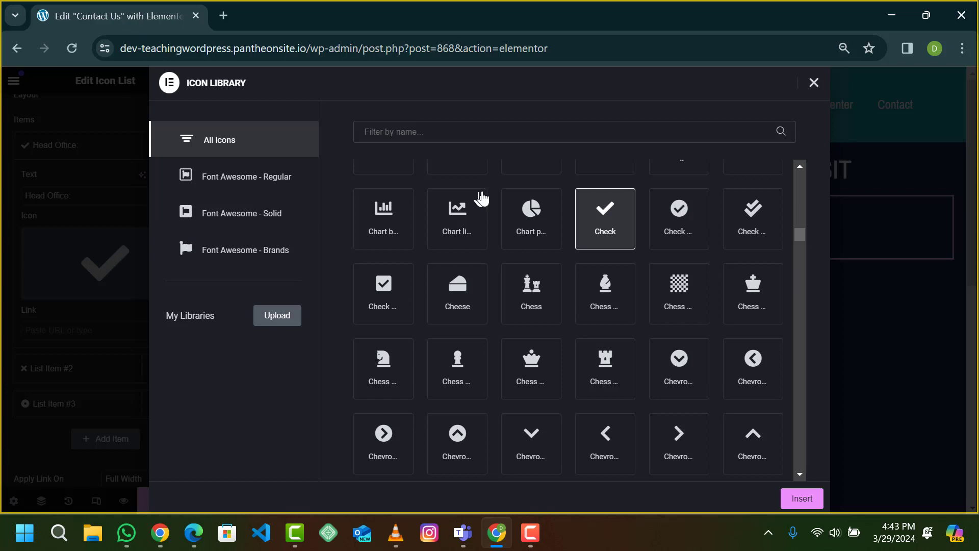
{"action": "left_click", "coordinate": [560, 127]}
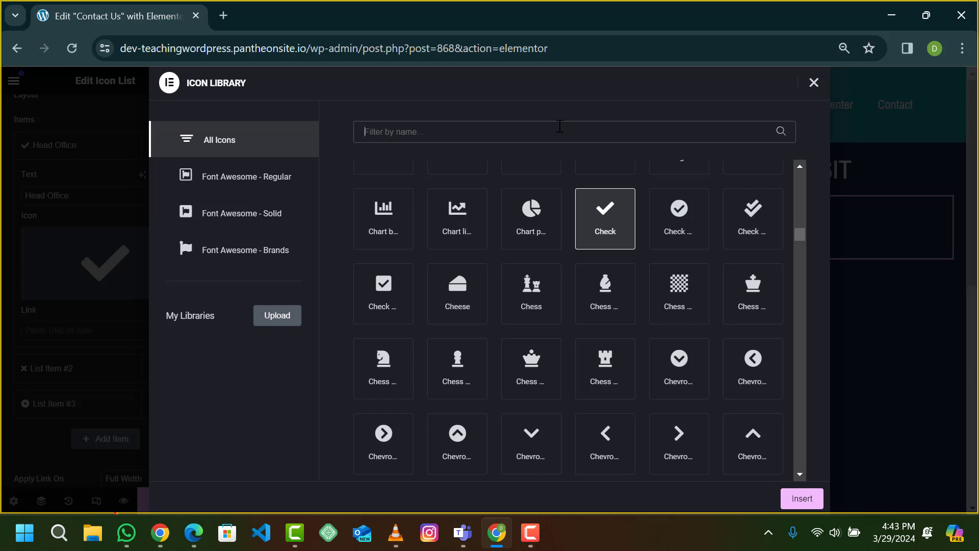
{"action": "type", "text": "m"}
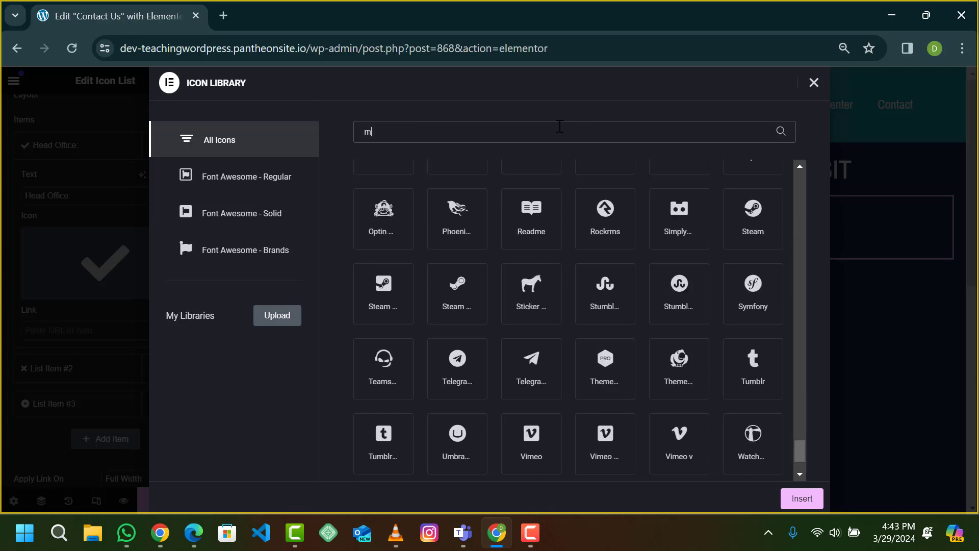
{"action": "type", "text": "ap"}
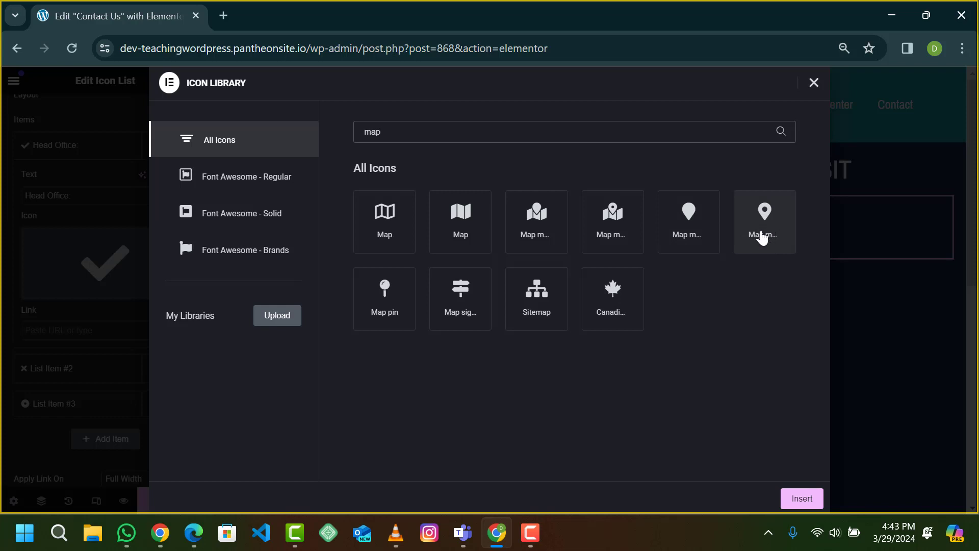
{"action": "left_click", "coordinate": [762, 237]}
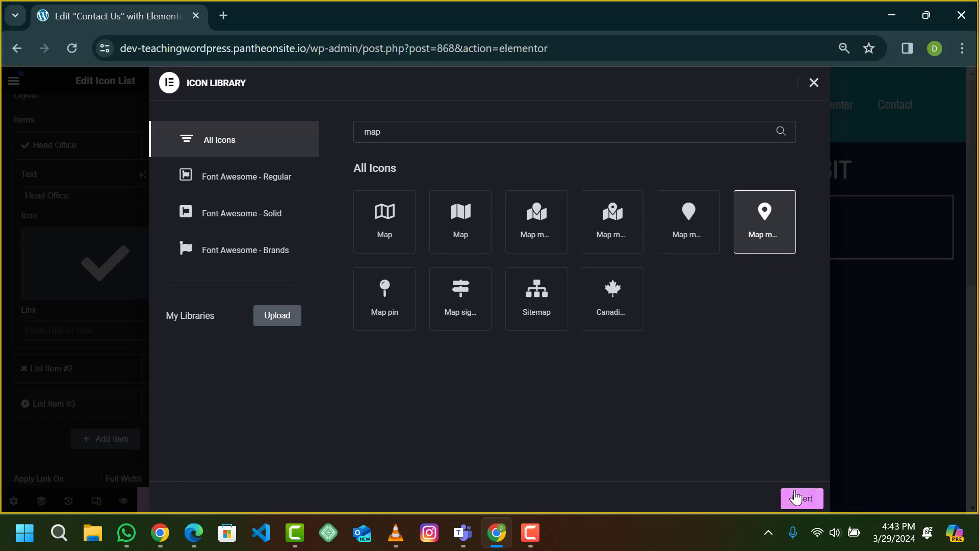
{"action": "left_click", "coordinate": [796, 498]}
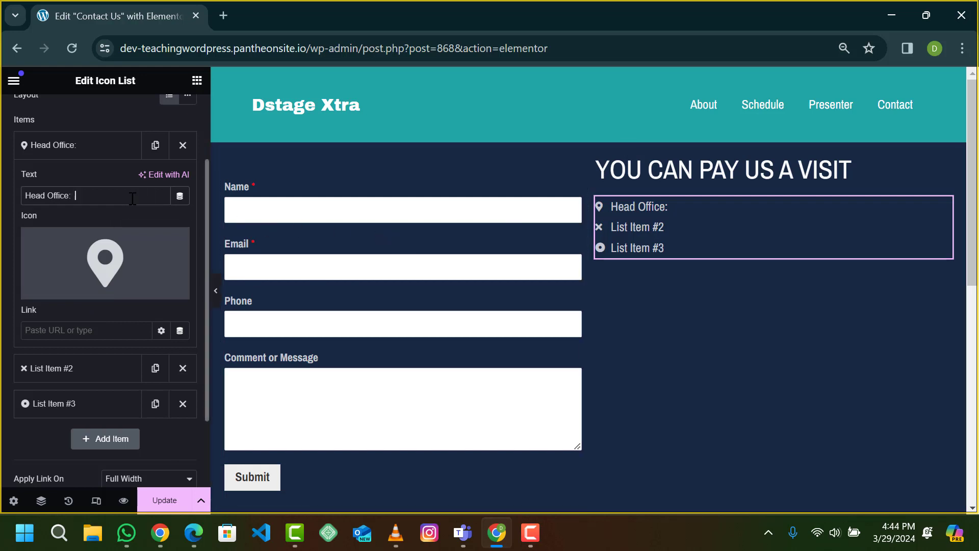
{"action": "type", "text": "Wuse zone"}
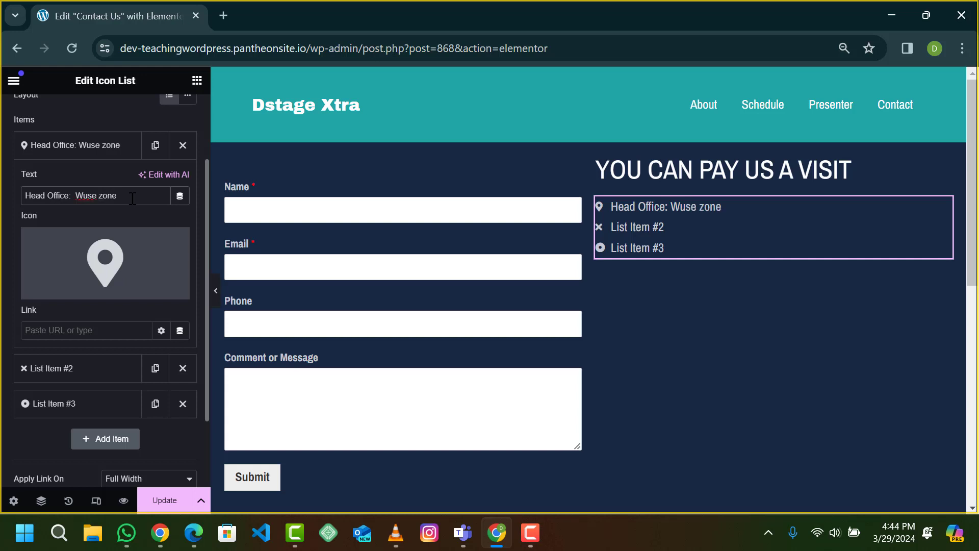
{"action": "type", "text": " 4, Abuja, Nigeroa"}
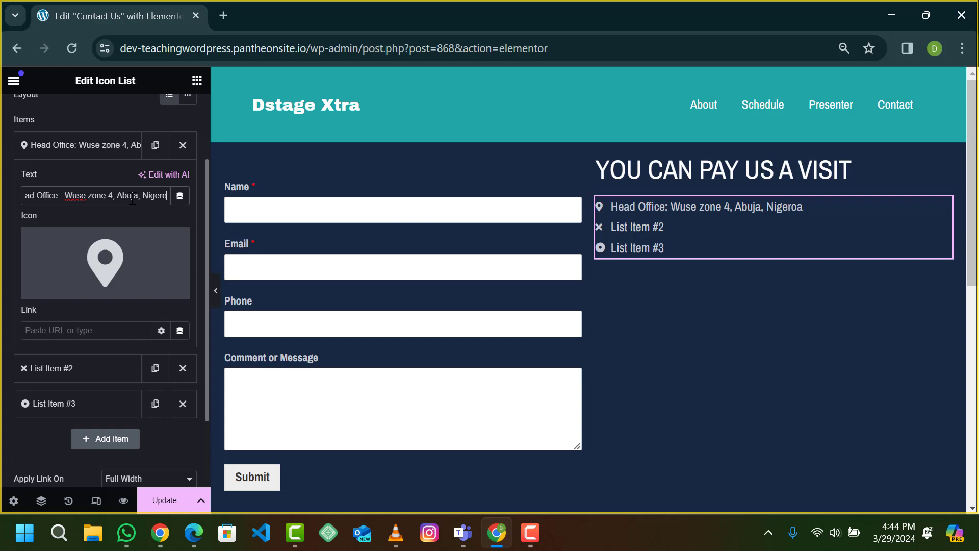
{"action": "key", "text": "BackSpace"}
{"action": "key", "text": "BackSpace"}
{"action": "type", "text": "ia"}
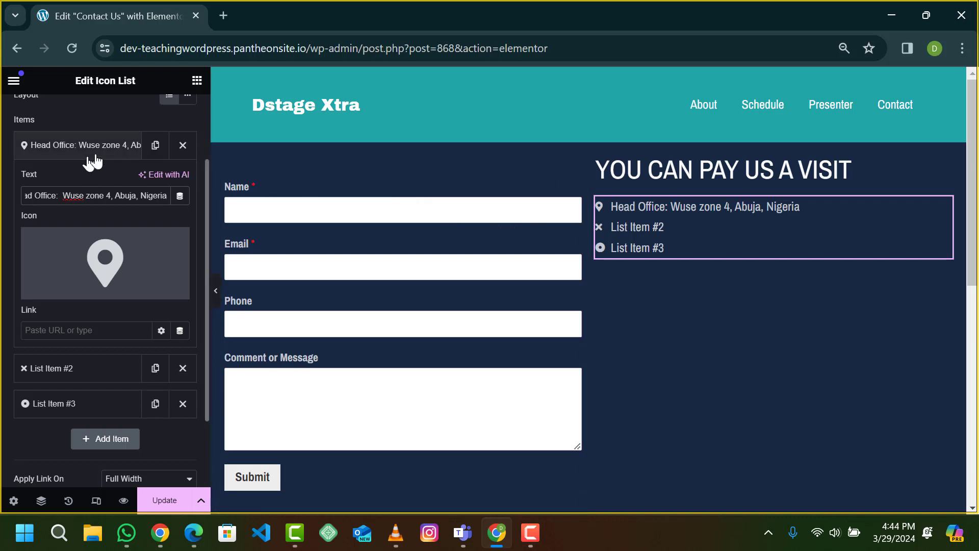
{"action": "left_click", "coordinate": [54, 147]}
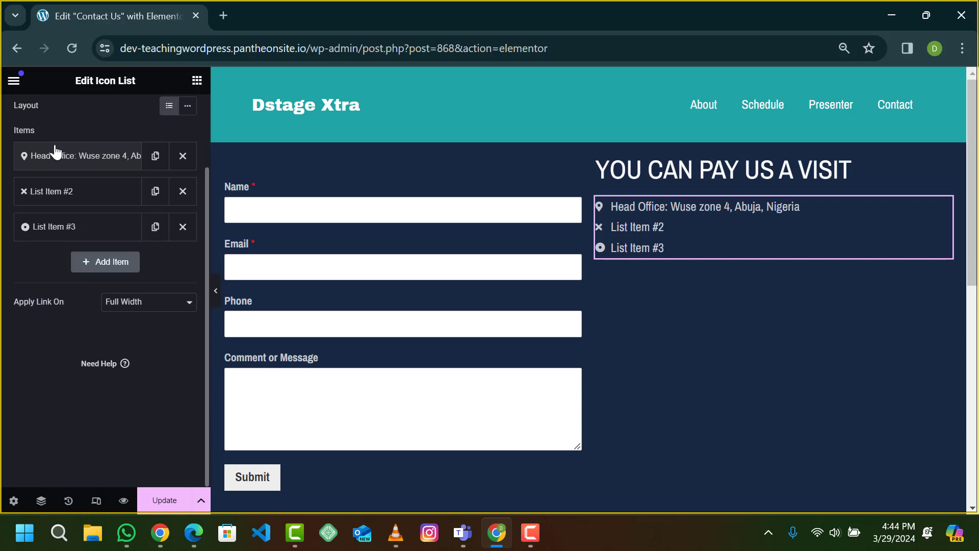
{"action": "scroll", "coordinate": [55, 156], "scroll_direction": "up", "scroll_amount": 2}
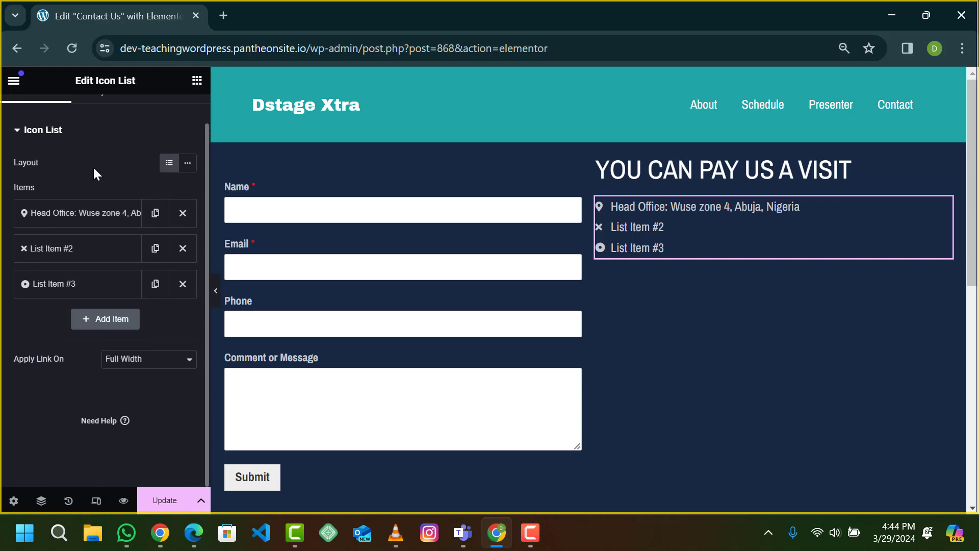
{"action": "scroll", "coordinate": [93, 172], "scroll_direction": "up", "scroll_amount": 1}
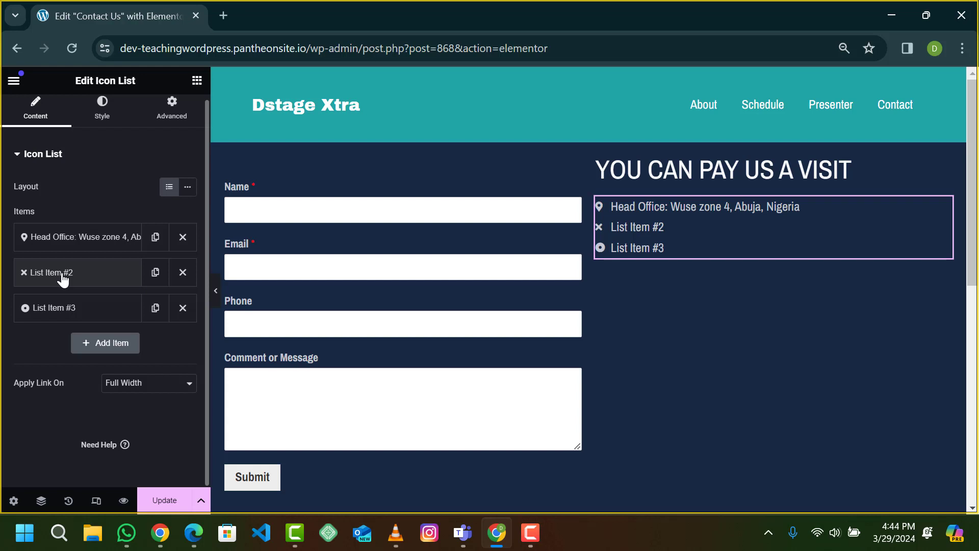
{"action": "left_click", "coordinate": [70, 246]}
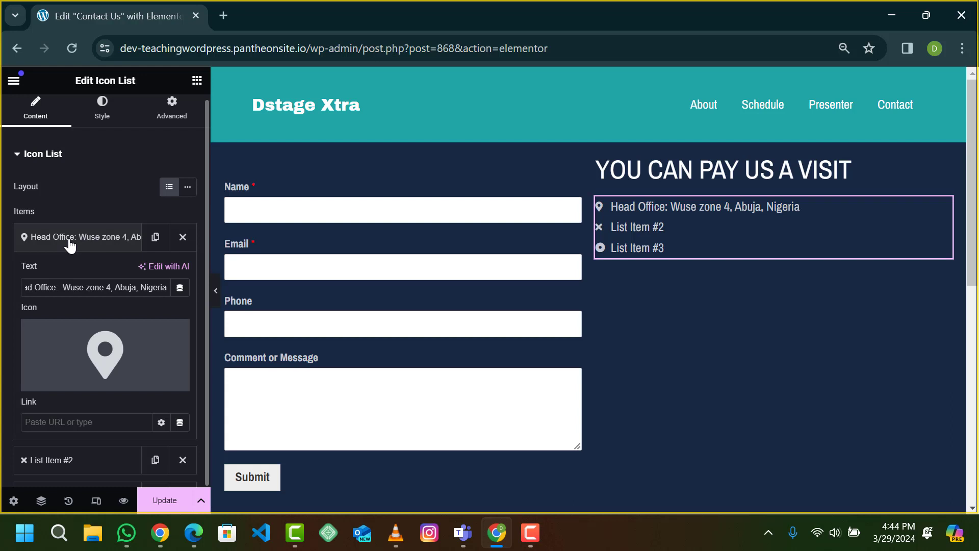
{"action": "left_click", "coordinate": [70, 246]}
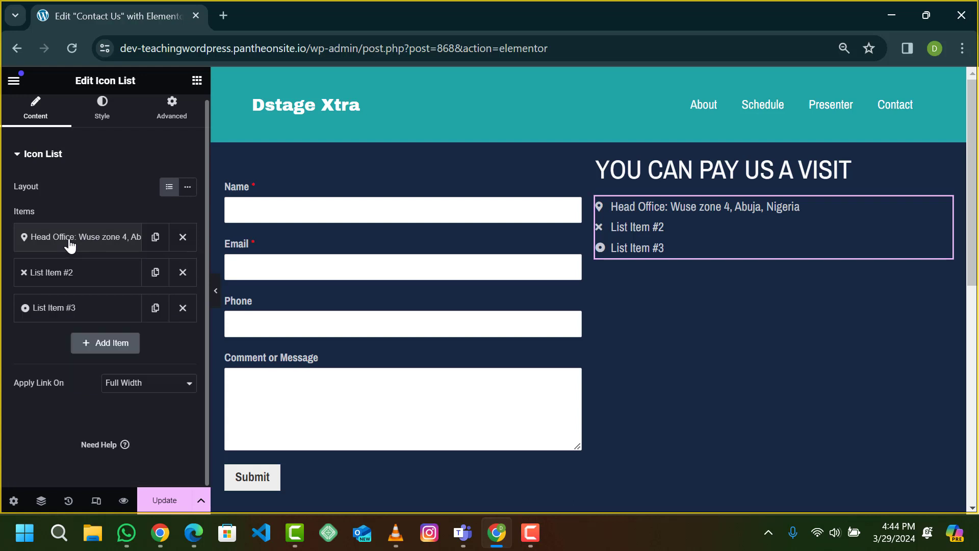
{"action": "left_click", "coordinate": [70, 246]}
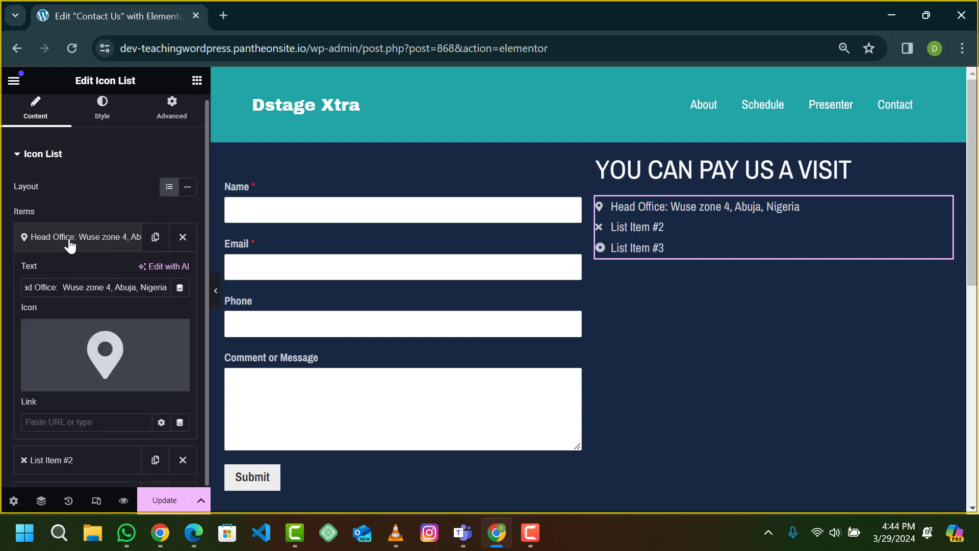
{"action": "left_click", "coordinate": [70, 246]}
{"action": "left_click", "coordinate": [71, 246]}
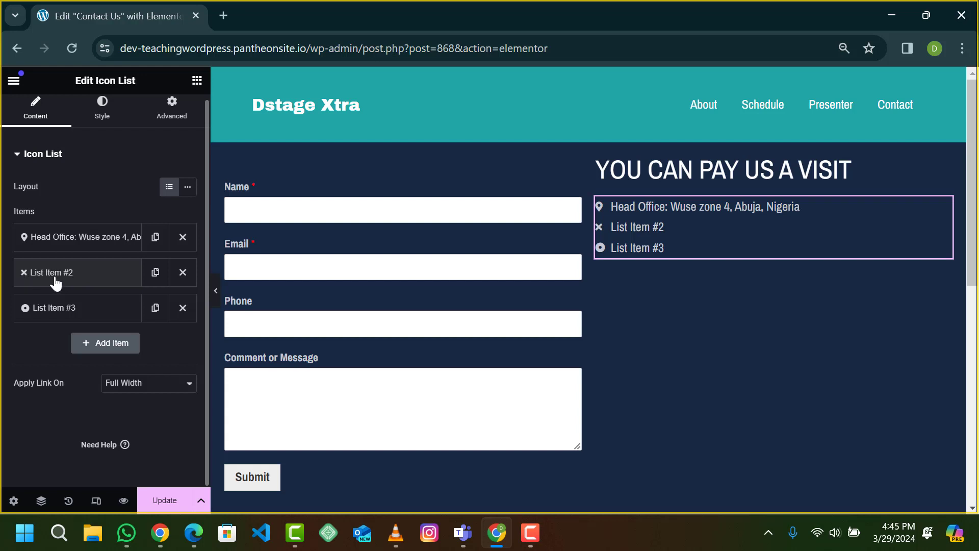
Step: Change List Item #2's text to 'Phone Number;' followed by the contact phone number
{"action": "left_click", "coordinate": [68, 278]}
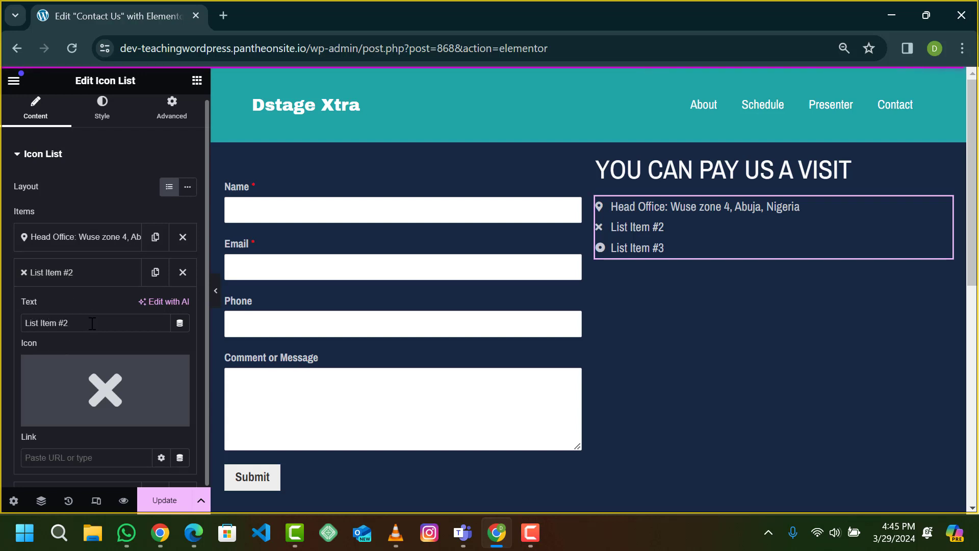
{"action": "mouse_move", "coordinate": [91, 323]}
{"action": "left_mouse_down"}
{"action": "mouse_move", "coordinate": [31, 324]}
{"action": "mouse_move", "coordinate": [75, 326]}
{"action": "left_mouse_up"}
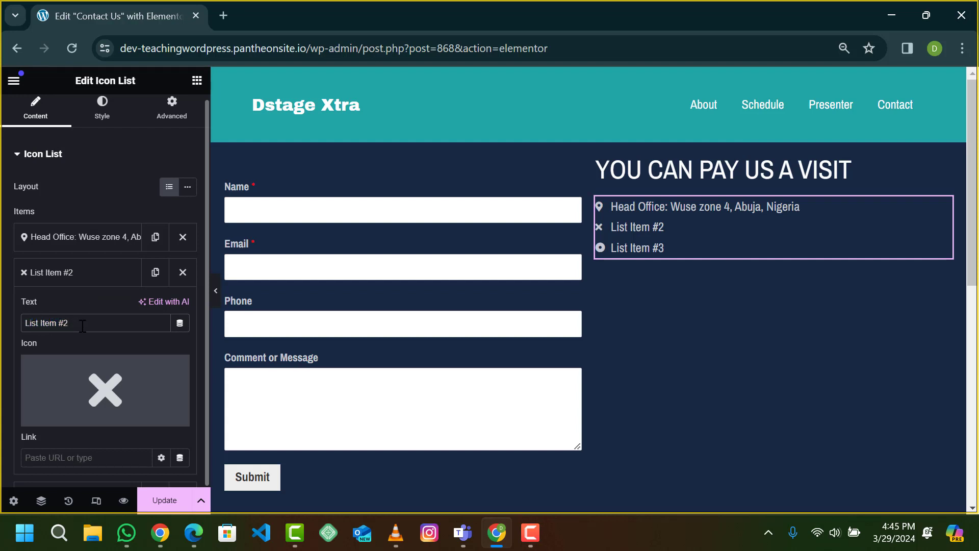
{"action": "key", "text": "BackSpace"}
{"action": "key", "text": "BackSpace"}
{"action": "key", "text": "BackSpace"}
{"action": "key", "text": "BackSpace"}
{"action": "key", "text": "BackSpace"}
{"action": "key", "text": "BackSpace"}
{"action": "key", "text": "BackSpace"}
{"action": "key", "text": "BackSpace"}
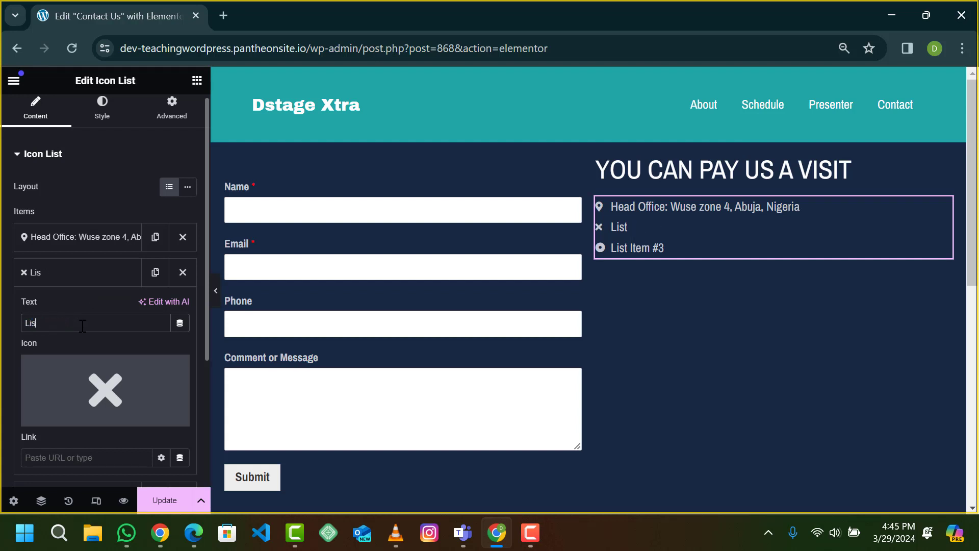
{"action": "key", "text": "BackSpace"}
{"action": "key", "text": "BackSpace"}
{"action": "key", "text": "BackSpace"}
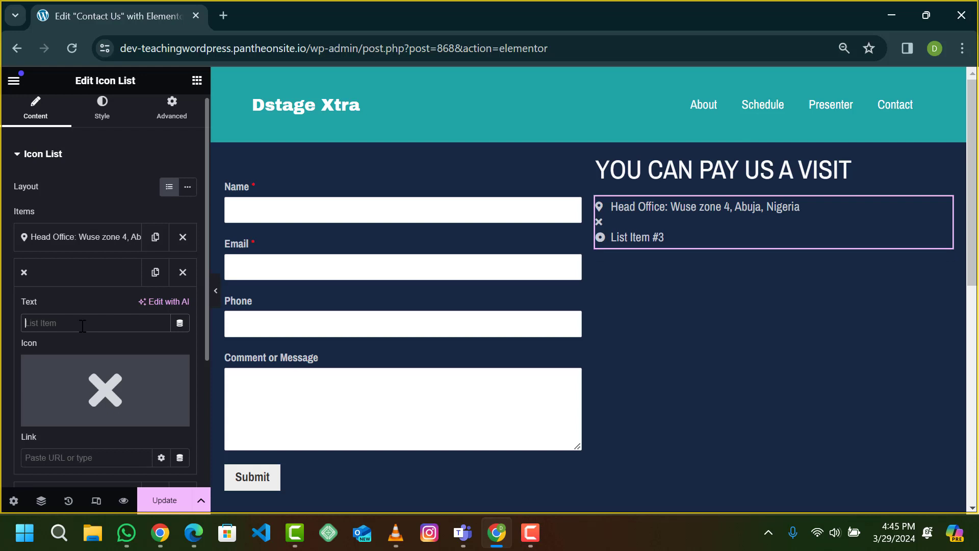
{"action": "type", "text": "Pj"}
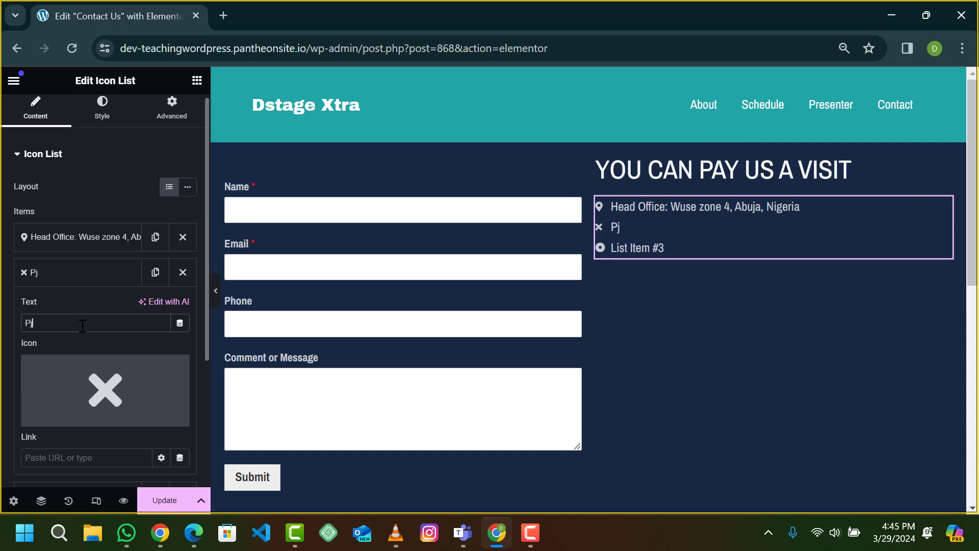
{"action": "key", "text": "BackSpace"}
{"action": "type", "text": "hone Number"}
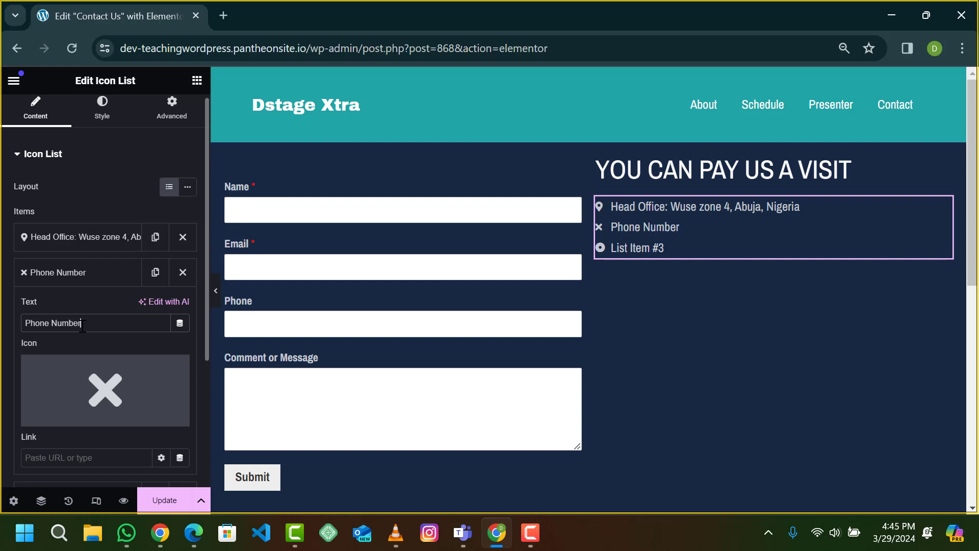
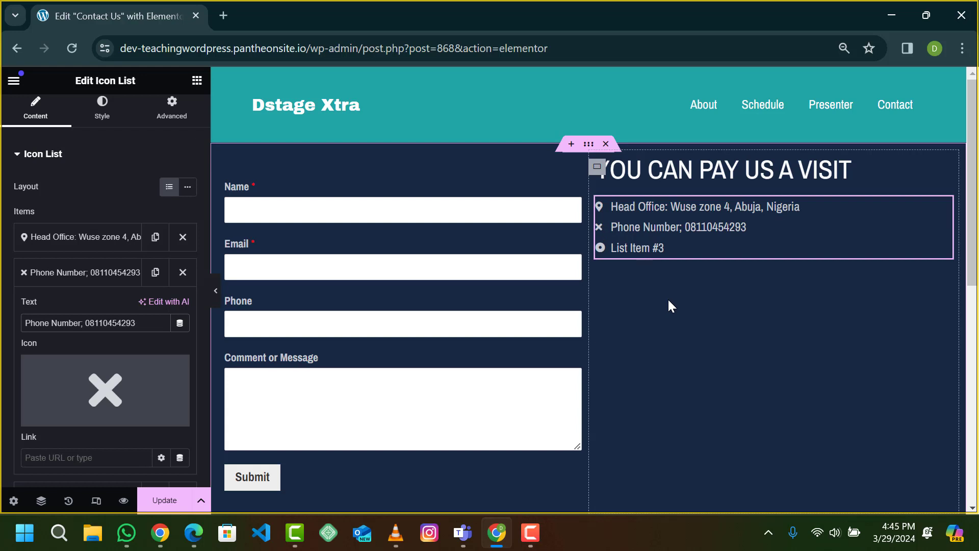
{"action": "mouse_move", "coordinate": [186, 398]}
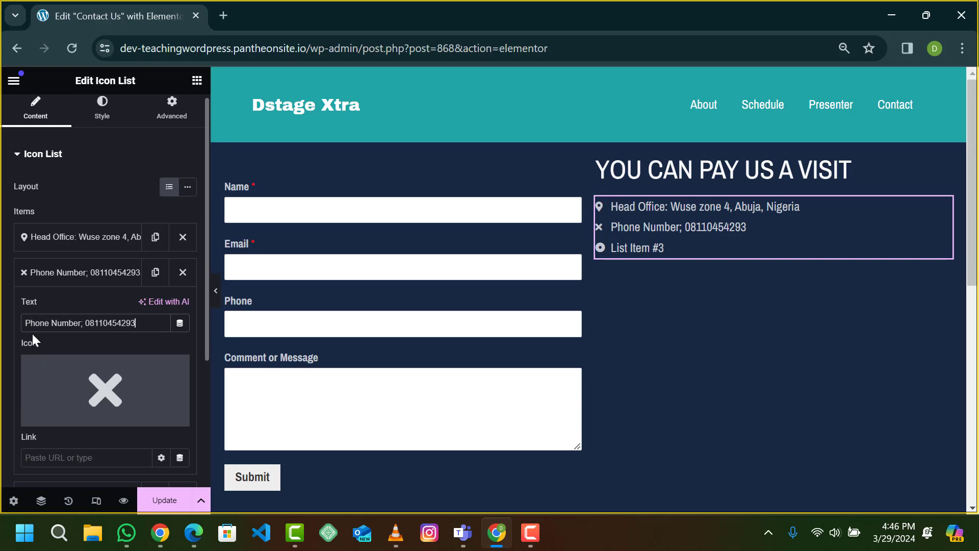
Step: Insert the Phone icon, found by searching 'phone', for the Phone Number item
{"action": "left_click", "coordinate": [64, 397]}
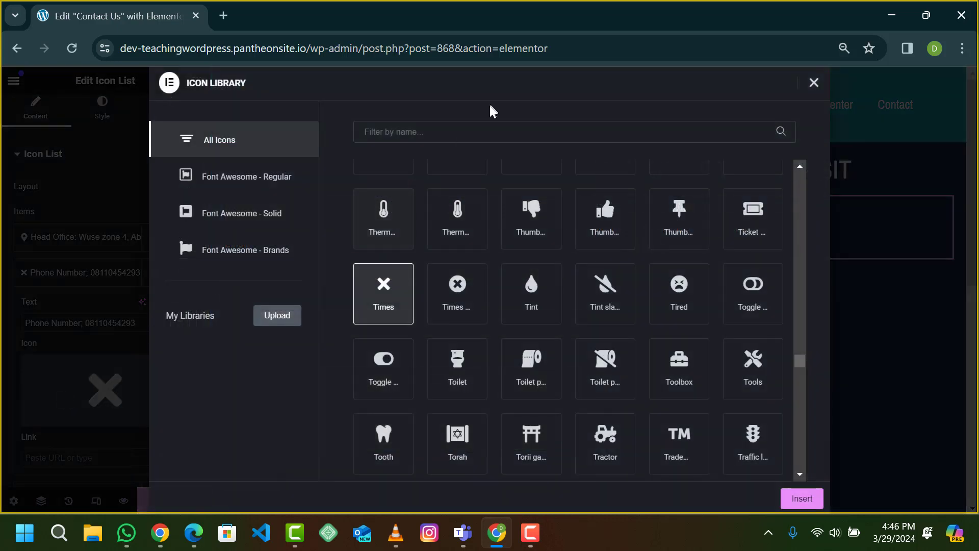
{"action": "type", "text": "phone"}
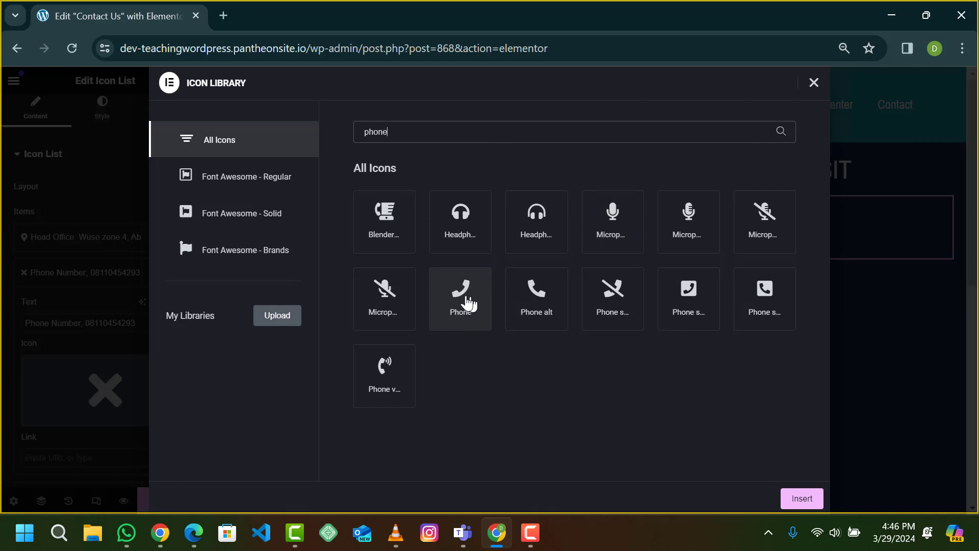
{"action": "left_click", "coordinate": [463, 303]}
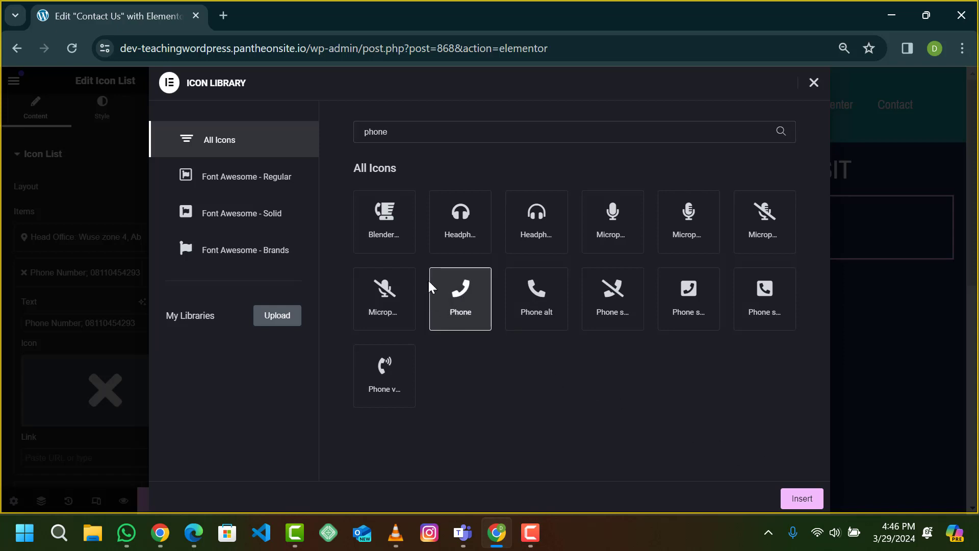
{"action": "left_click", "coordinate": [800, 498]}
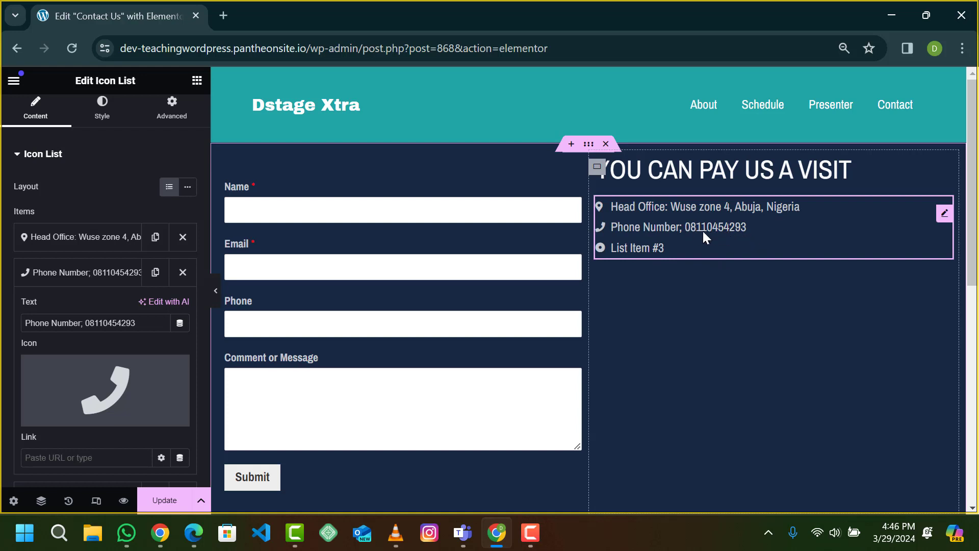
Step: Collapse the Phone Number item's settings
{"action": "left_click", "coordinate": [59, 277]}
{"action": "left_click", "coordinate": [59, 277]}
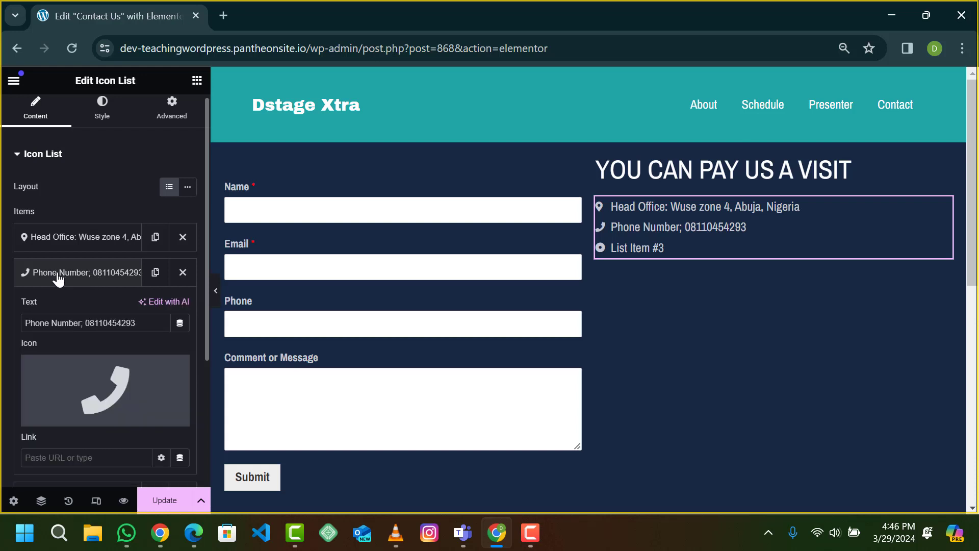
{"action": "left_click", "coordinate": [58, 277]}
{"action": "left_click", "coordinate": [58, 277]}
{"action": "left_click", "coordinate": [59, 277]}
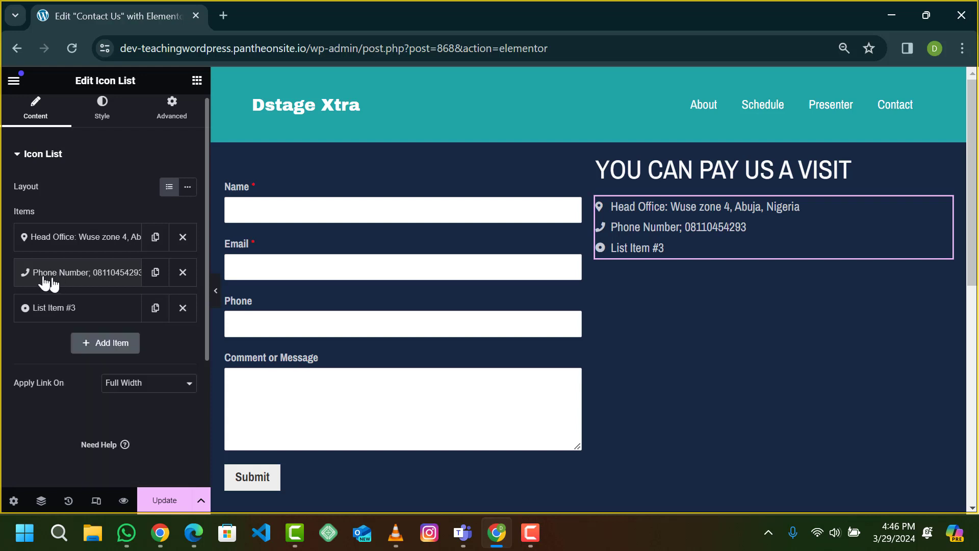
Step: Replace List Item #3's text with 'Email:' followed by the contact e-mail address
{"action": "left_click", "coordinate": [49, 310]}
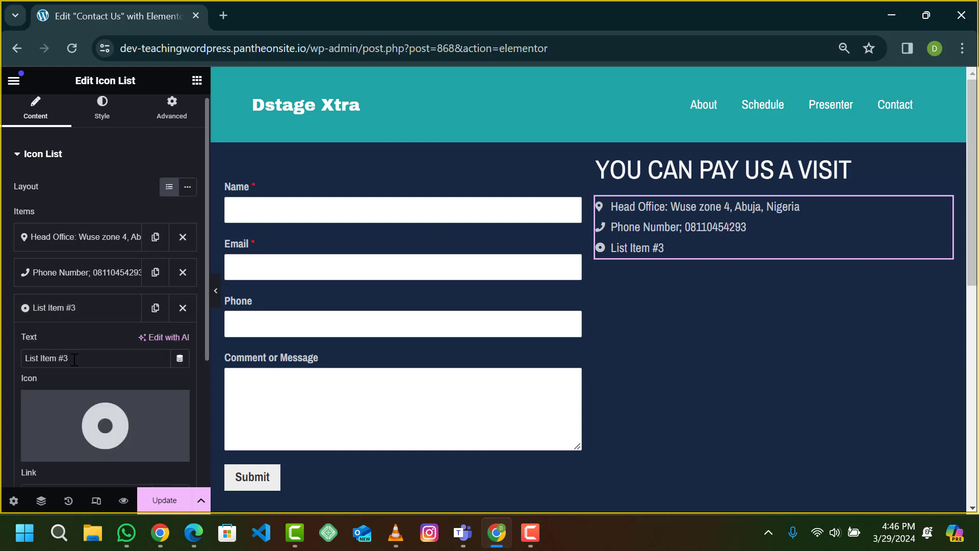
{"action": "left_click_drag", "start_coordinate": [75, 359], "coordinate": [21, 361]}
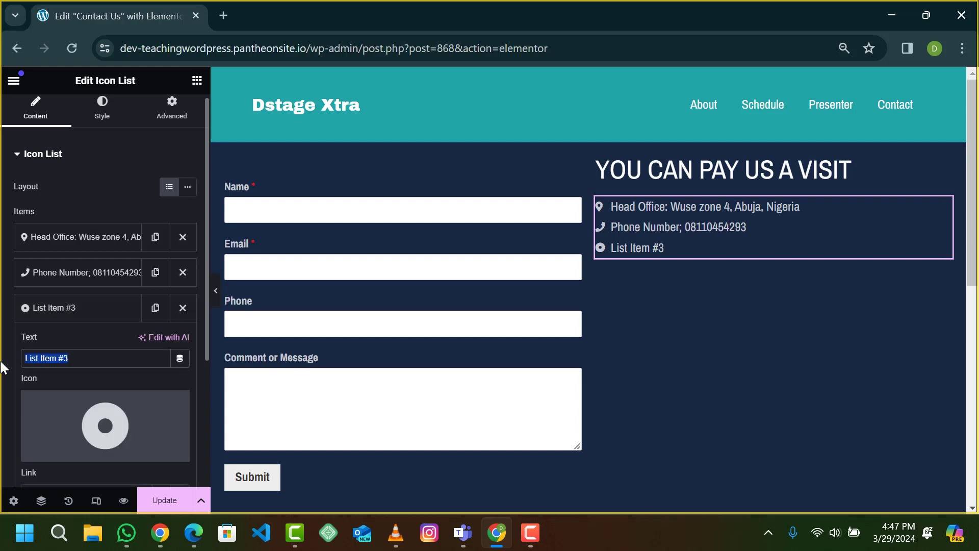
{"action": "type", "text": "Emai"}
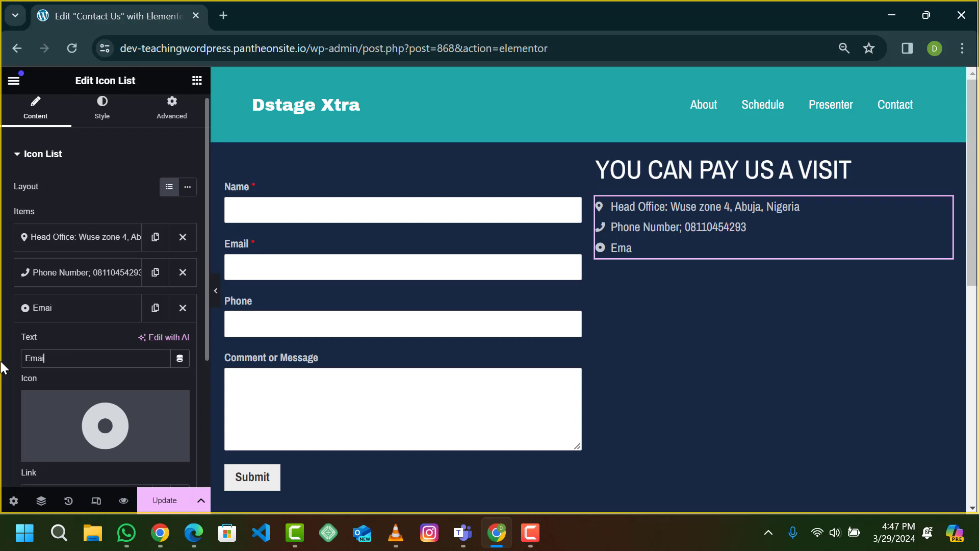
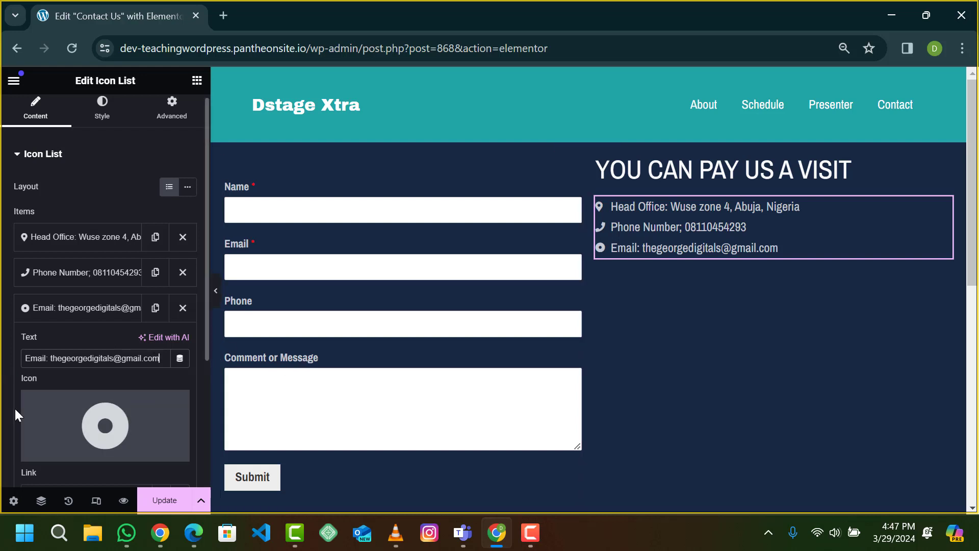
{"action": "mouse_move", "coordinate": [94, 420]}
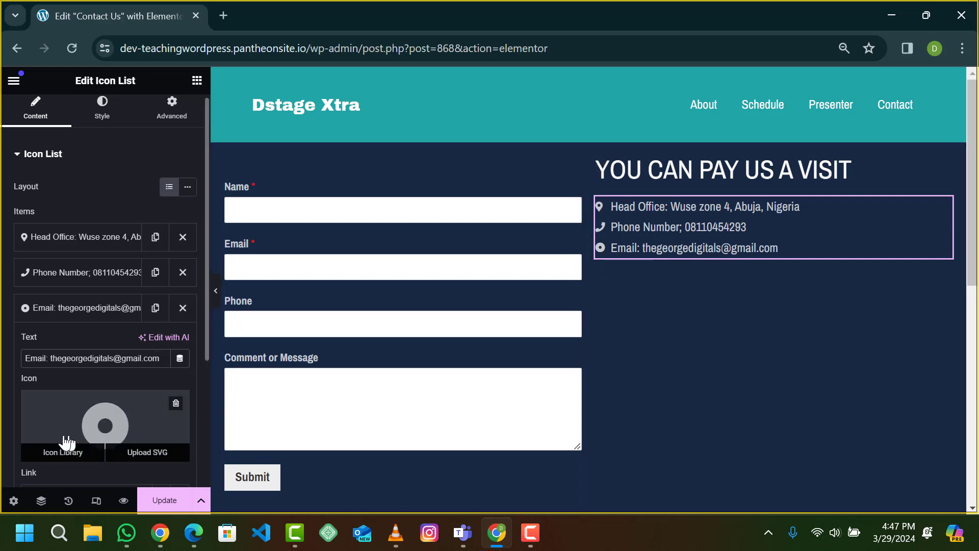
Step: Search the Icon Library for the Email item, trying 'email', 'mail', 'mess', 'mai' and 'add'
{"action": "left_click", "coordinate": [87, 439]}
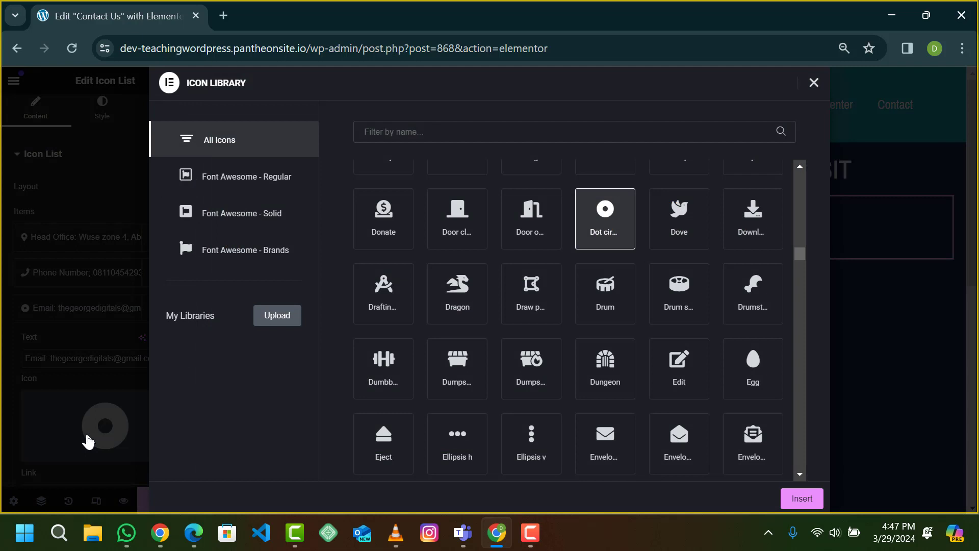
{"action": "left_click", "coordinate": [431, 134]}
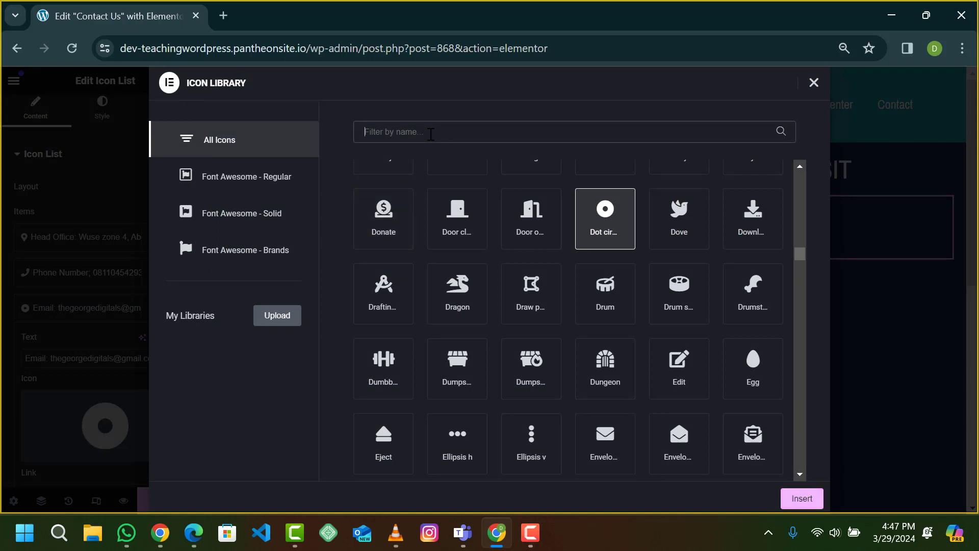
{"action": "type", "text": "email"}
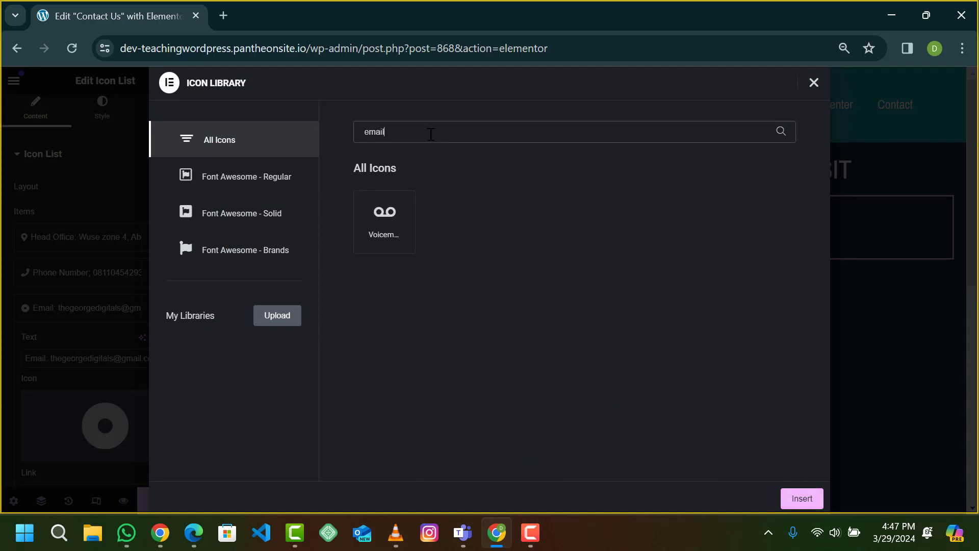
{"action": "key", "text": "BackSpace"}
{"action": "key", "text": "BackSpace"}
{"action": "key", "text": "BackSpace"}
{"action": "key", "text": "BackSpace"}
{"action": "key", "text": "BackSpace"}
{"action": "type", "text": "mail"}
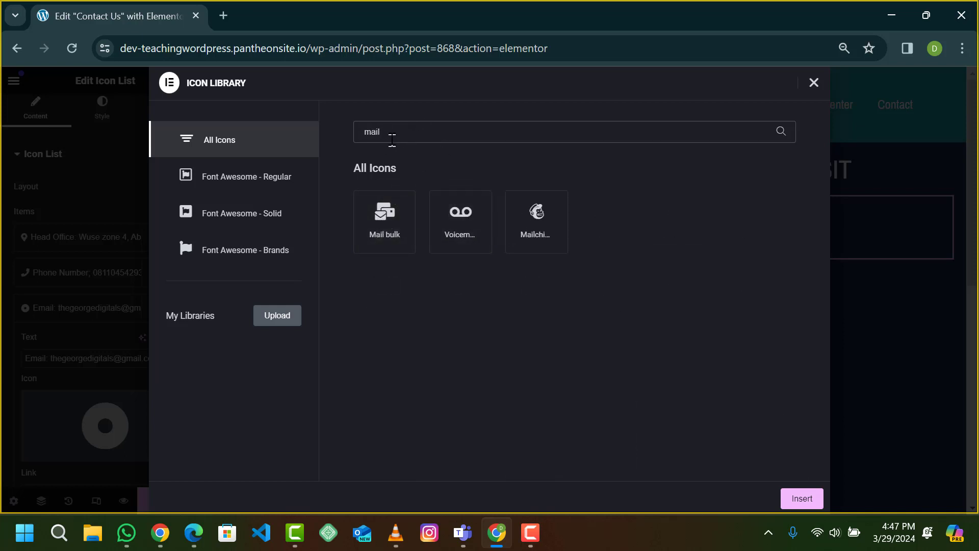
{"action": "key", "text": "BackSpace"}
{"action": "key", "text": "BackSpace"}
{"action": "key", "text": "BackSpace"}
{"action": "key", "text": "BackSpace"}
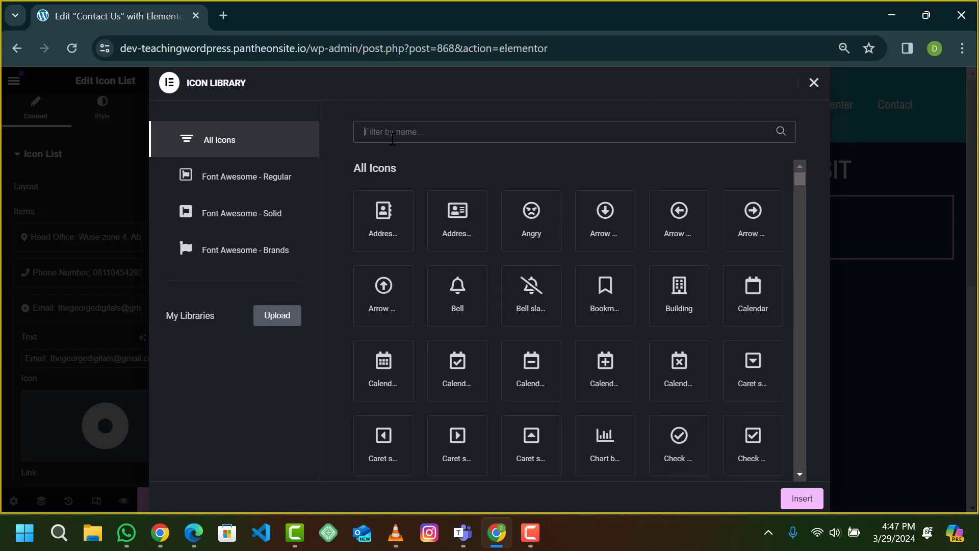
{"action": "type", "text": "mess"}
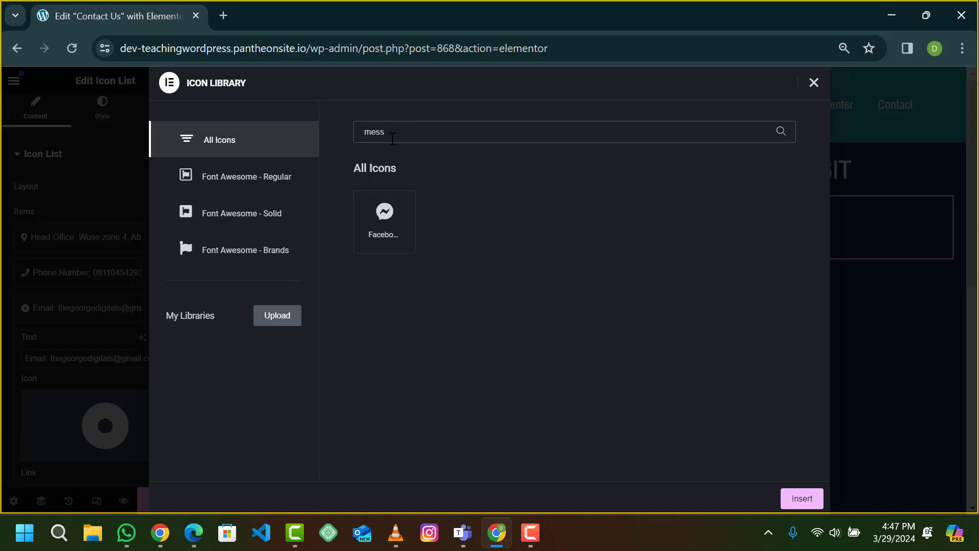
{"action": "key", "text": "BackSpace"}
{"action": "key", "text": "BackSpace"}
{"action": "key", "text": "BackSpace"}
{"action": "key", "text": "BackSpace"}
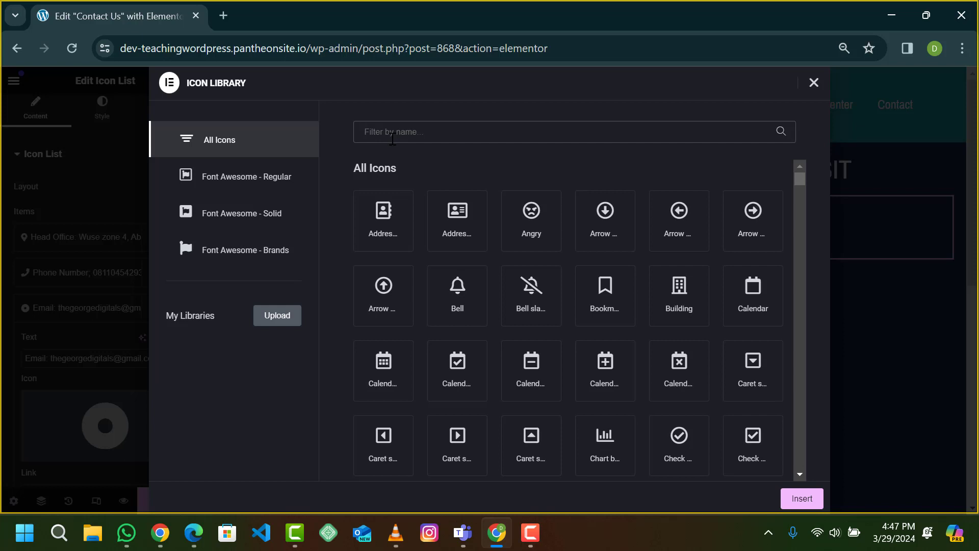
{"action": "type", "text": "mai"}
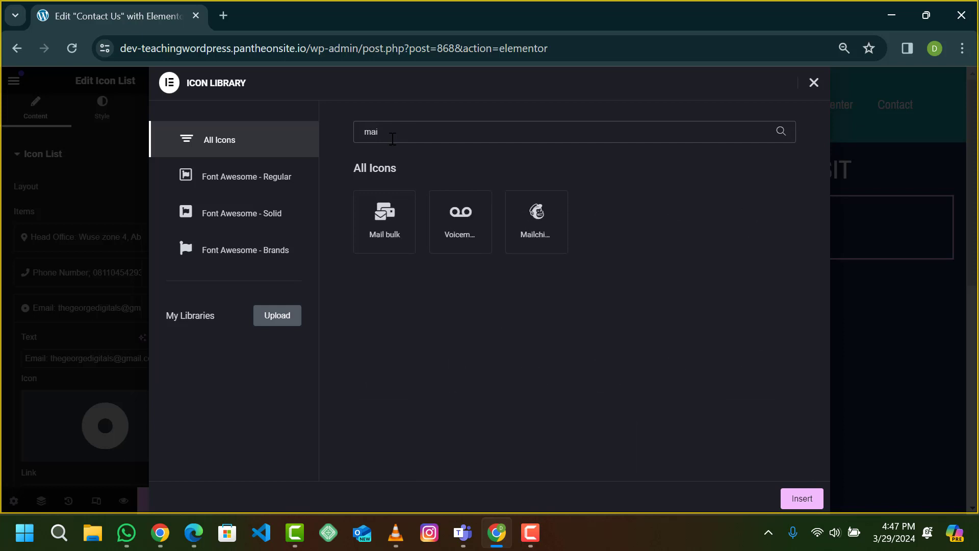
{"action": "key", "text": "BackSpace"}
{"action": "key", "text": "BackSpace"}
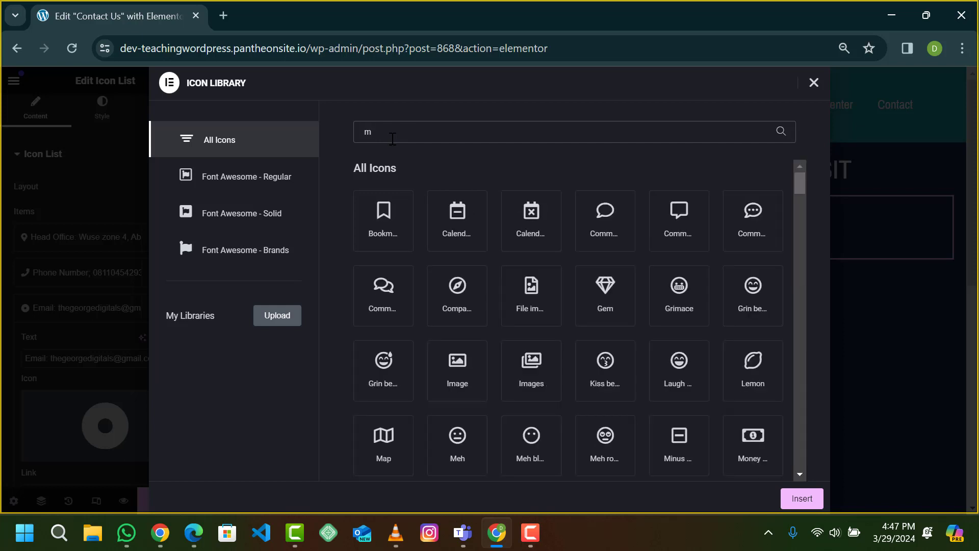
{"action": "key", "text": "BackSpace"}
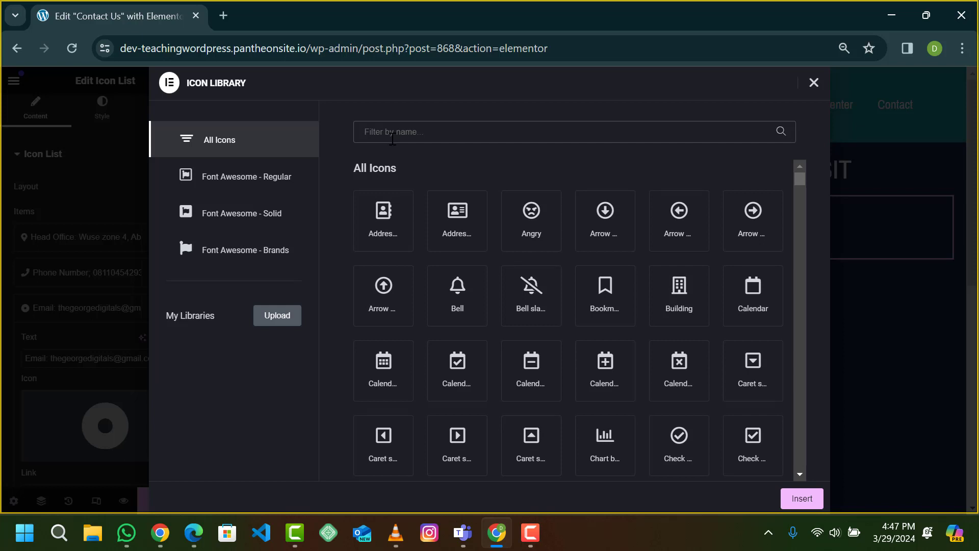
{"action": "type", "text": "add"}
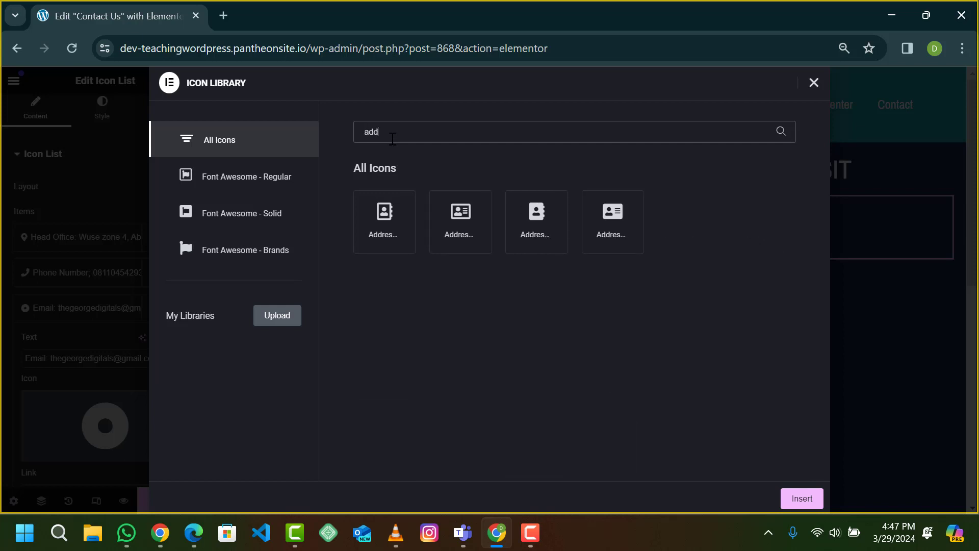
{"action": "key", "text": "BackSpace"}
{"action": "key", "text": "BackSpace"}
{"action": "key", "text": "BackSpace"}
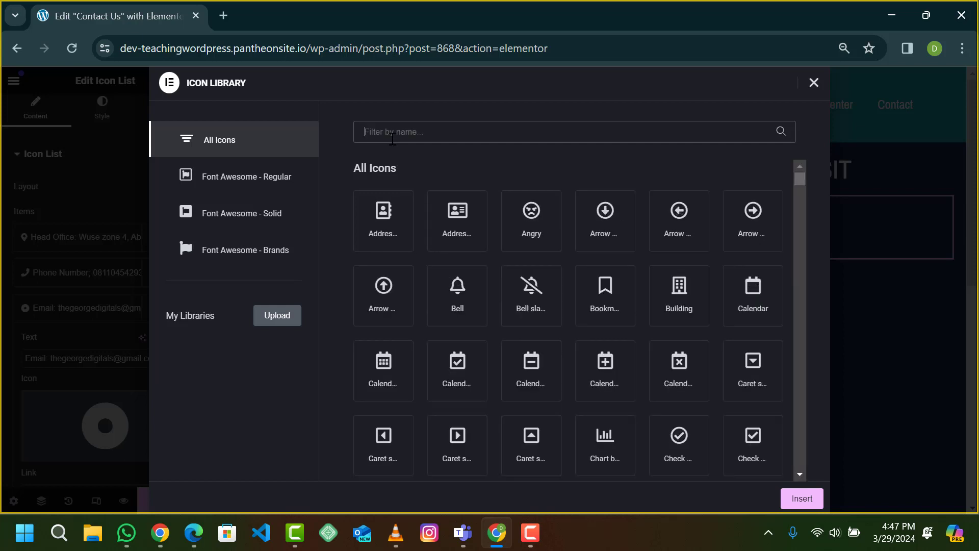
{"action": "scroll", "coordinate": [506, 328], "scroll_direction": "down", "scroll_amount": 5}
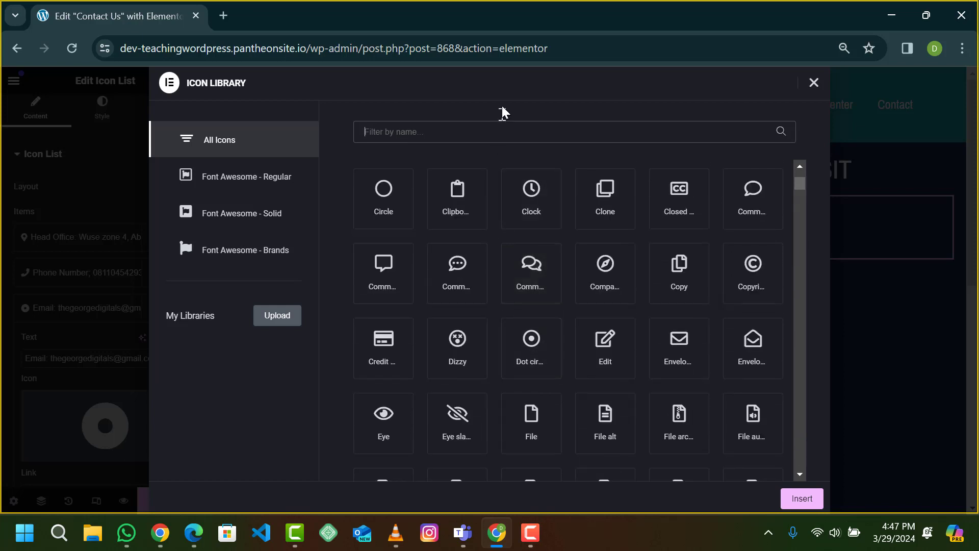
Step: Filter the icons by 'env' and insert the Envelope icon for the Email entry
{"action": "type", "text": "env"}
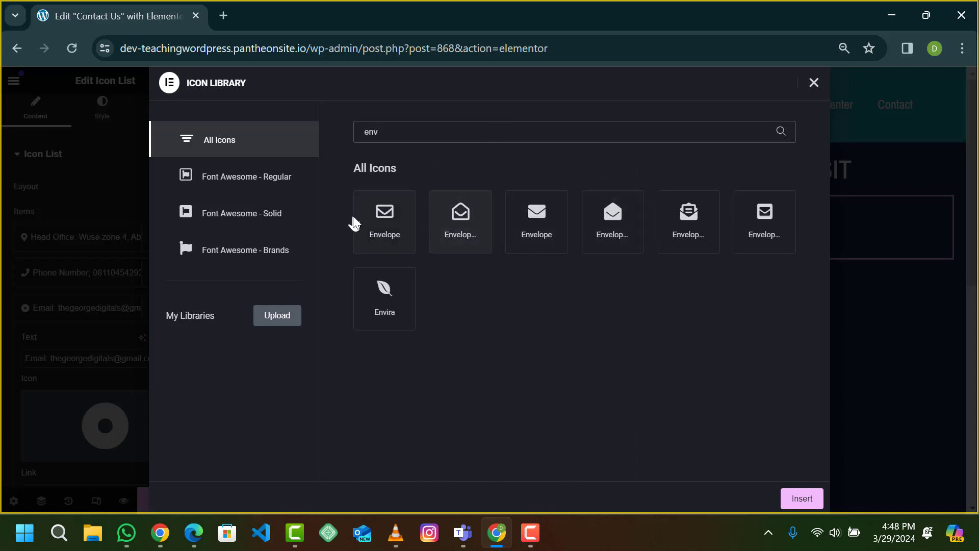
{"action": "left_click", "coordinate": [382, 230]}
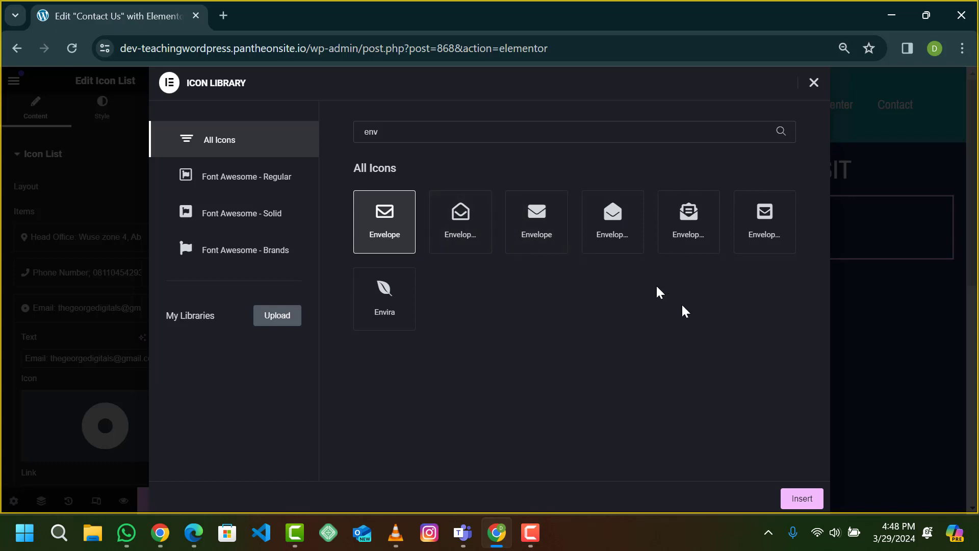
{"action": "left_click", "coordinate": [802, 498]}
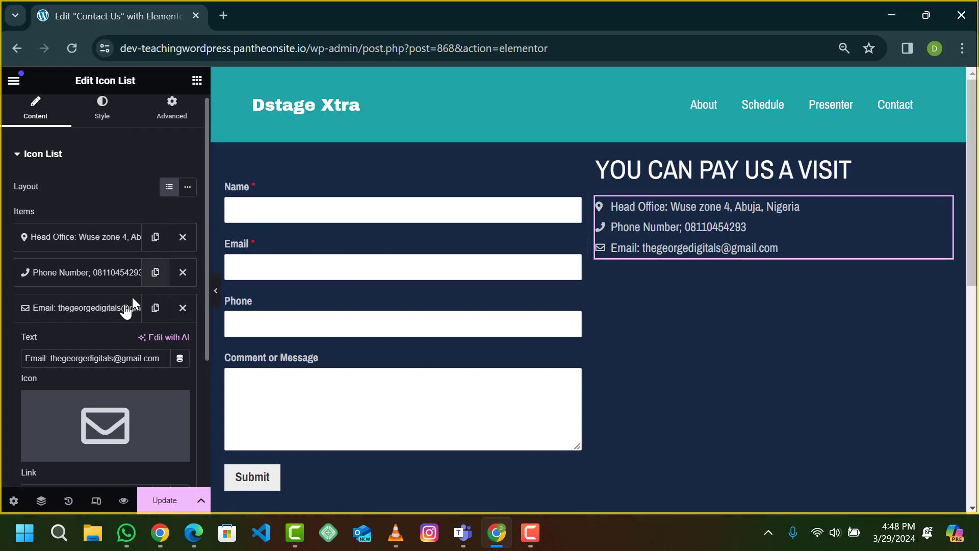
{"action": "left_click", "coordinate": [81, 318]}
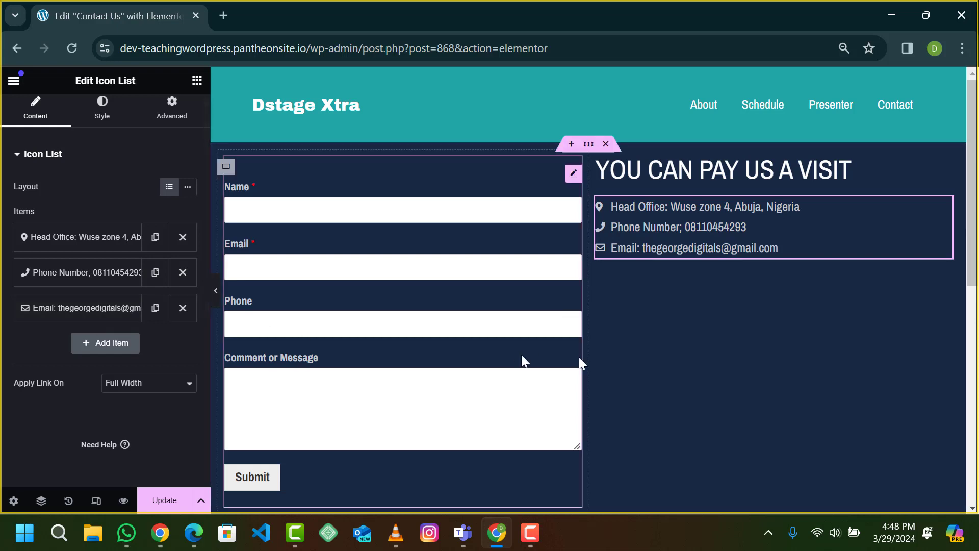
{"action": "scroll", "coordinate": [630, 315], "scroll_direction": "down", "scroll_amount": 3}
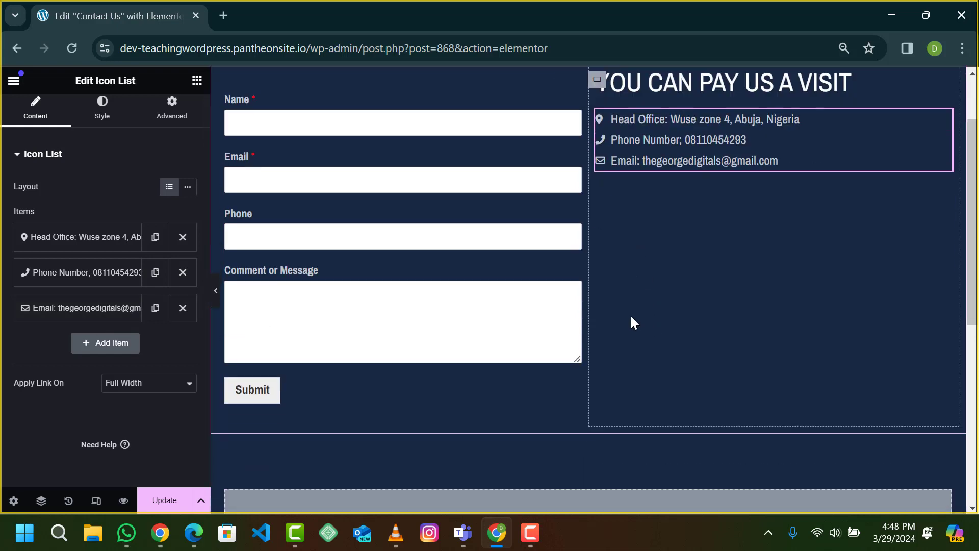
{"action": "scroll", "coordinate": [678, 234], "scroll_direction": "up", "scroll_amount": 2}
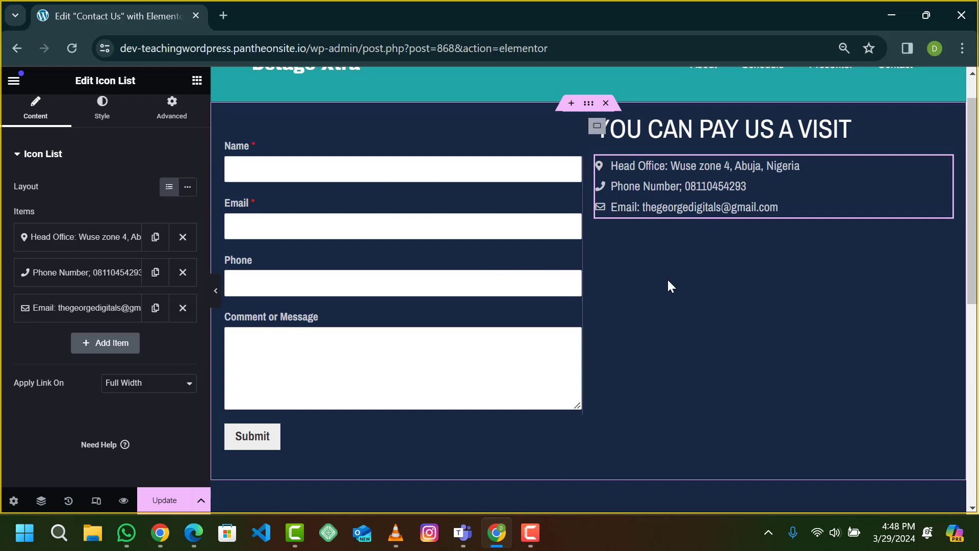
Step: Find the Google Maps widget by searching 'map' and add it below the contact icon list
{"action": "left_click", "coordinate": [198, 84]}
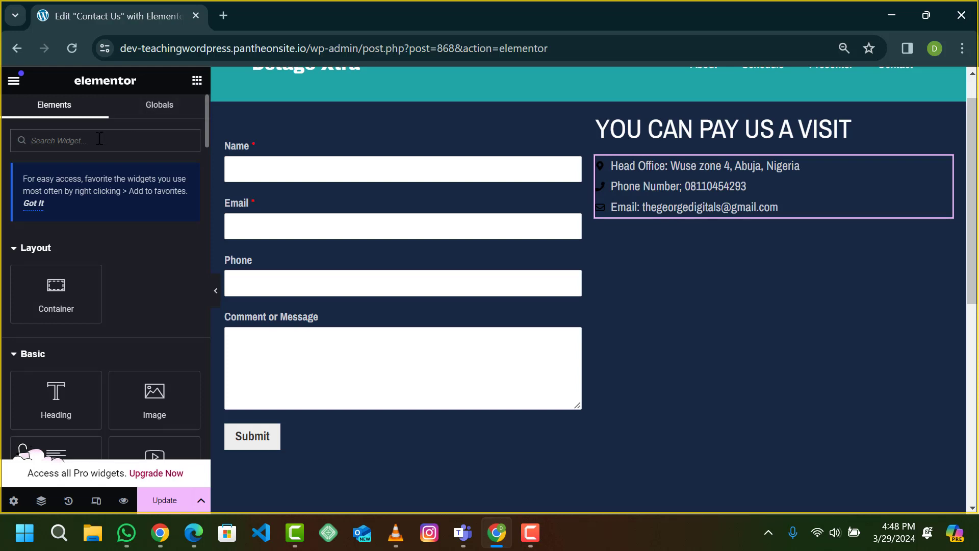
{"action": "type", "text": "m"}
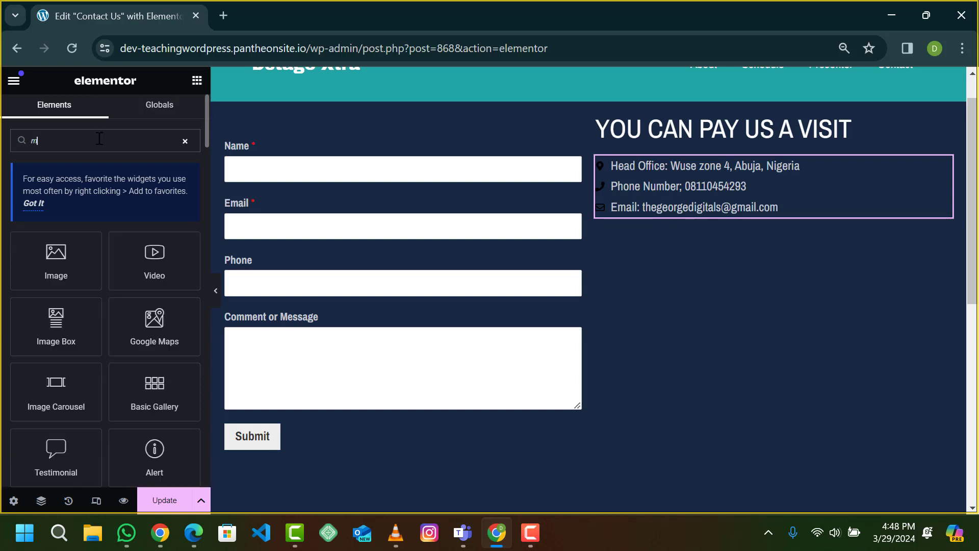
{"action": "type", "text": "ap"}
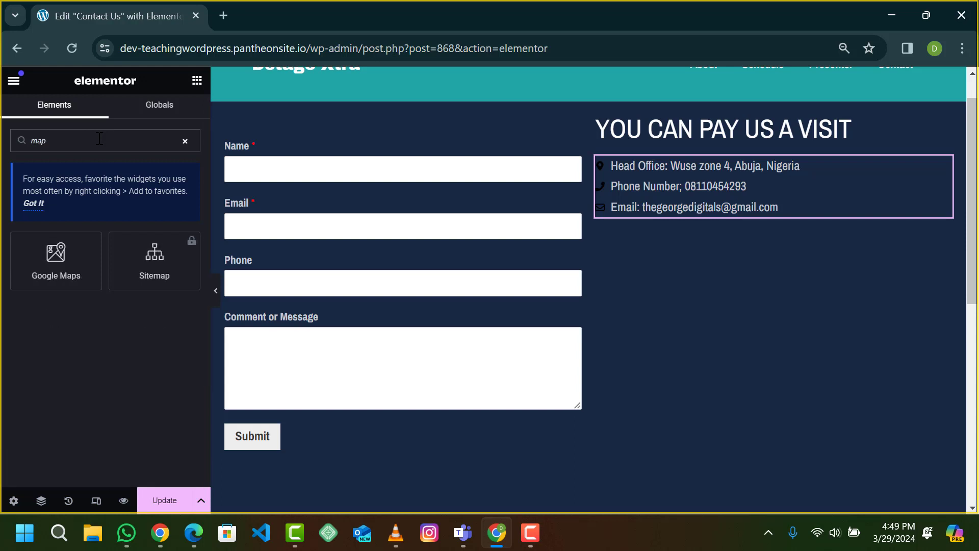
{"action": "left_click", "coordinate": [65, 273]}
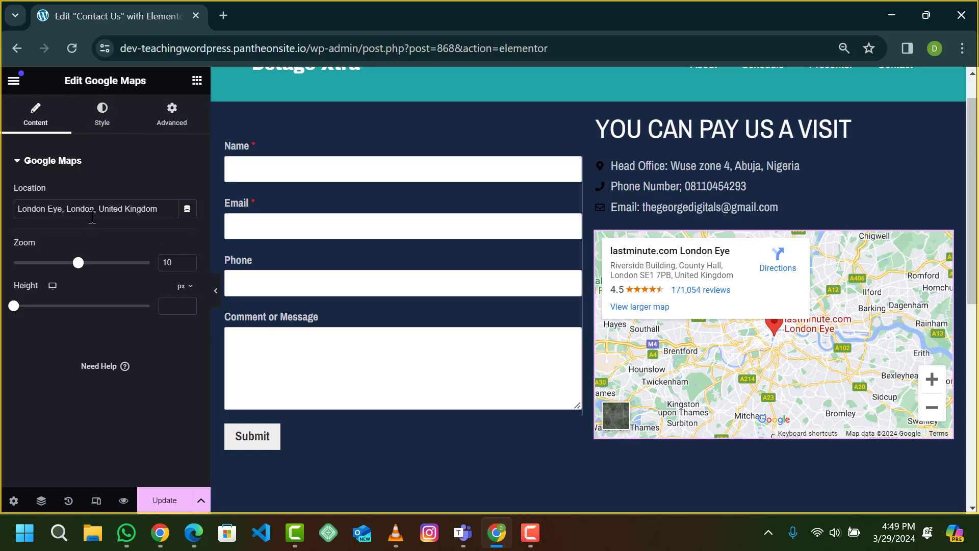
Step: Replace the map's London Eye location with Wuse Zone 4
{"action": "triple_click", "coordinate": [92, 213]}
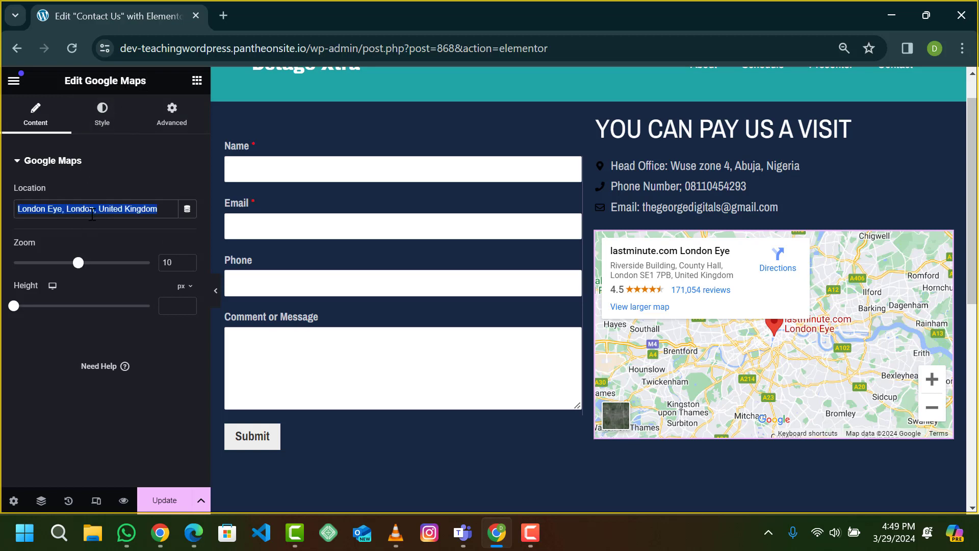
{"action": "type", "text": "Zone"}
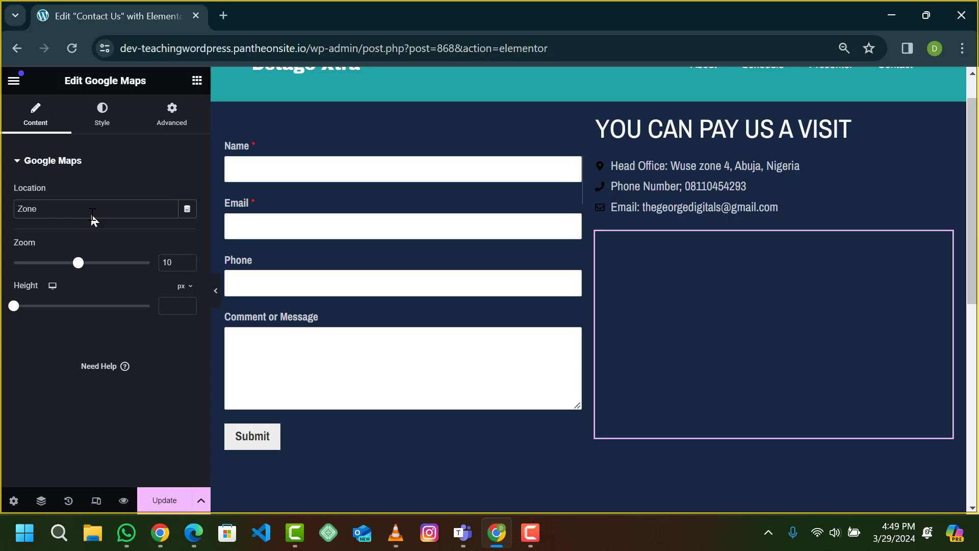
{"action": "type", "text": " 4,"}
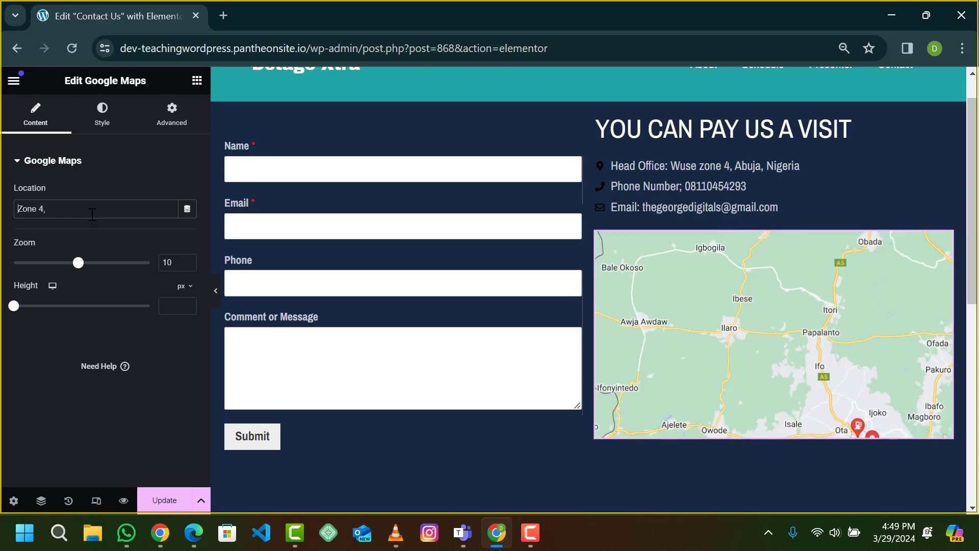
{"action": "type", "text": "Wuse"}
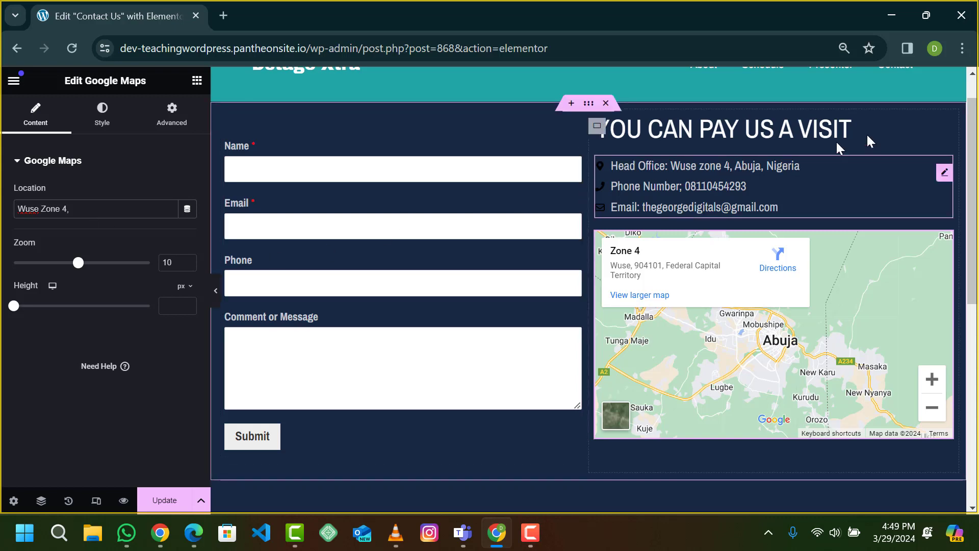
Step: Raise Chrome's page zoom from 90% to 100% from the browser menu
{"action": "left_click", "coordinate": [965, 57]}
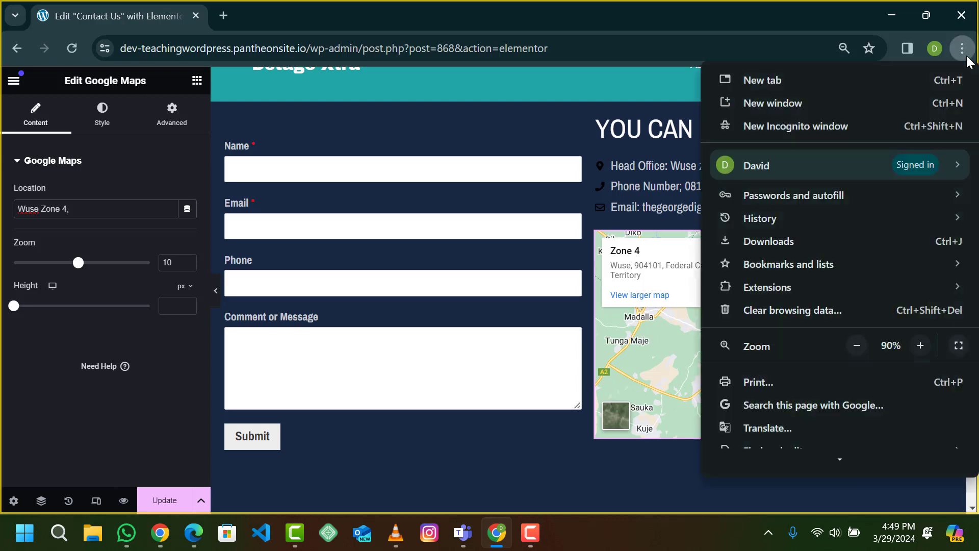
{"action": "left_click", "coordinate": [908, 345]}
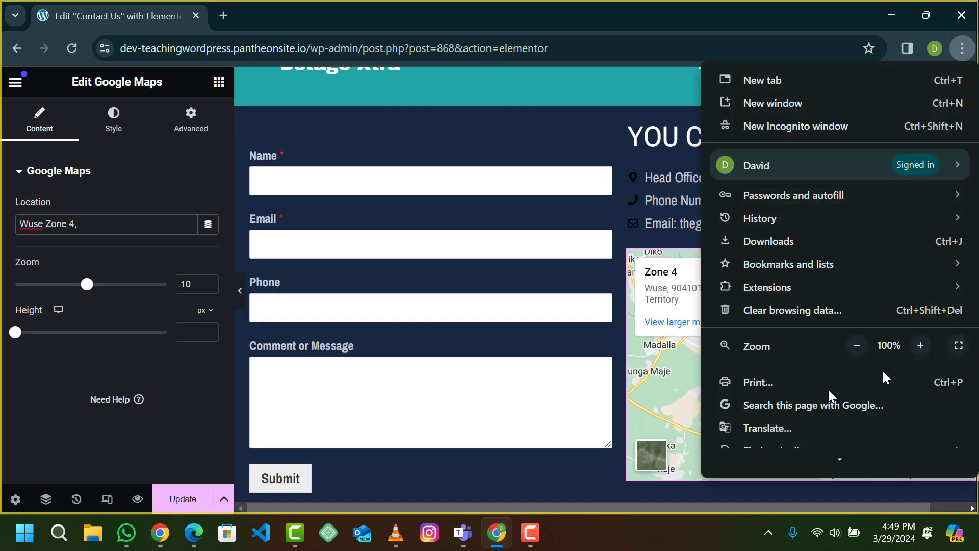
{"action": "left_click", "coordinate": [550, 462]}
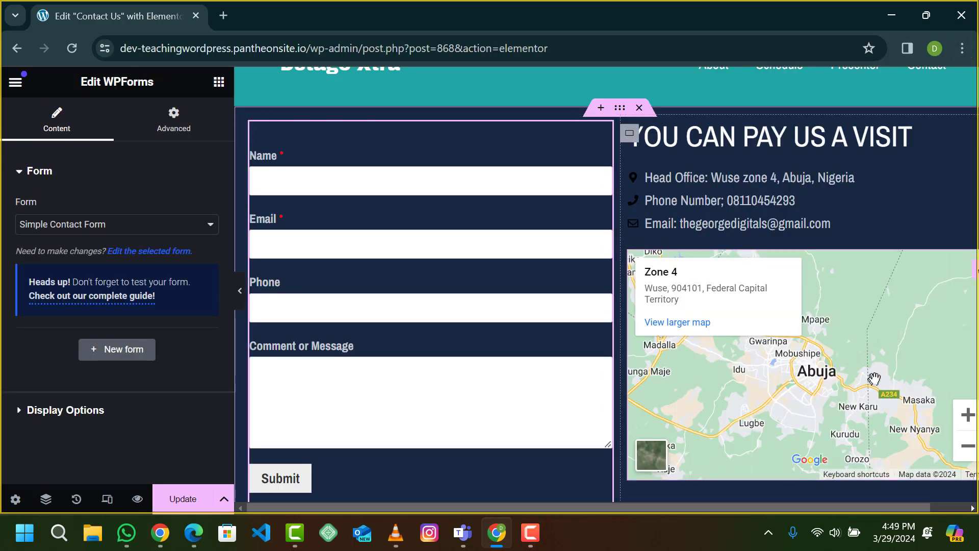
Step: Select the Google Maps widget and set its zoom to 11 and height to 259 px
{"action": "scroll", "coordinate": [873, 380], "scroll_direction": "right", "scroll_amount": 1}
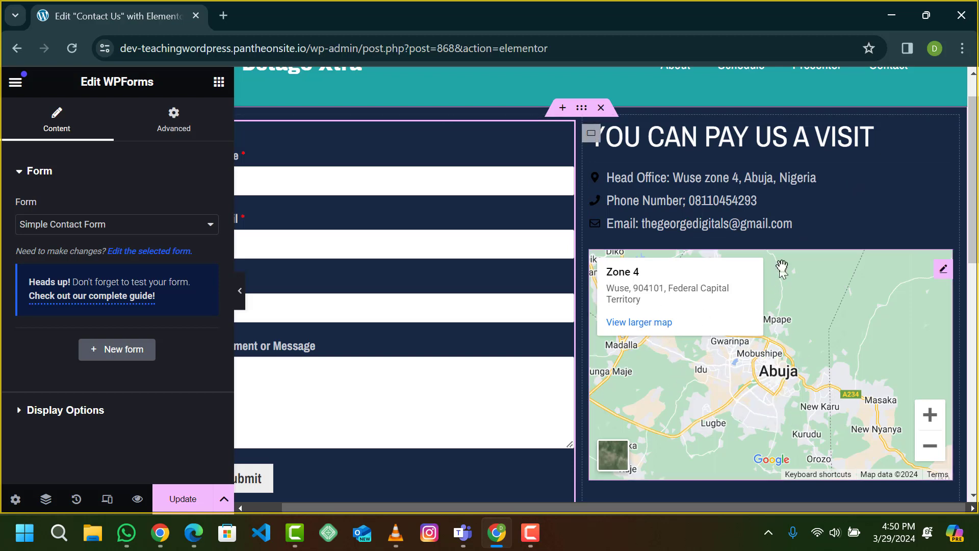
{"action": "left_click", "coordinate": [847, 270]}
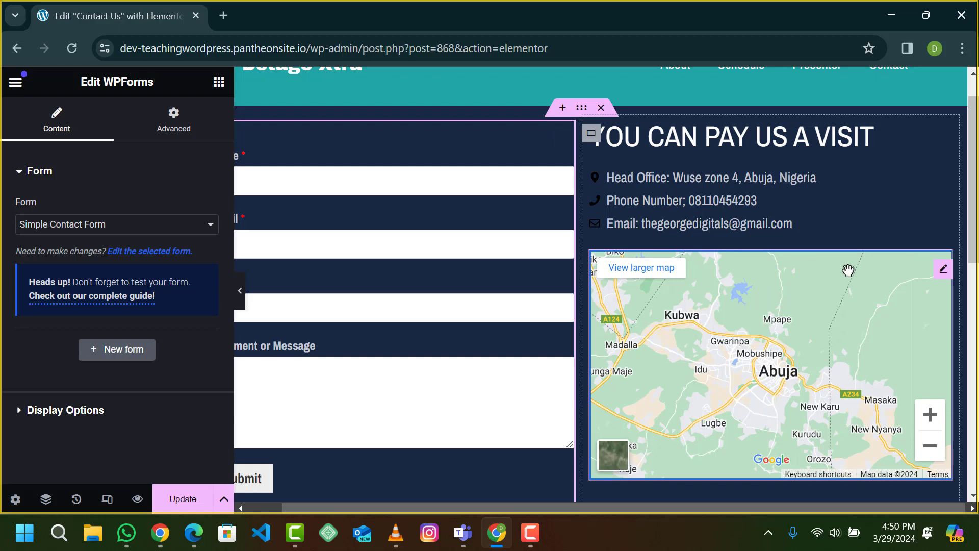
{"action": "left_click", "coordinate": [943, 269]}
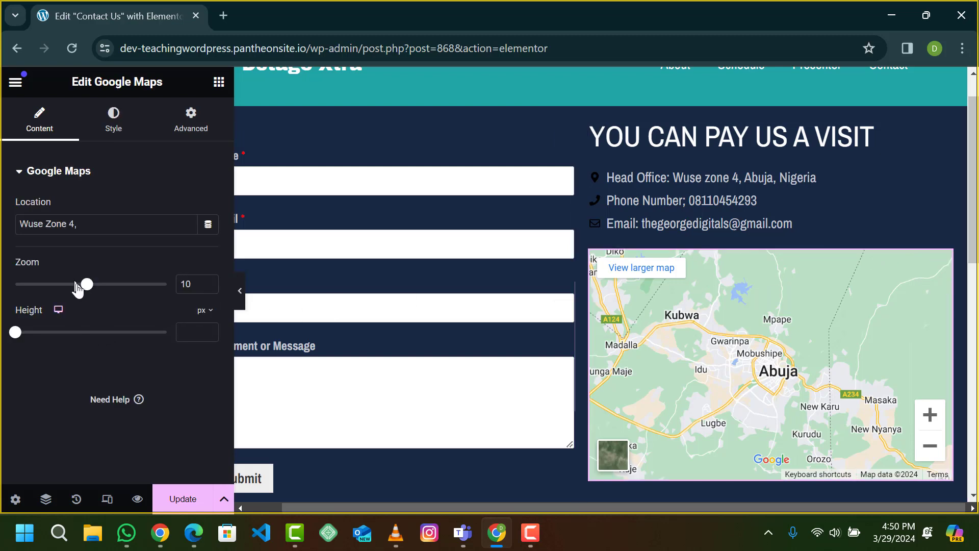
{"action": "mouse_move", "coordinate": [84, 290]}
{"action": "left_mouse_down"}
{"action": "mouse_move", "coordinate": [63, 289]}
{"action": "mouse_move", "coordinate": [93, 285]}
{"action": "left_mouse_up"}
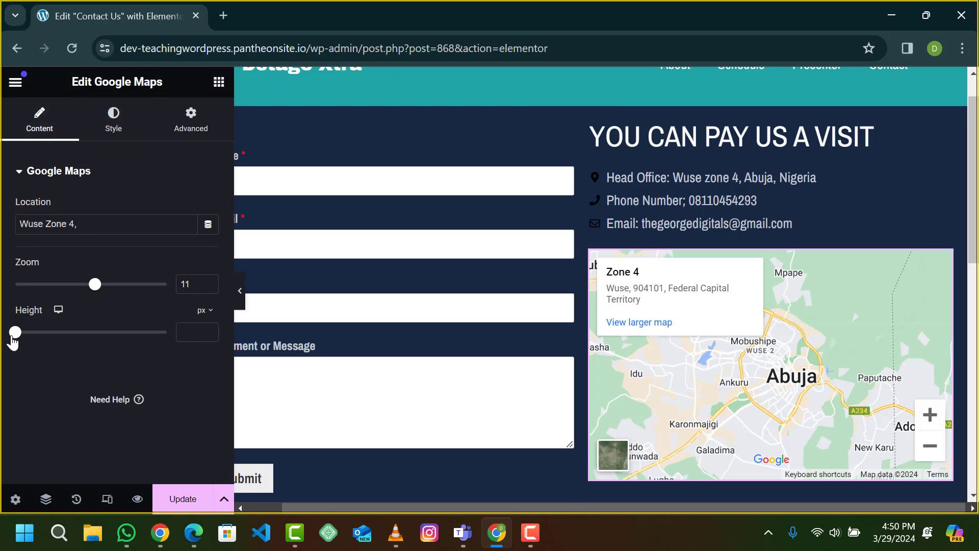
{"action": "left_click_drag", "start_coordinate": [16, 333], "coordinate": [37, 311]}
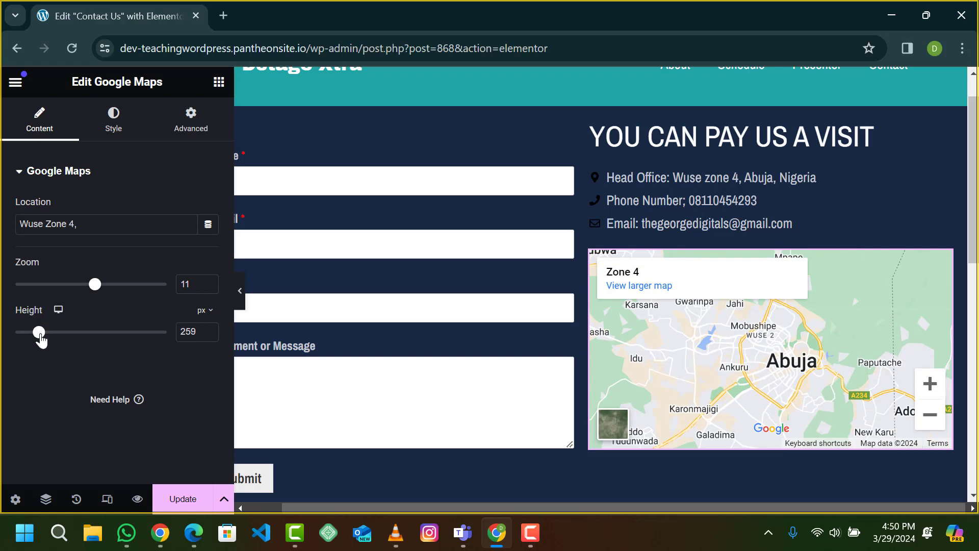
{"action": "left_click", "coordinate": [239, 291]}
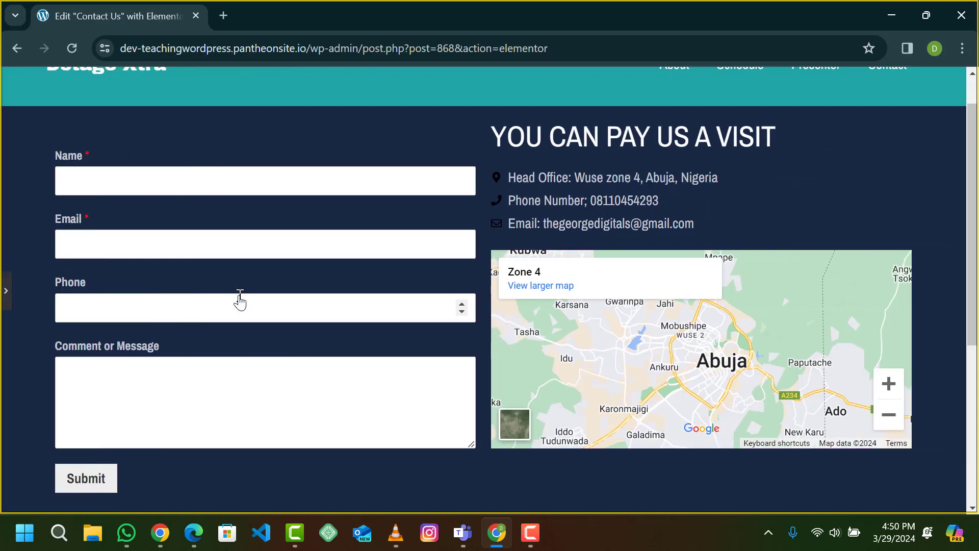
{"action": "scroll", "coordinate": [497, 235], "scroll_direction": "up", "scroll_amount": 1}
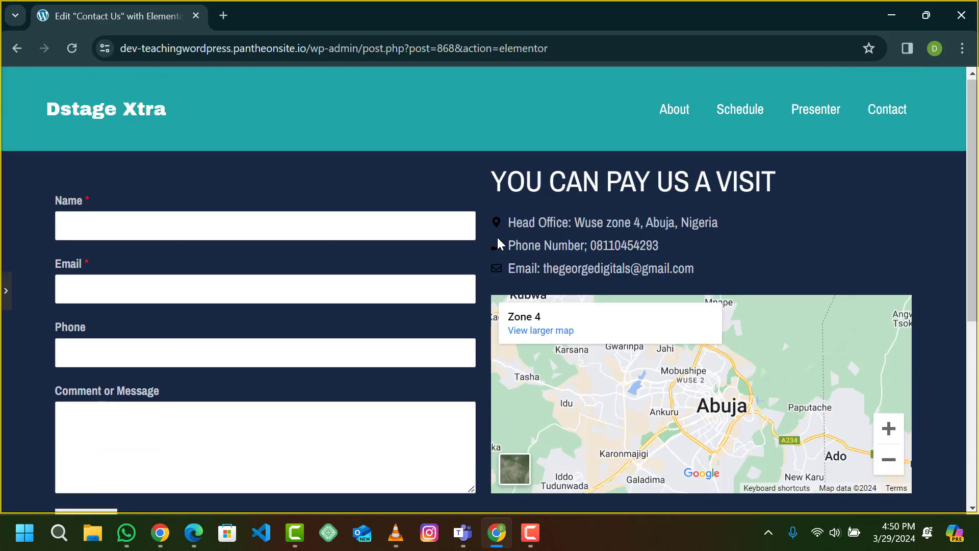
{"action": "scroll", "coordinate": [497, 237], "scroll_direction": "down", "scroll_amount": 2}
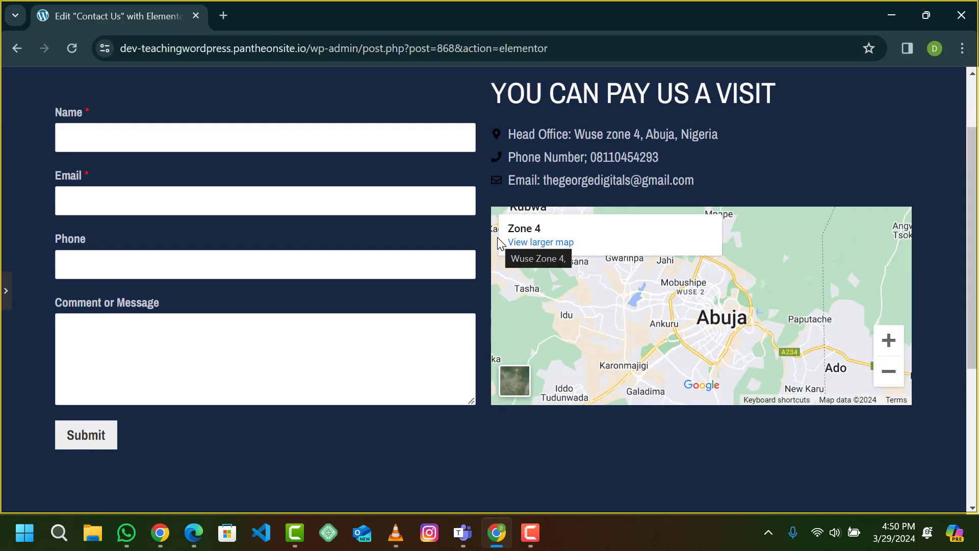
{"action": "scroll", "coordinate": [499, 244], "scroll_direction": "up", "scroll_amount": 2}
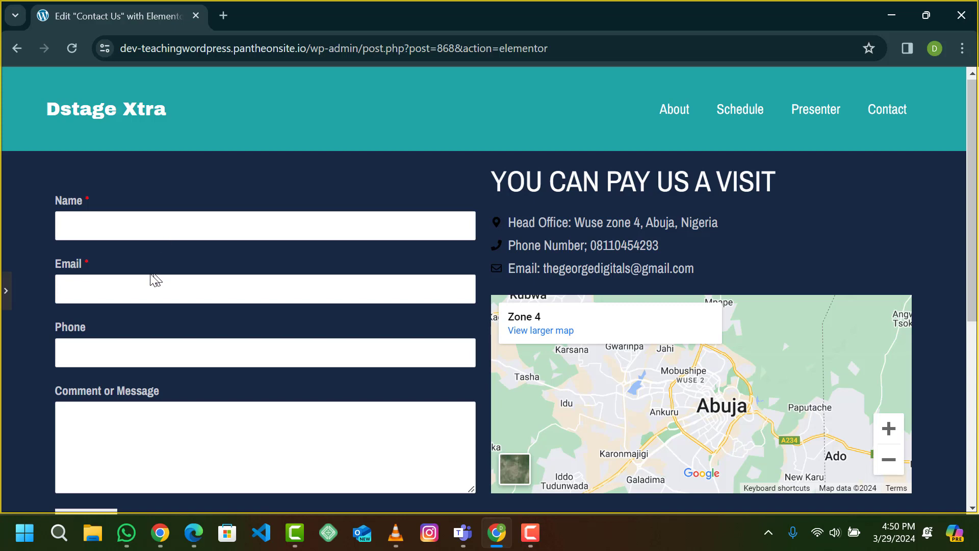
{"action": "scroll", "coordinate": [132, 360], "scroll_direction": "down", "scroll_amount": 1}
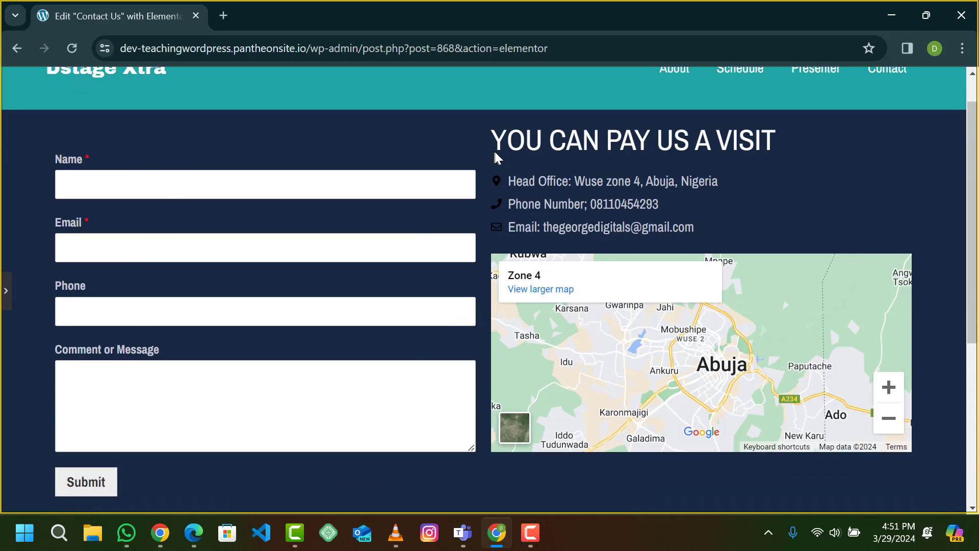
{"action": "scroll", "coordinate": [607, 166], "scroll_direction": "up", "scroll_amount": 1}
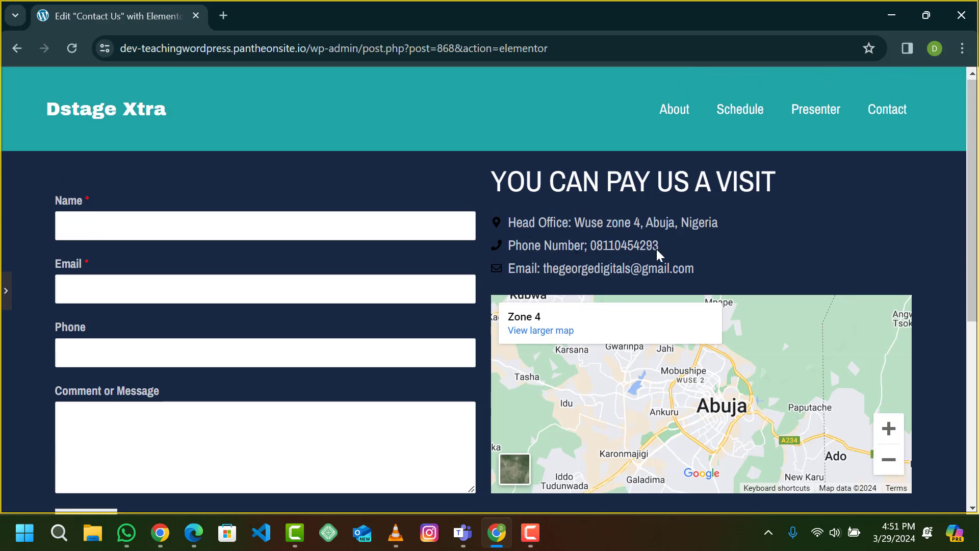
{"action": "scroll", "coordinate": [628, 289], "scroll_direction": "down", "scroll_amount": 1}
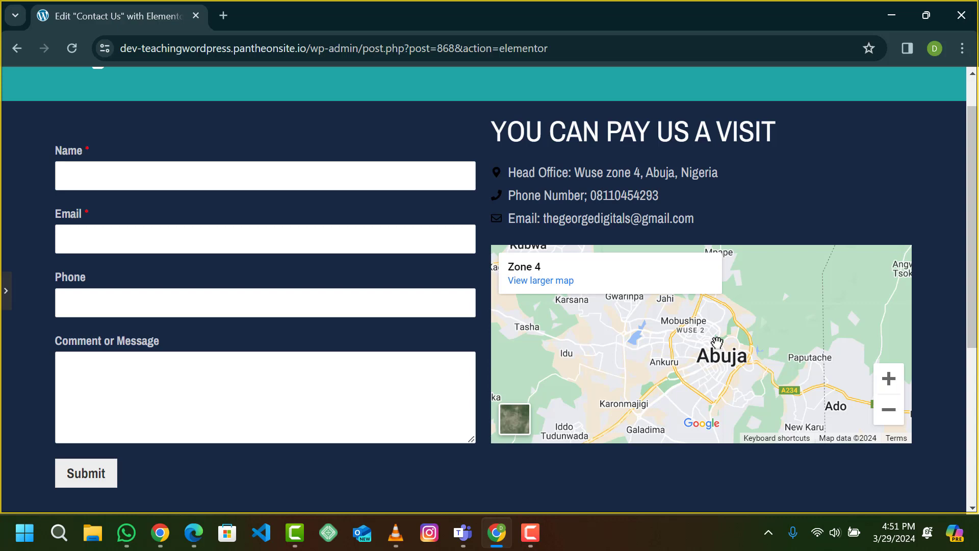
{"action": "scroll", "coordinate": [717, 342], "scroll_direction": "up", "scroll_amount": 1}
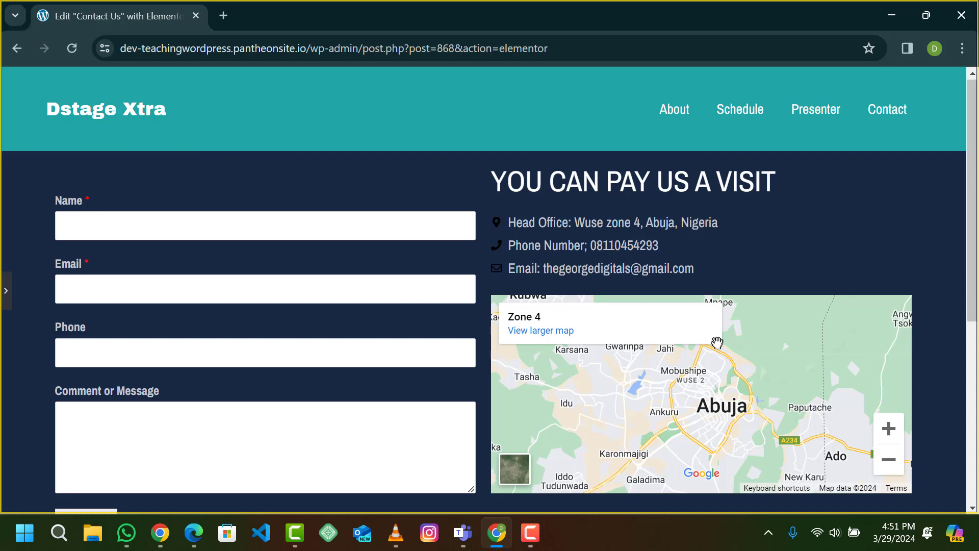
{"action": "scroll", "coordinate": [717, 342], "scroll_direction": "down", "scroll_amount": 5}
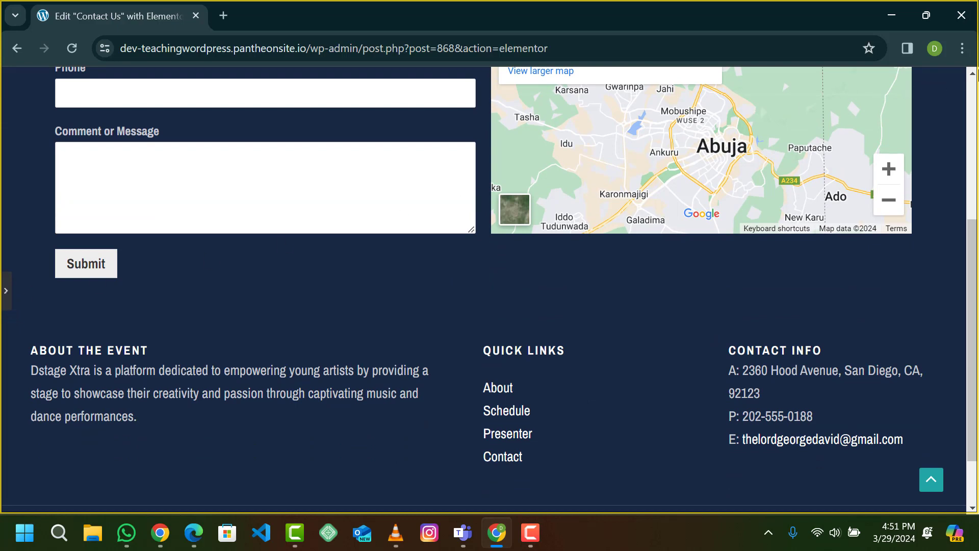
{"action": "left_click", "coordinate": [5, 305]}
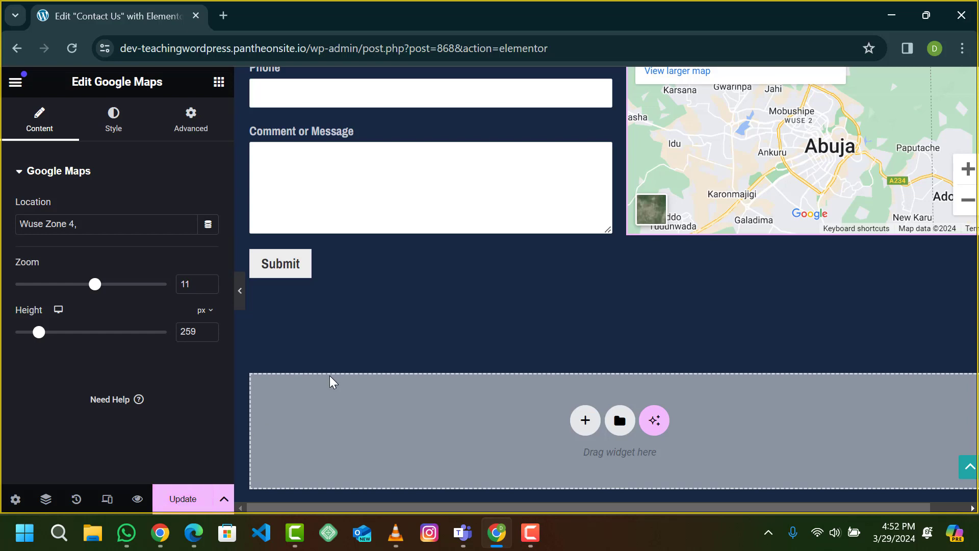
{"action": "left_click", "coordinate": [240, 298]}
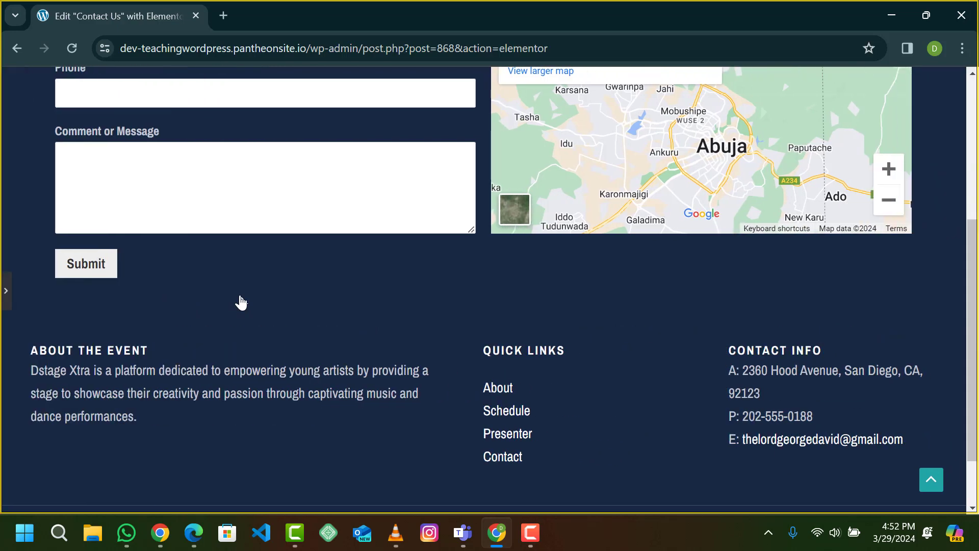
{"action": "scroll", "coordinate": [240, 299], "scroll_direction": "up", "scroll_amount": 5}
{"action": "scroll", "coordinate": [240, 298], "scroll_direction": "down", "scroll_amount": 1}
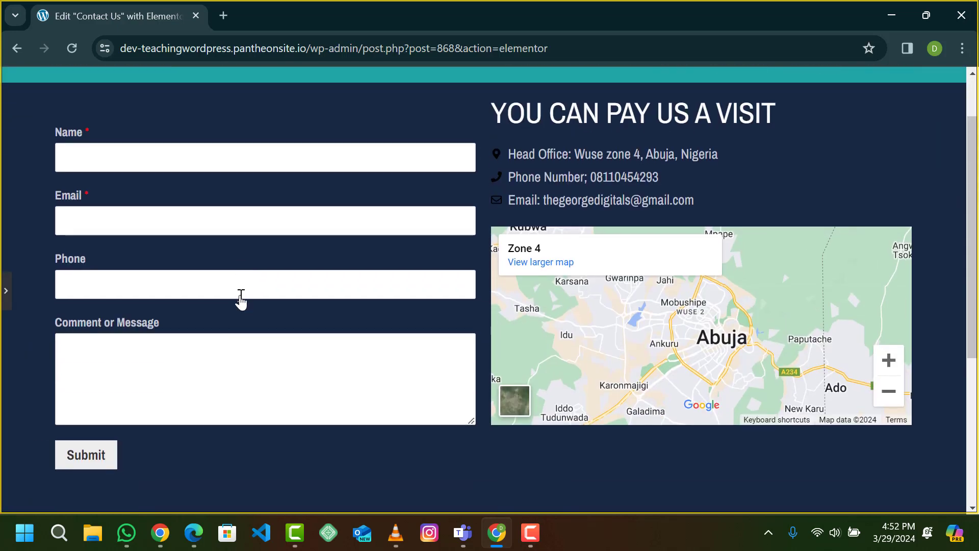
{"action": "scroll", "coordinate": [240, 299], "scroll_direction": "up", "scroll_amount": 1}
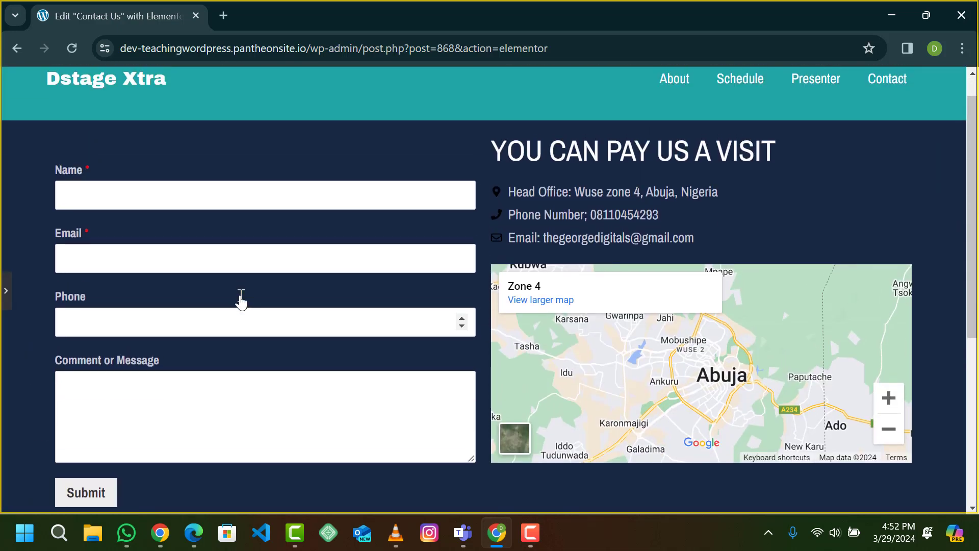
{"action": "right_click", "coordinate": [241, 300]}
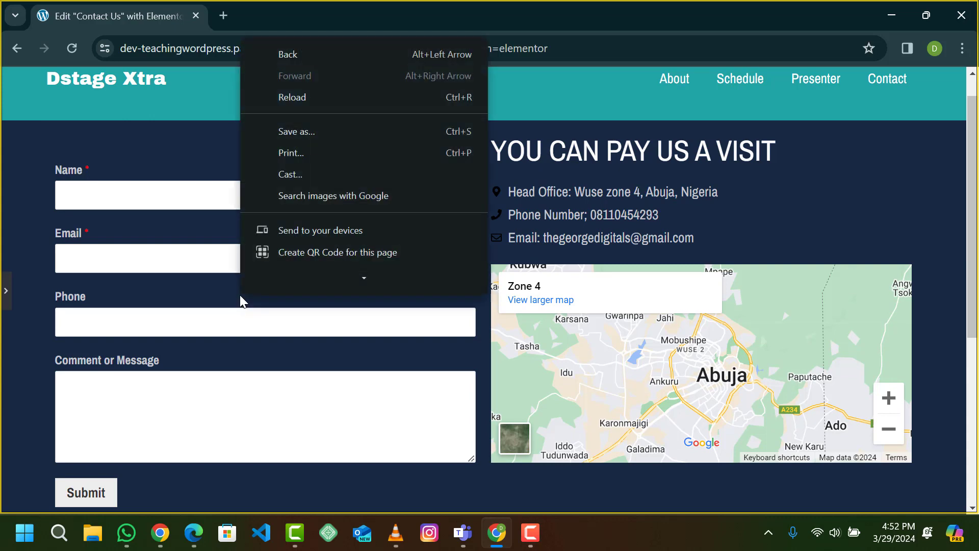
{"action": "left_click", "coordinate": [28, 295]}
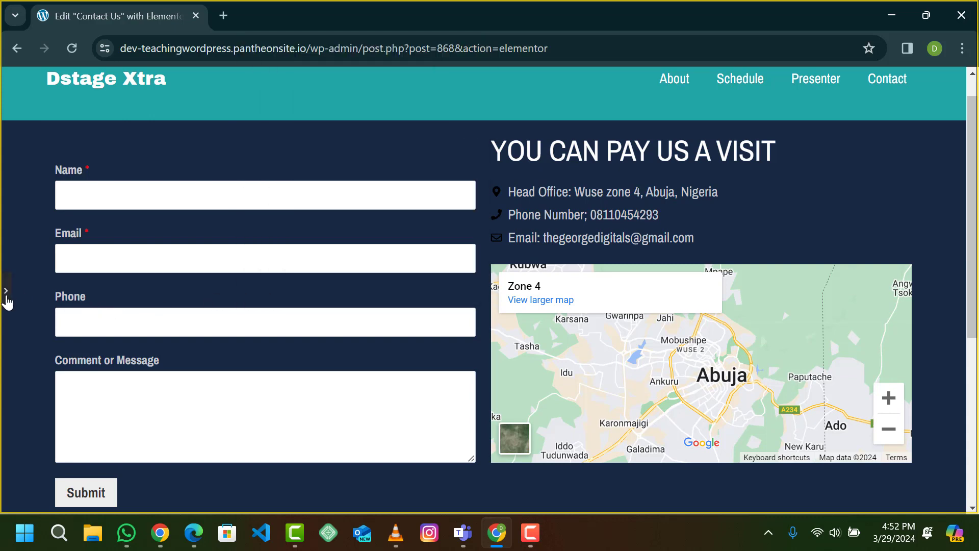
{"action": "left_click", "coordinate": [6, 295]}
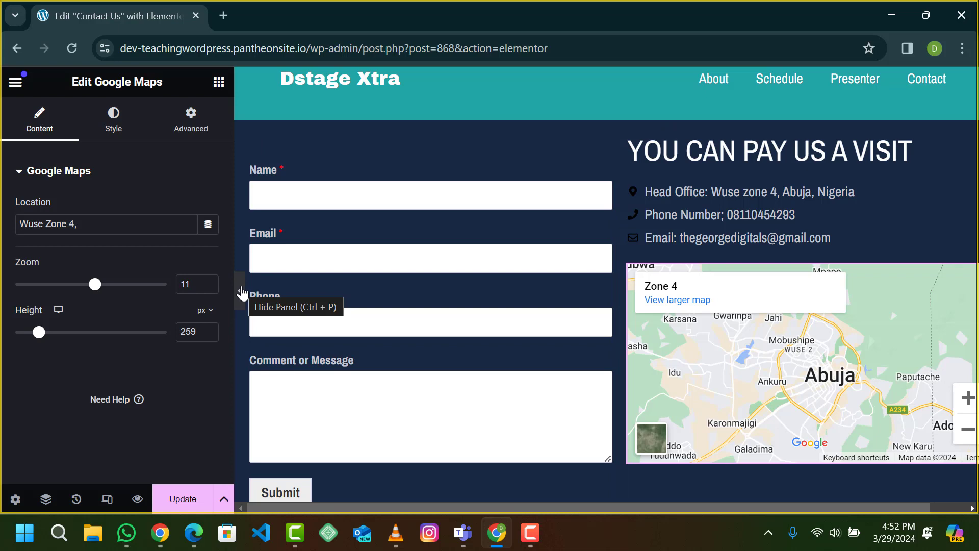
{"action": "left_click", "coordinate": [242, 294]}
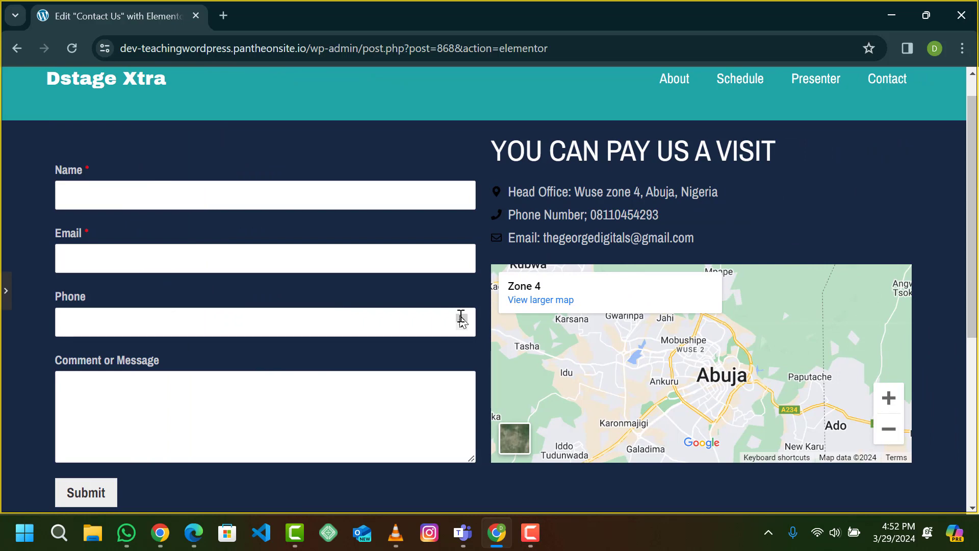
{"action": "left_click", "coordinate": [6, 288]}
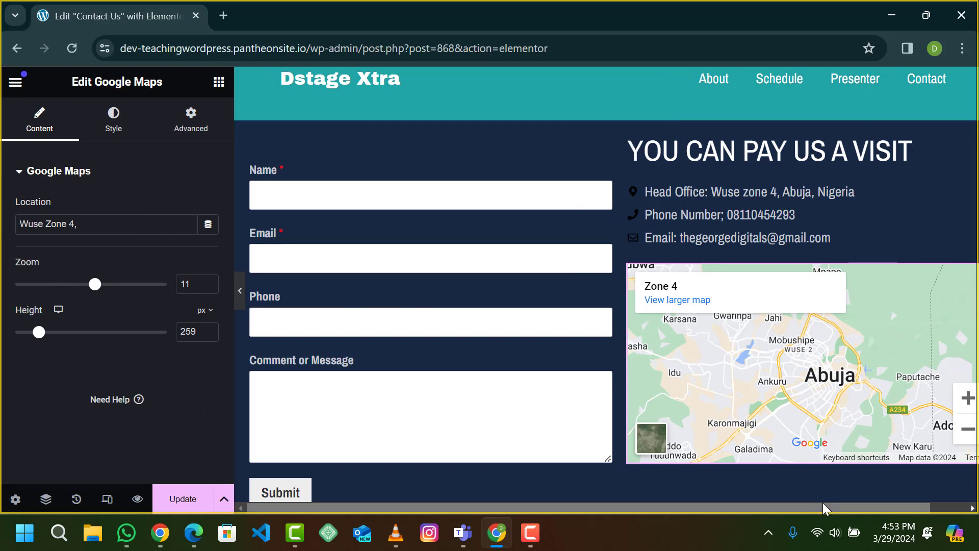
Step: Check the layout with the editing panel hidden, then Update the Contact Us page
{"action": "left_click_drag", "start_coordinate": [837, 507], "coordinate": [939, 504]}
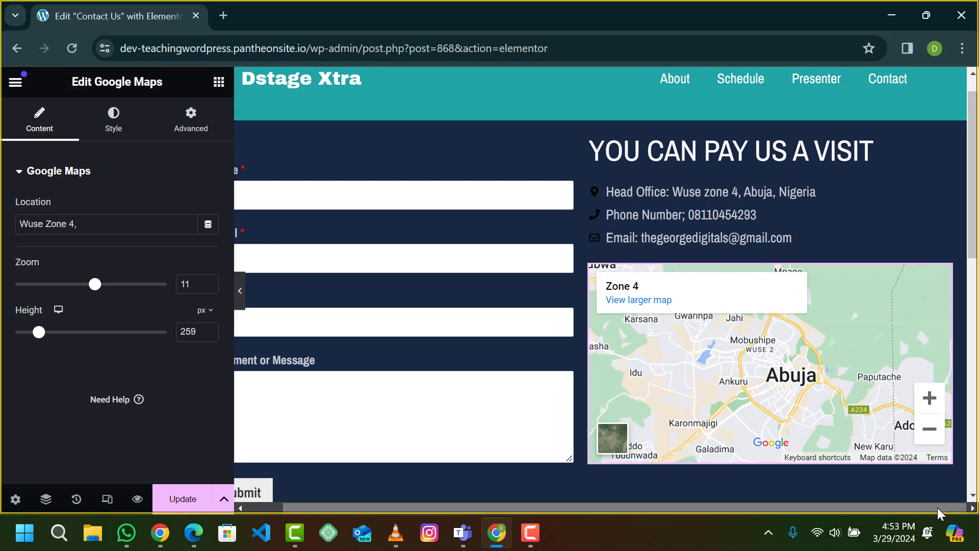
{"action": "left_click_drag", "start_coordinate": [938, 506], "coordinate": [900, 506]}
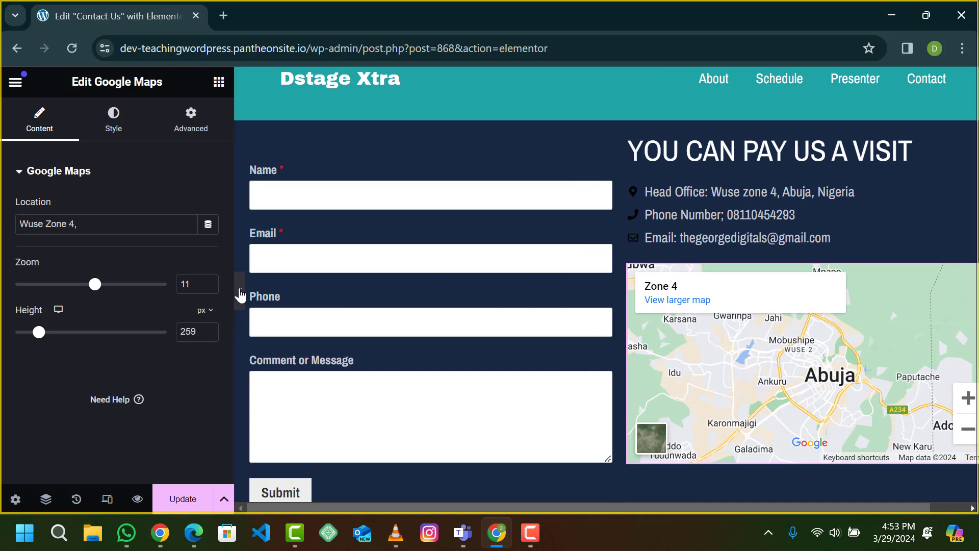
{"action": "left_click", "coordinate": [240, 295]}
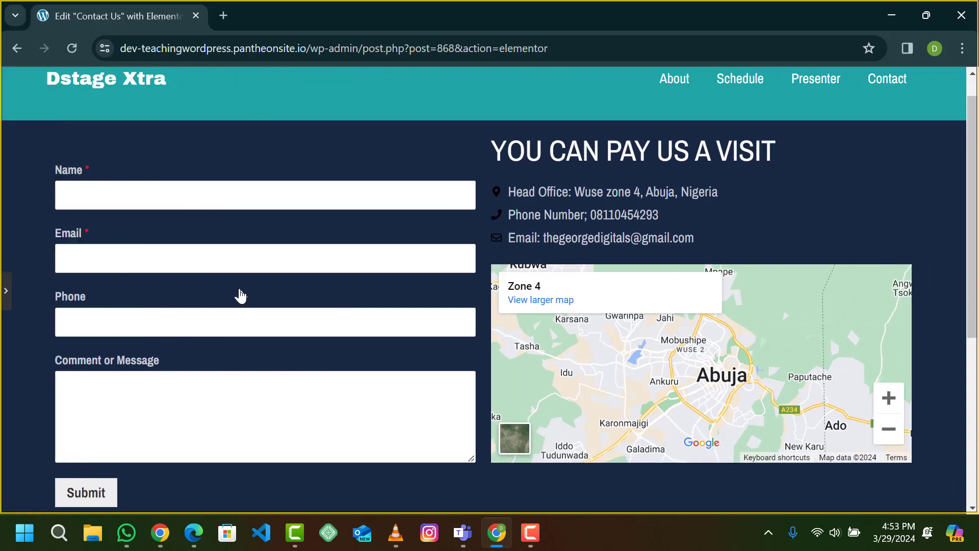
{"action": "left_click", "coordinate": [6, 305]}
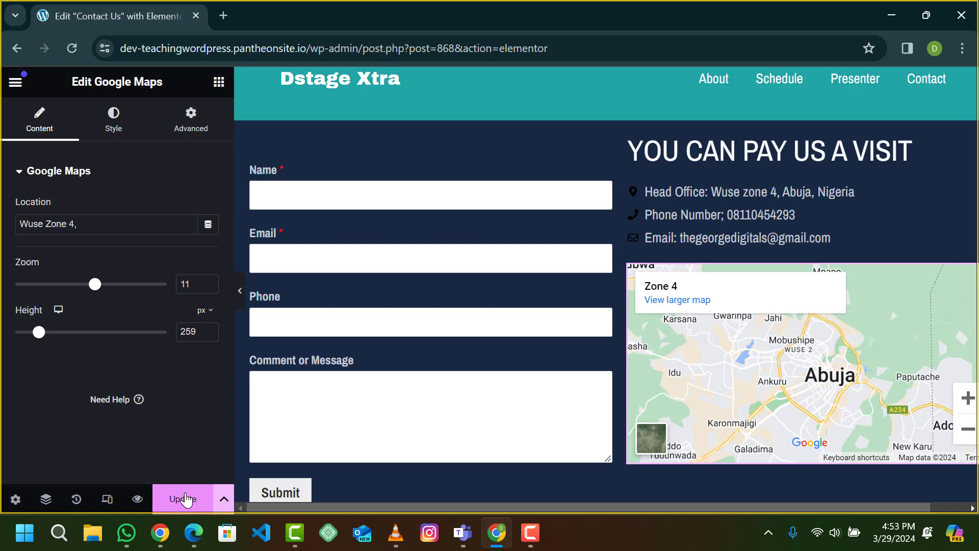
{"action": "left_click", "coordinate": [186, 499]}
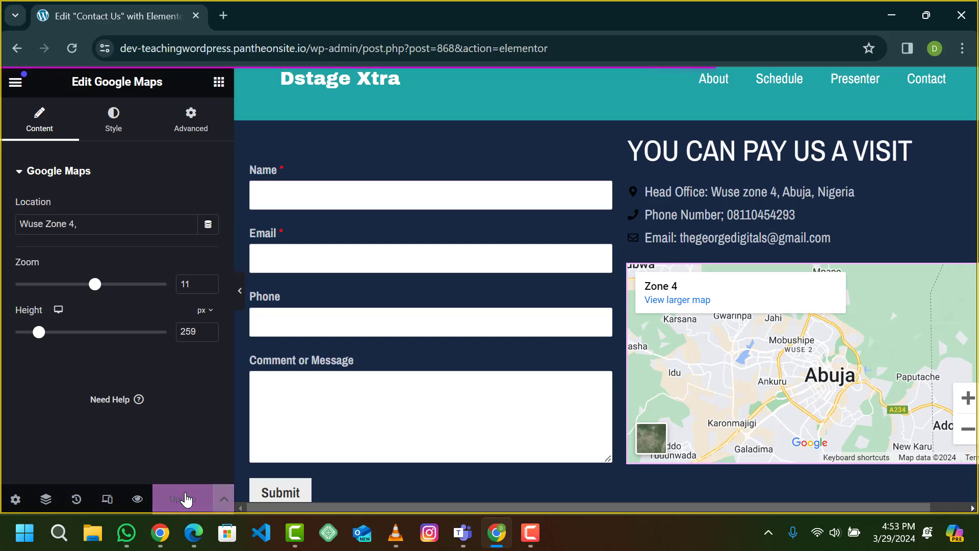